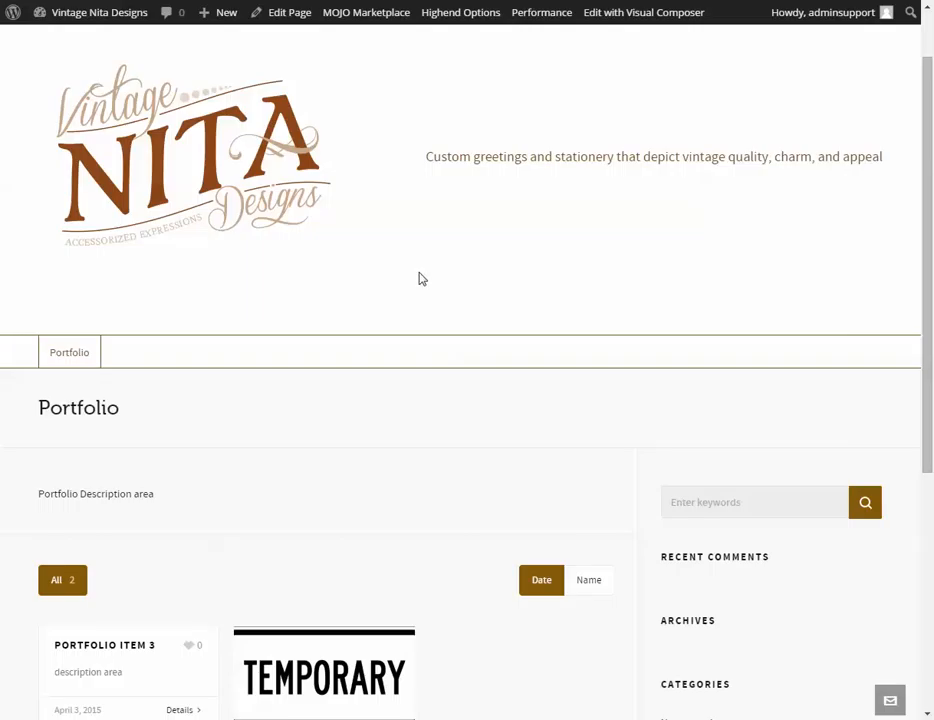
# Look over the Portfolio page and open portfolio item 2 to view its description and images
pyautogui.scroll(-2, 418, 281)
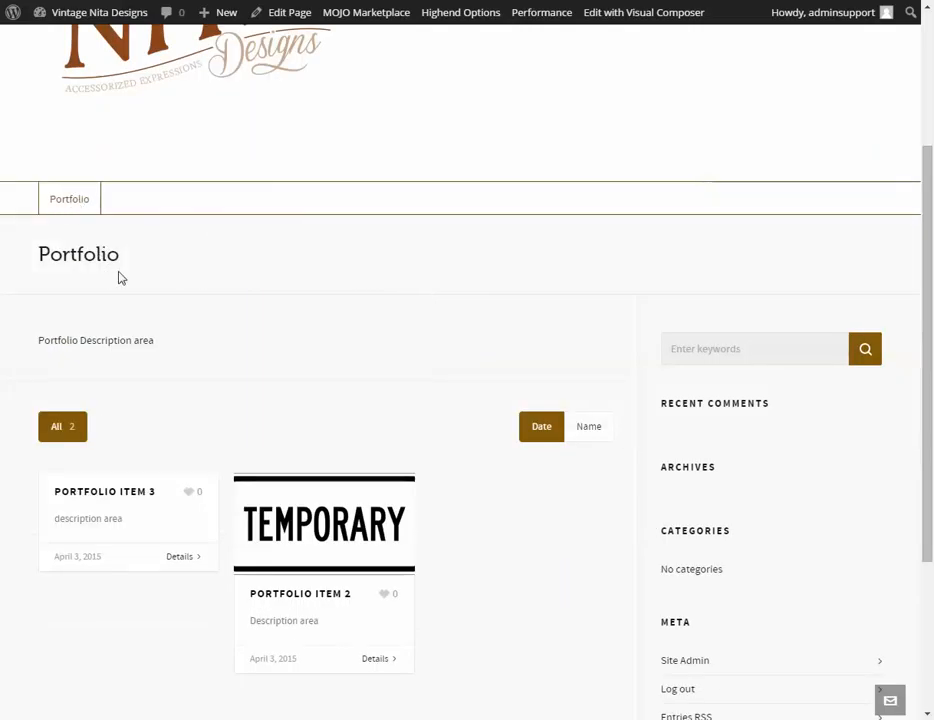
pyautogui.scroll(-1, 219, 231)
pyautogui.scroll(-1, 218, 226)
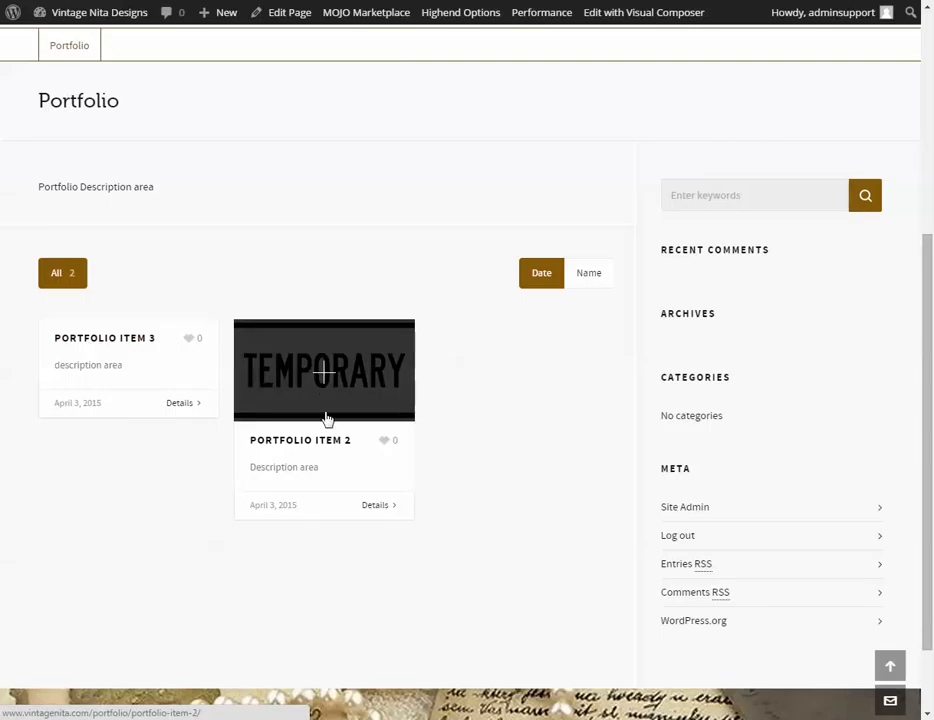
pyautogui.click(323, 375)
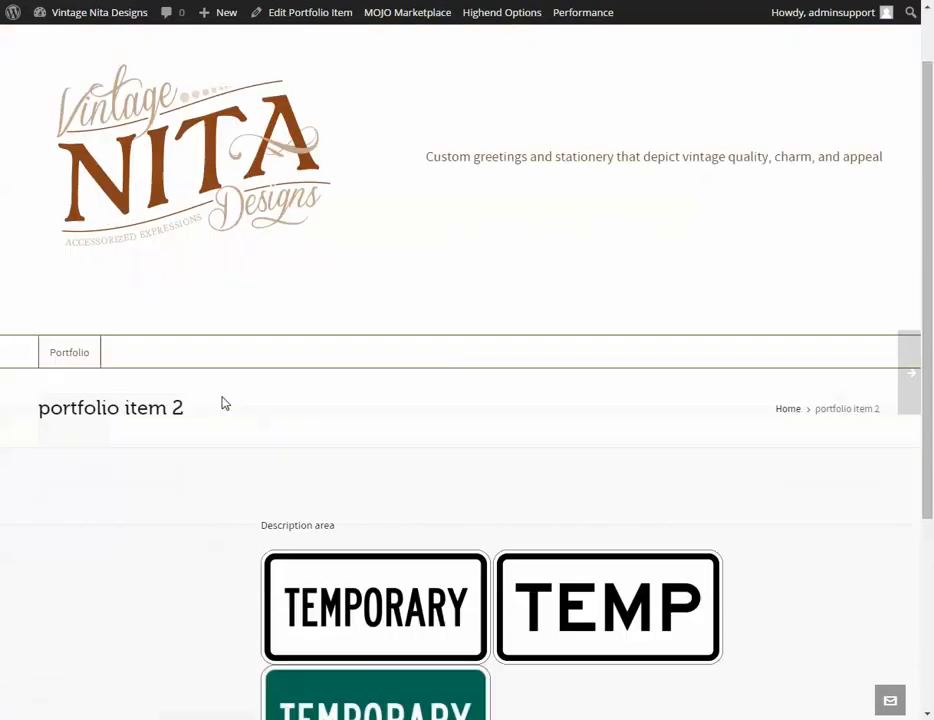
pyautogui.scroll(-3, 224, 340)
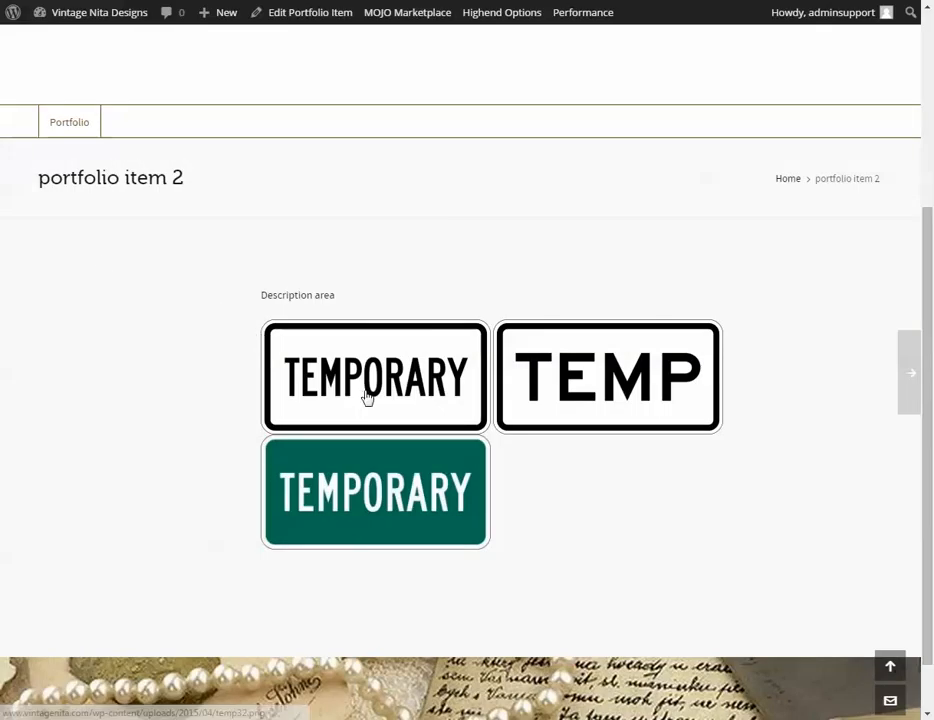
# View the first two images of portfolio item 2 at full size, check its description, and return to the Portfolio page
pyautogui.click(367, 397)
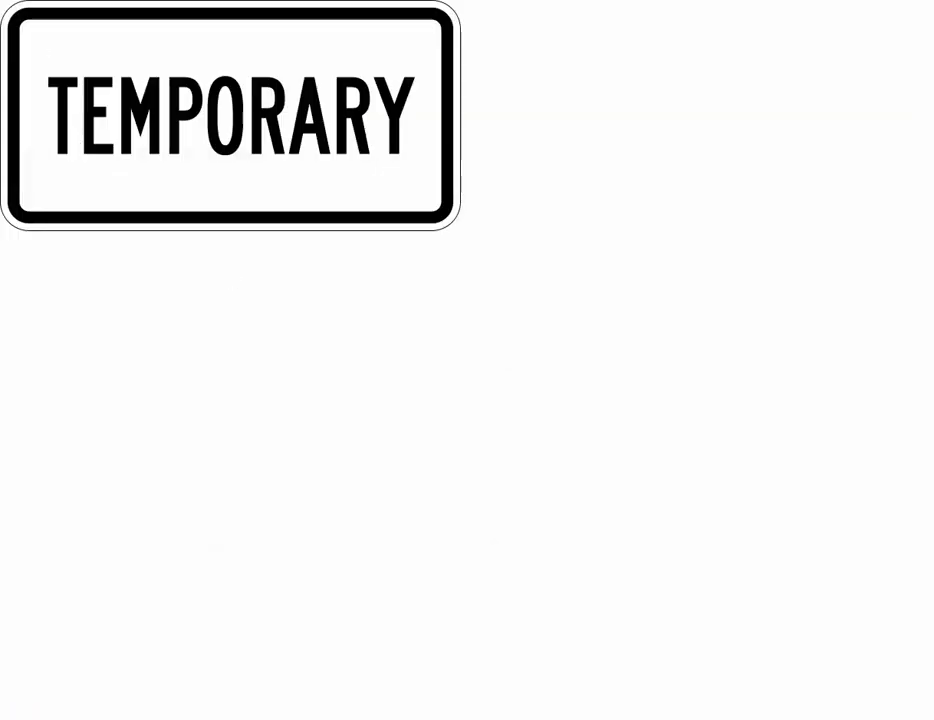
pyautogui.hotkey('alt', 'Left')
pyautogui.click(594, 386)
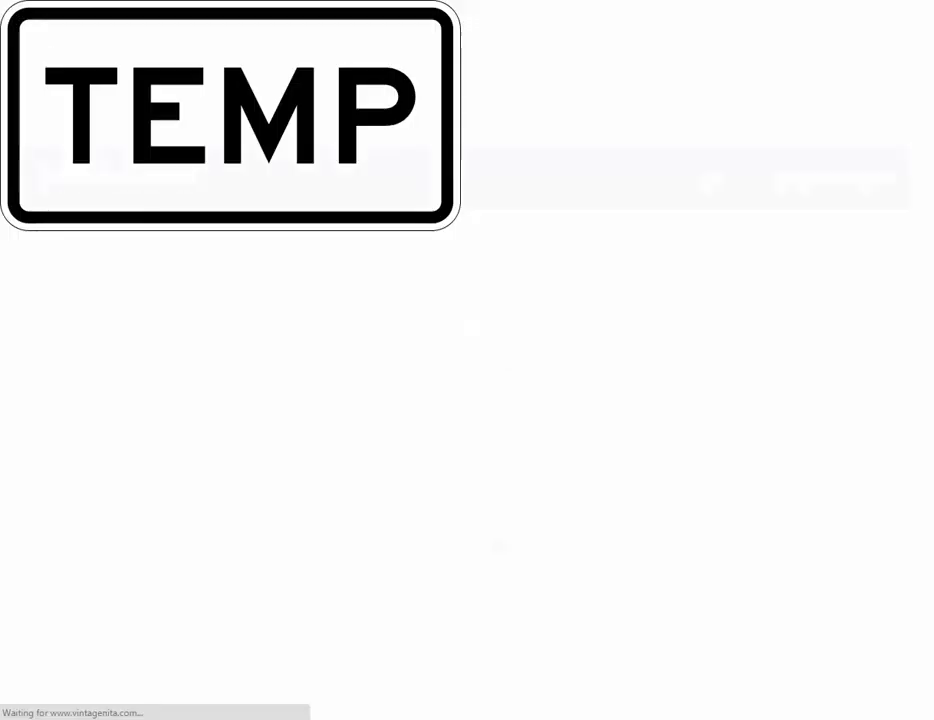
pyautogui.hotkey('alt', 'Left')
pyautogui.moveTo(262, 295); pyautogui.dragTo(341, 303)
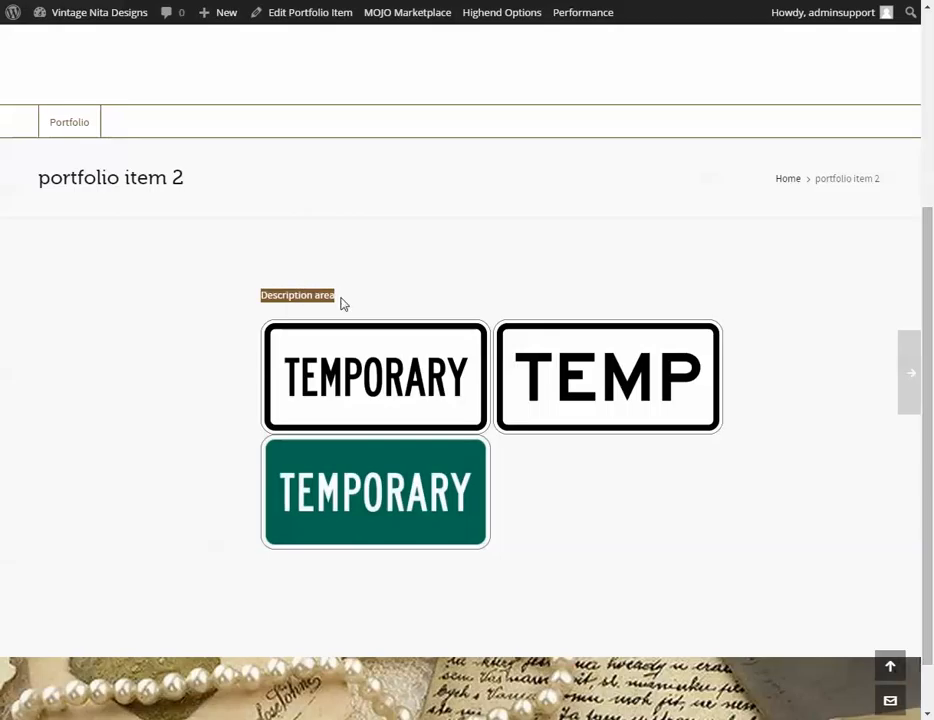
pyautogui.click(341, 303)
pyautogui.scroll(-1, 277, 298)
pyautogui.scroll(1, 266, 297)
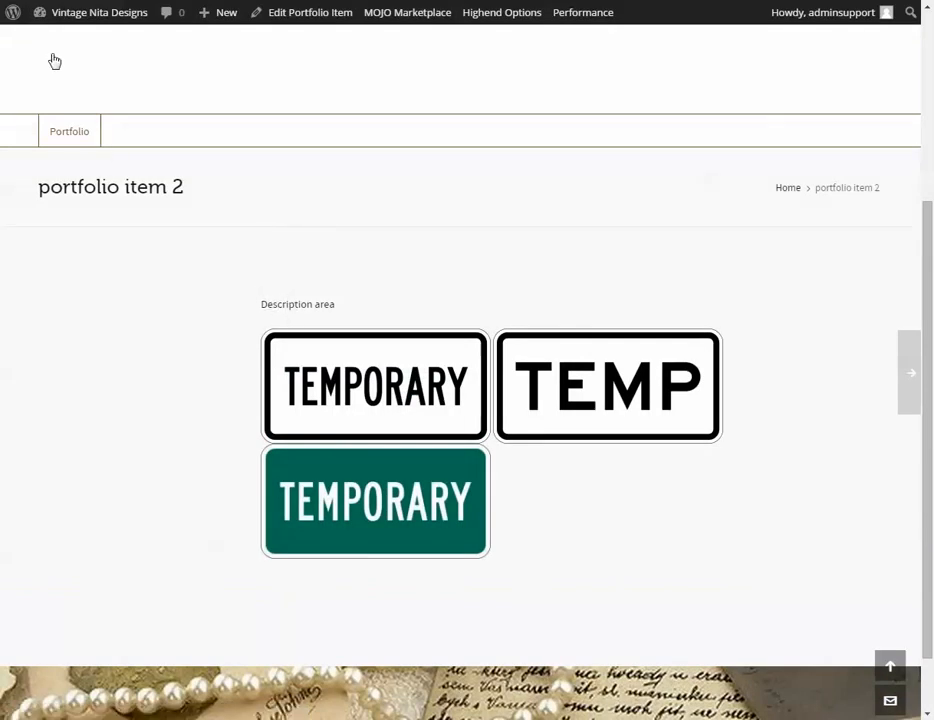
pyautogui.hotkey('alt', 'Left')
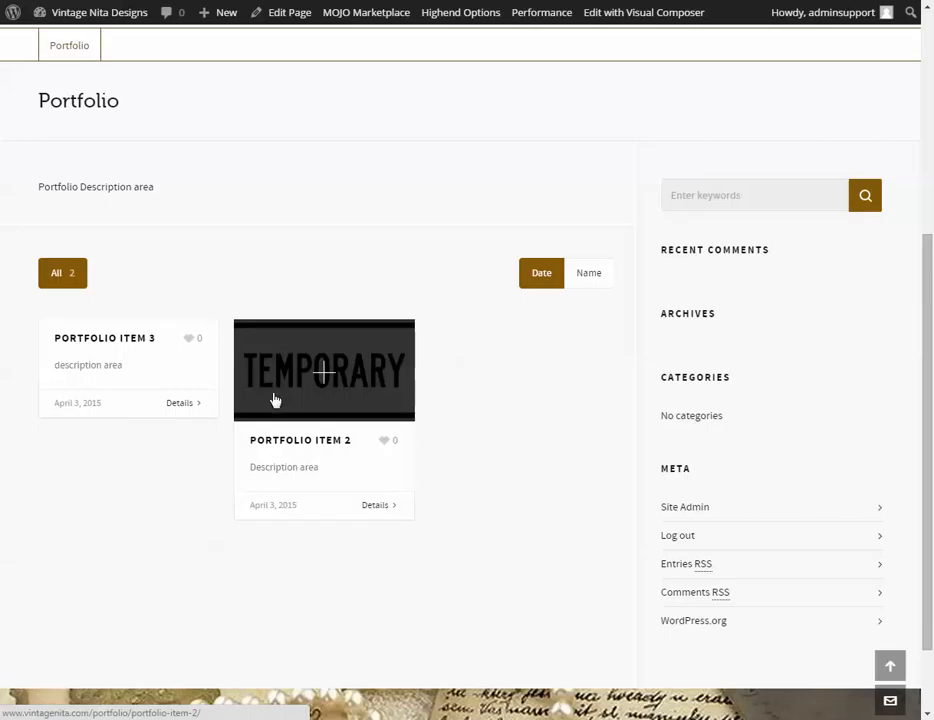
# Go from the public Portfolio page to the site's admin dashboard
pyautogui.scroll(4, 275, 400)
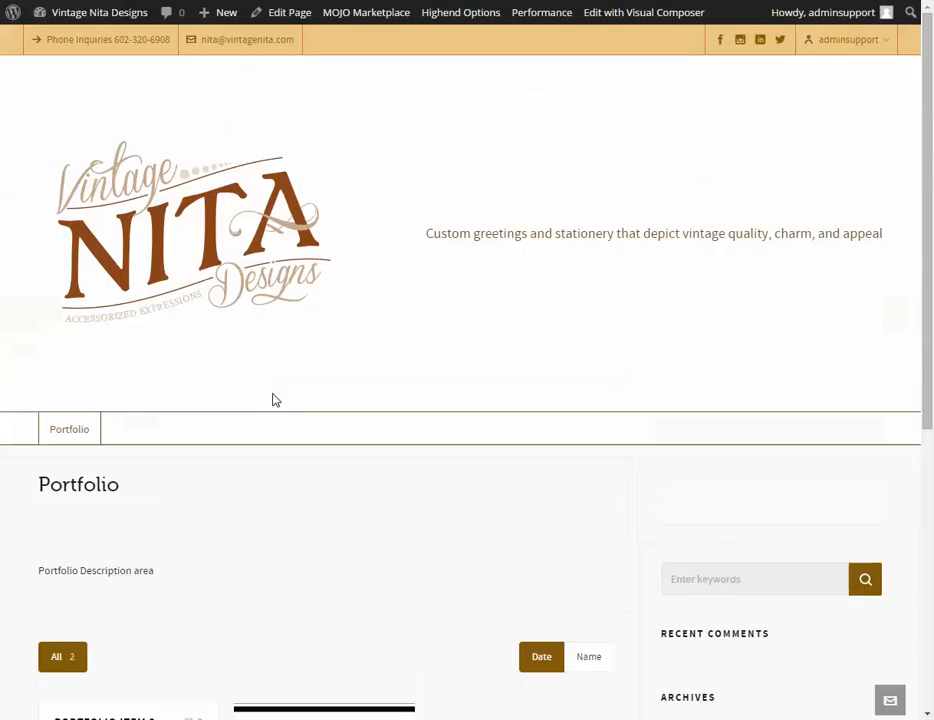
pyautogui.moveTo(70, 18)
pyautogui.click(63, 41)
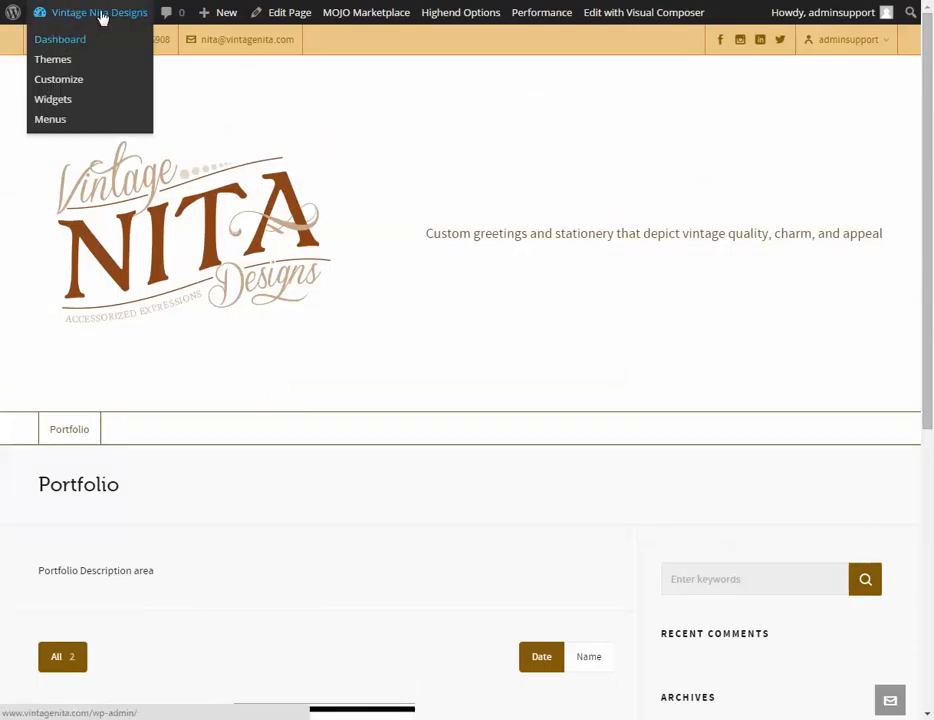
pyautogui.scroll(-5, 711, 569)
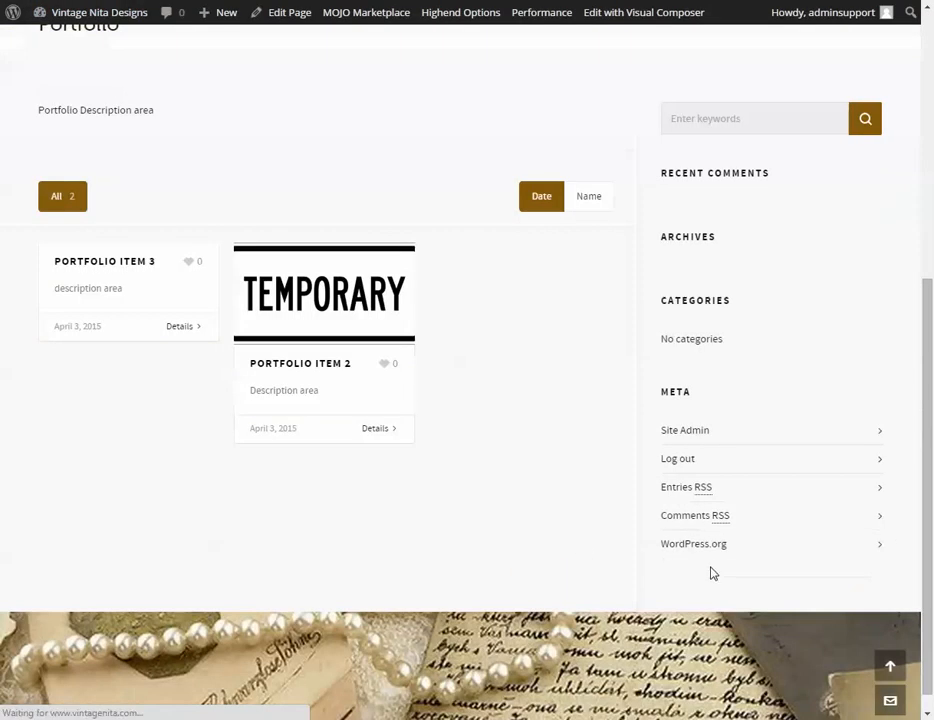
pyautogui.click(674, 462)
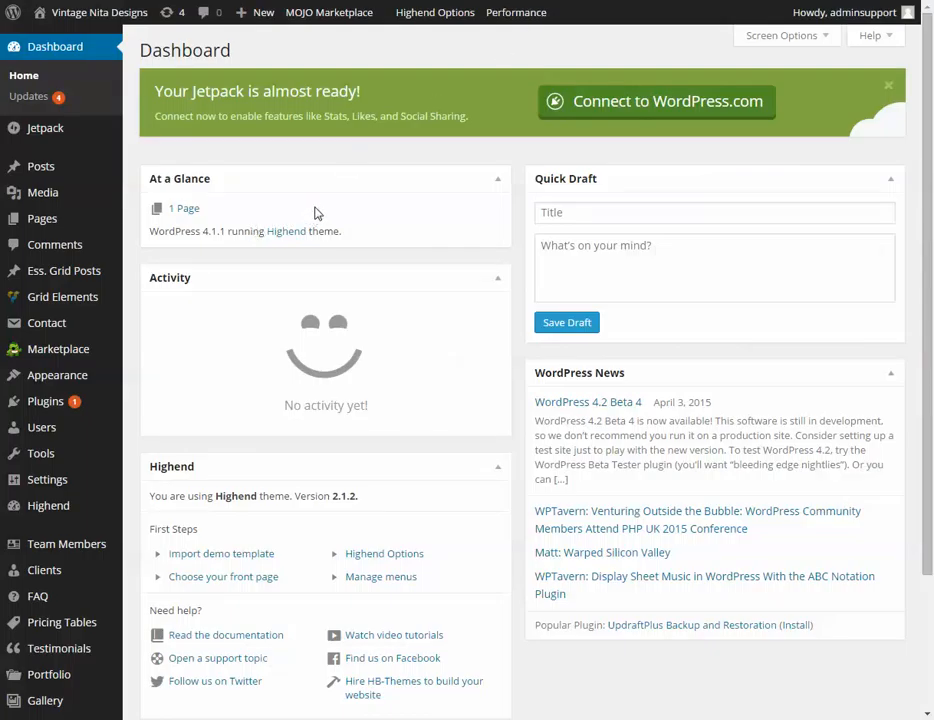
# Open portfolio item 3 for editing from the list of all portfolio items
pyautogui.scroll(-1, 312, 213)
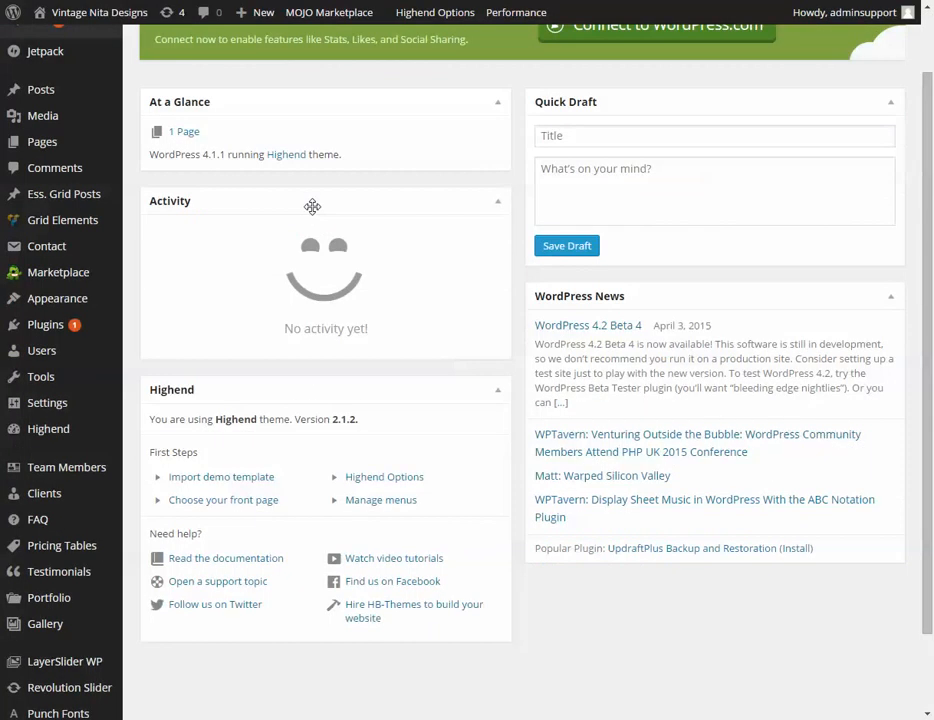
pyautogui.scroll(-1, 312, 207)
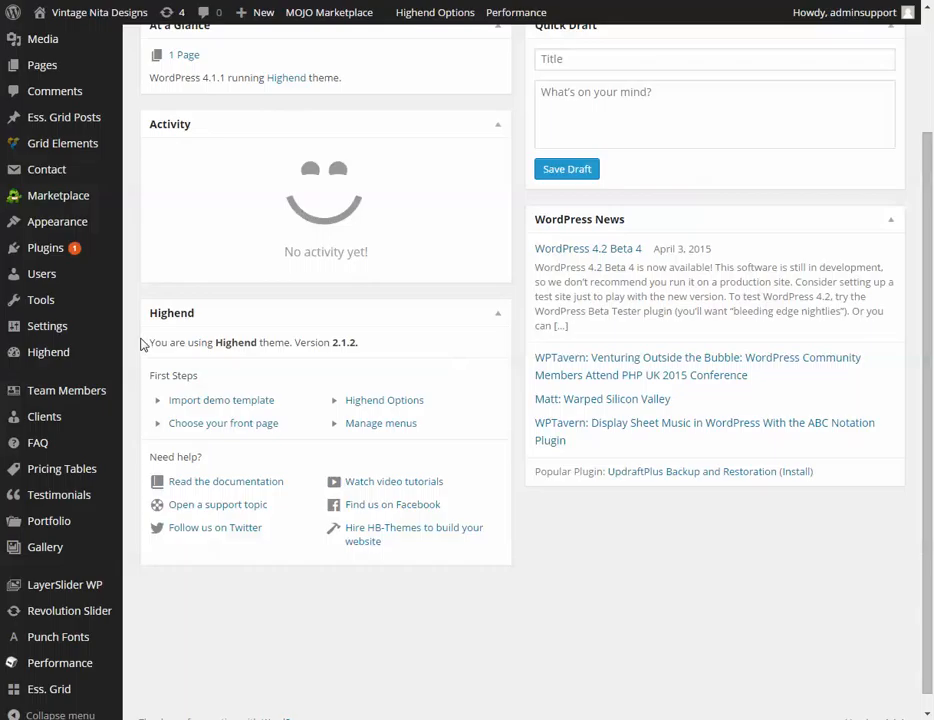
pyautogui.scroll(-1, 142, 320)
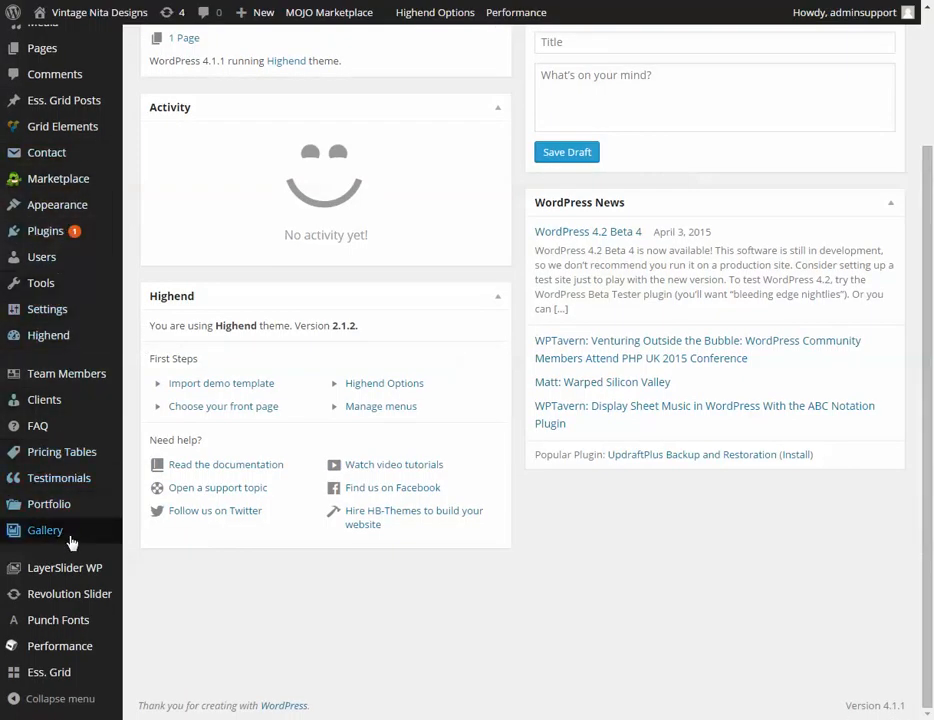
pyautogui.scroll(3, 60, 420)
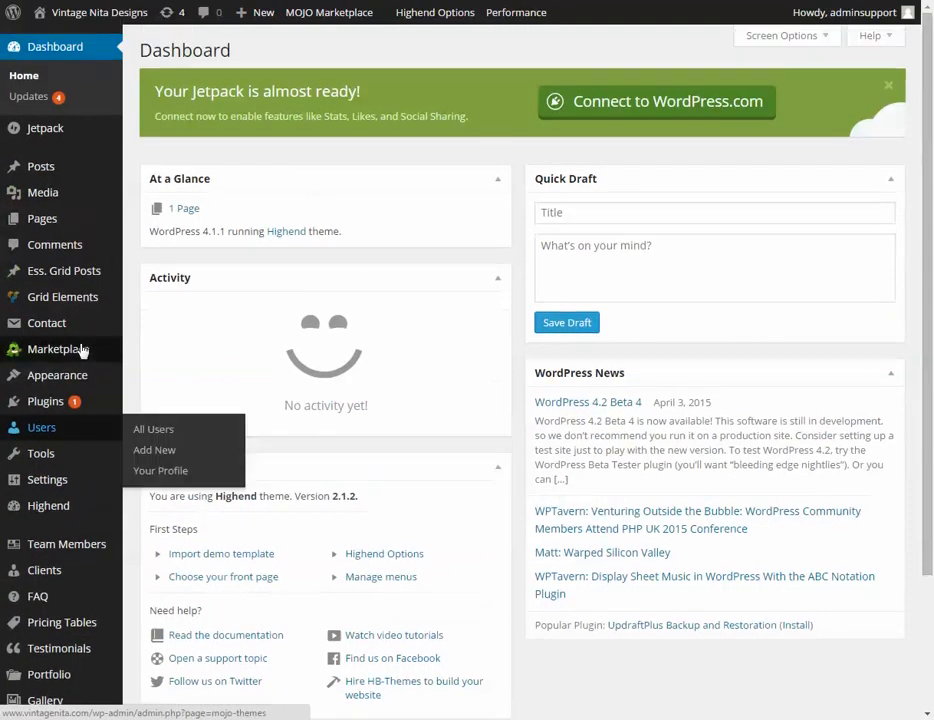
pyautogui.scroll(-2, 60, 300)
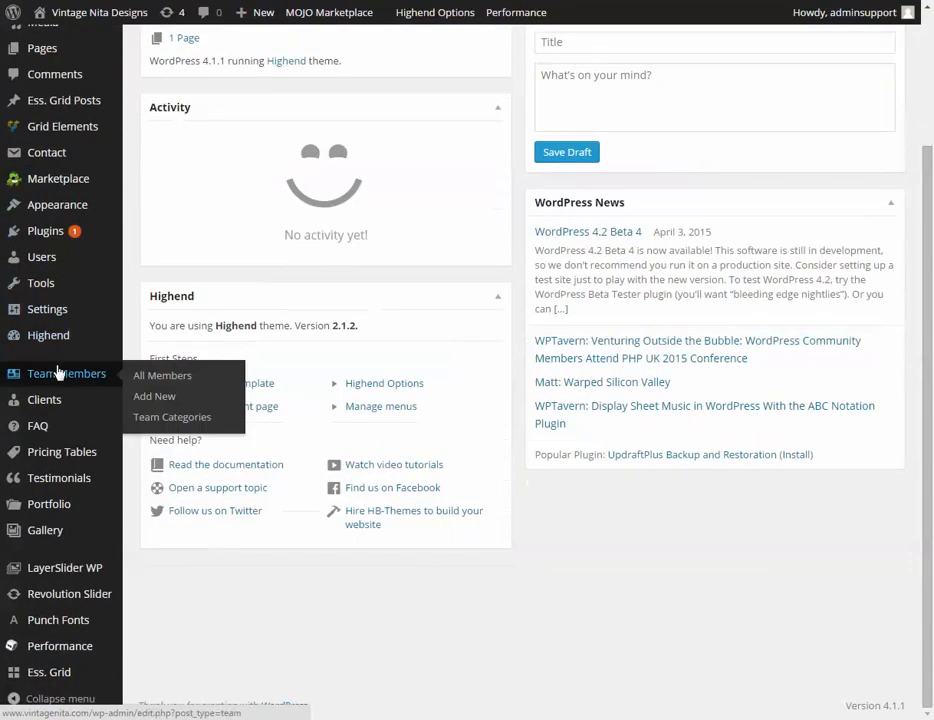
pyautogui.moveTo(62, 511)
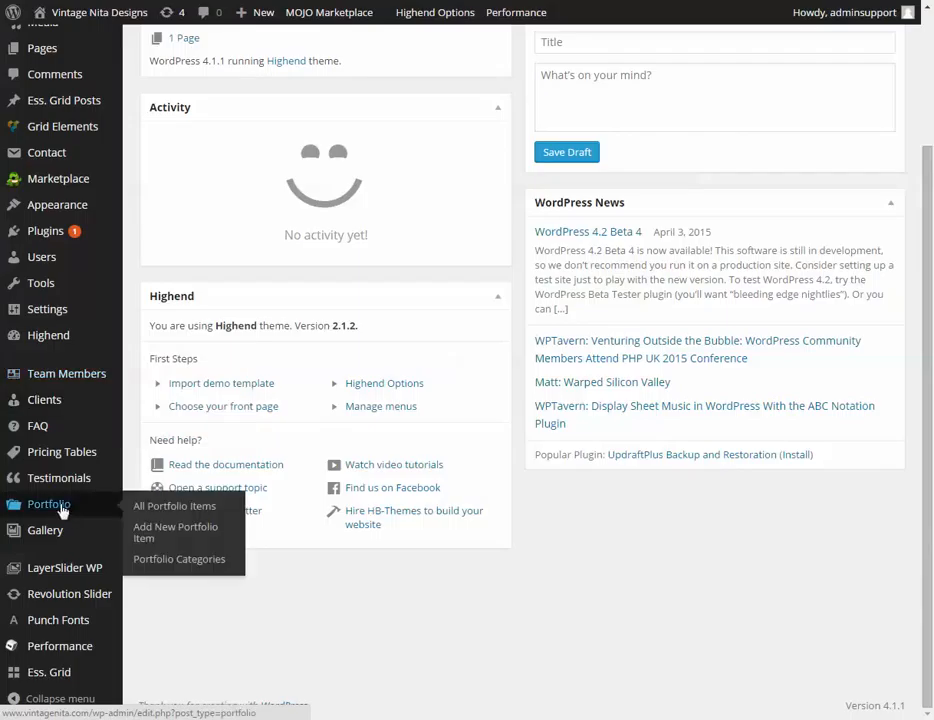
pyautogui.click(161, 510)
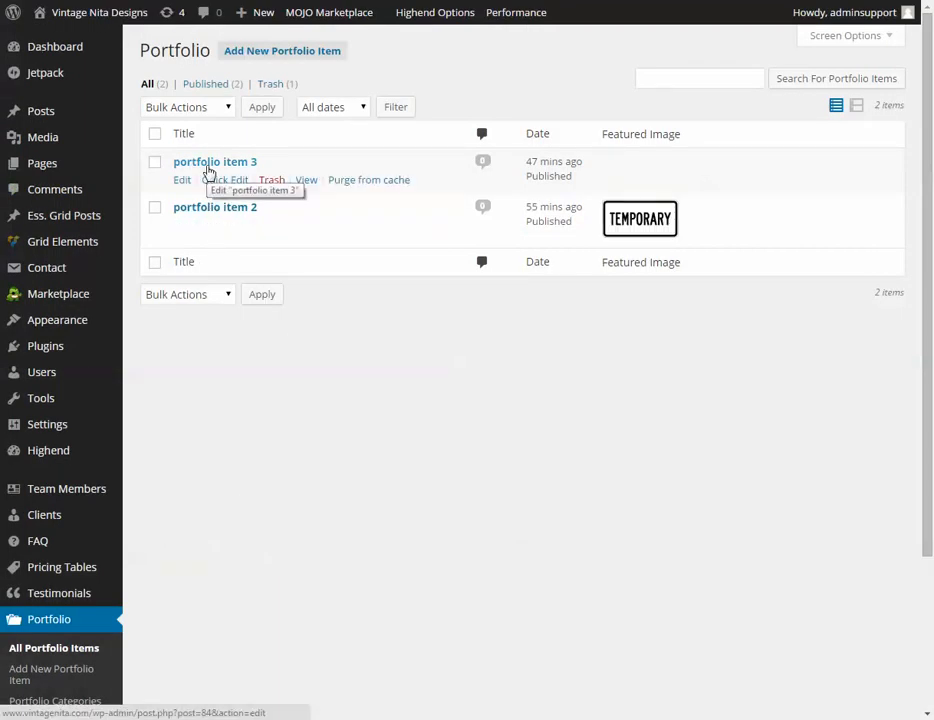
pyautogui.click(182, 180)
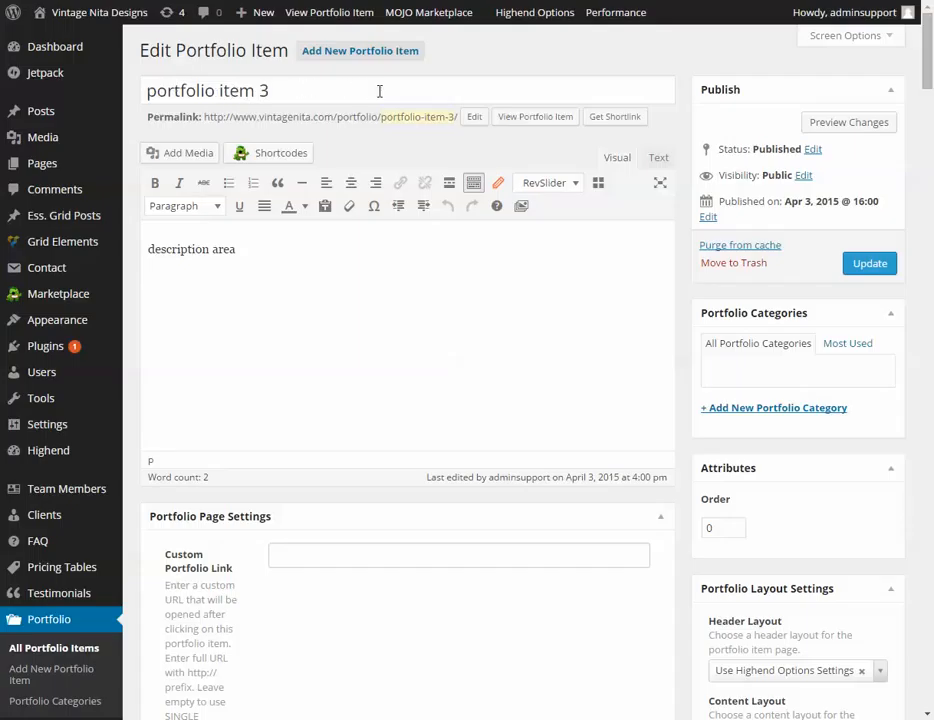
# Add the sample text "awefjiawjef" to the end of portfolio item 3's description
pyautogui.moveTo(161, 92); pyautogui.dragTo(280, 90)
pyautogui.click(304, 241)
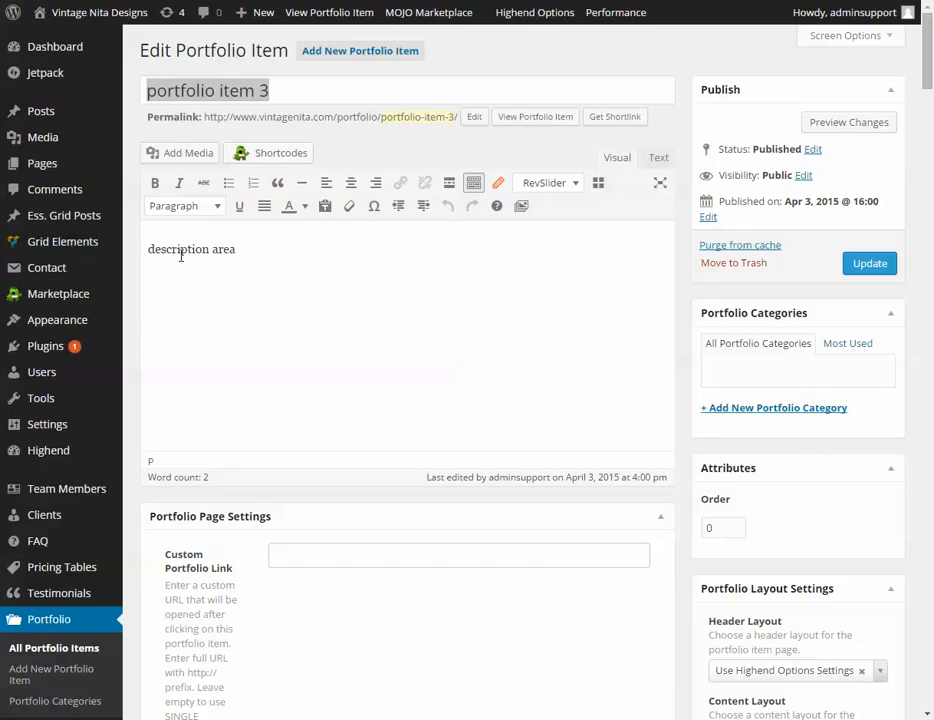
pyautogui.write('awefjiawjef')
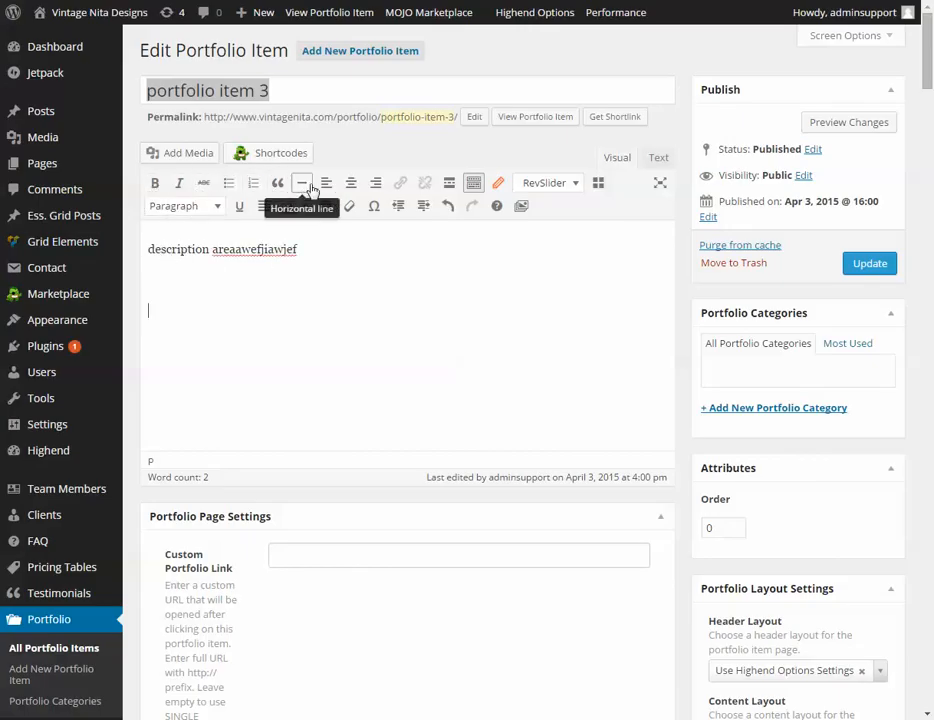
pyautogui.moveTo(319, 257); pyautogui.dragTo(208, 240)
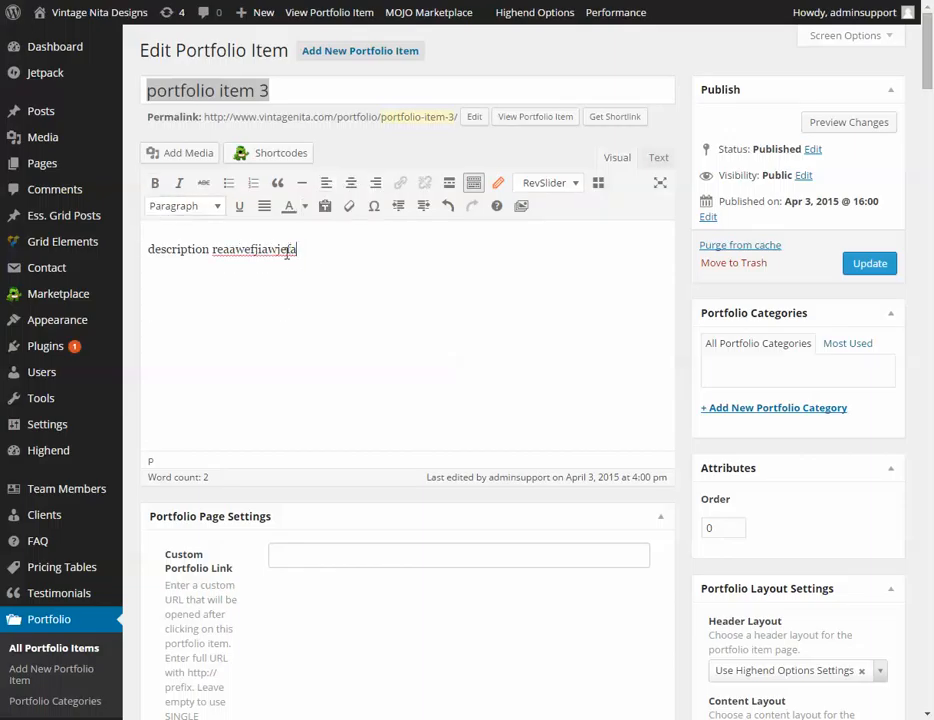
# Make the description text from "on" through "reaawefjiawjefa" bold
pyautogui.moveTo(298, 251); pyautogui.dragTo(194, 250)
pyautogui.click(155, 183)
pyautogui.click(338, 288)
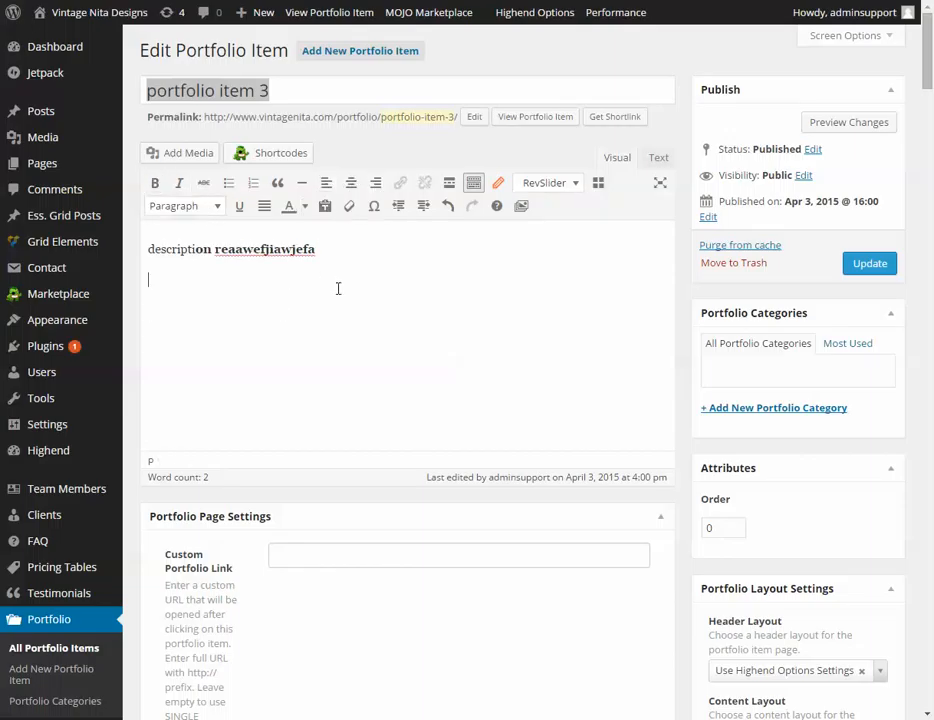
# Set the existing media library logo VND-logo-media-image1.png1.png as the featured image of portfolio item 3
pyautogui.scroll(-7, 705, 381)
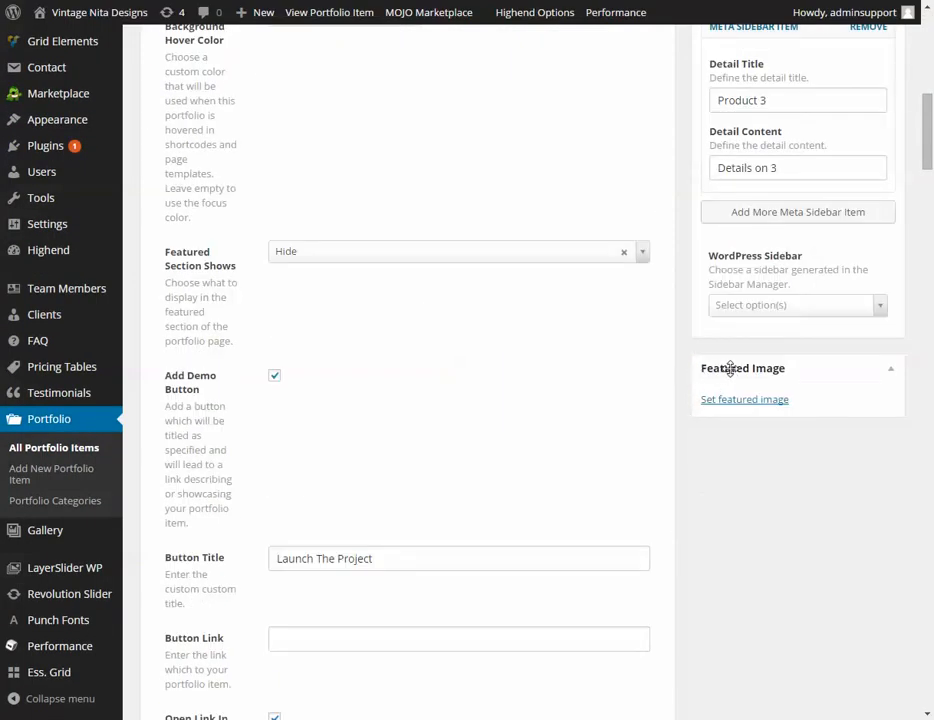
pyautogui.click(740, 401)
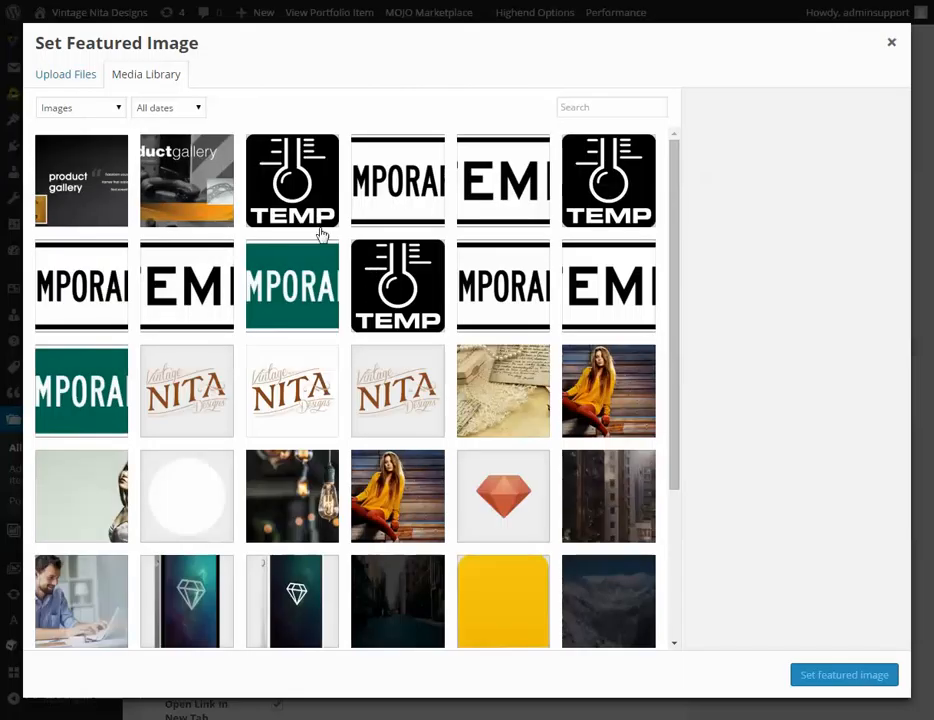
pyautogui.click(58, 80)
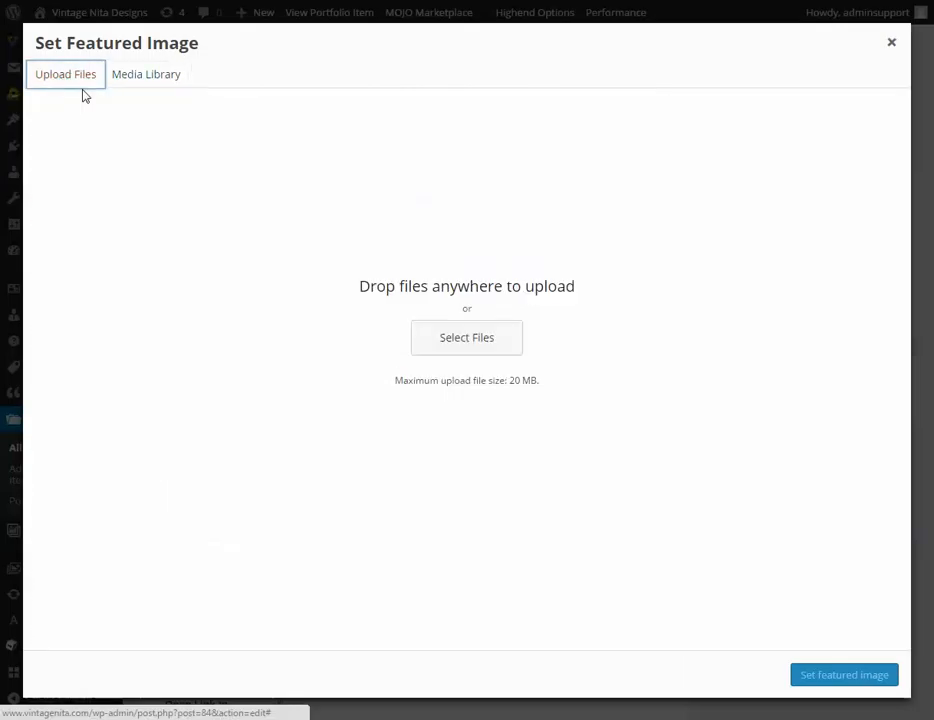
pyautogui.click(147, 78)
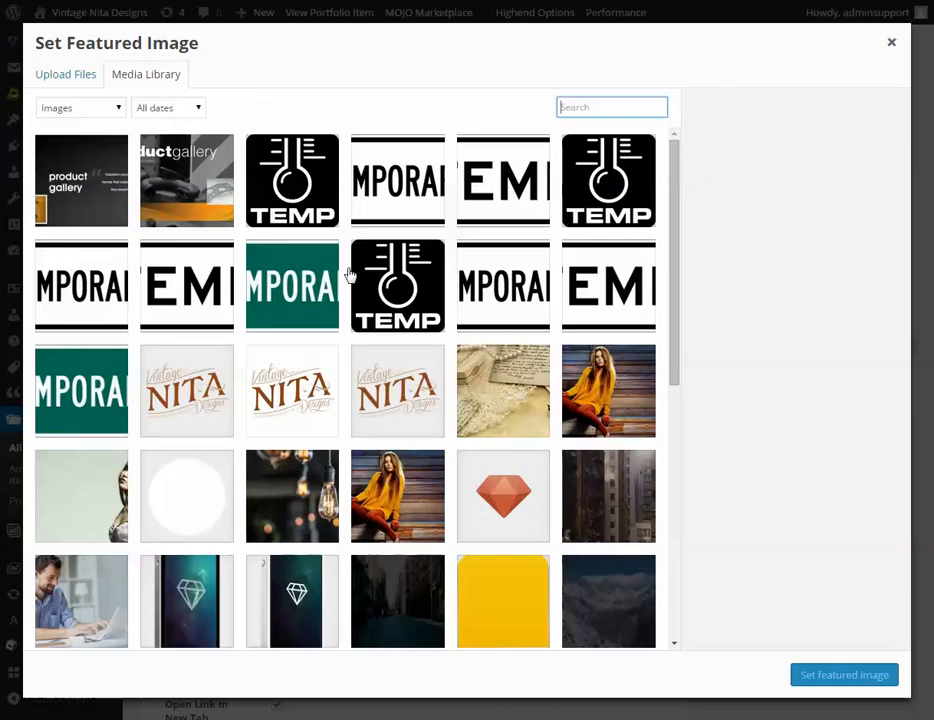
pyautogui.scroll(-3, 427, 417)
pyautogui.scroll(2, 437, 425)
pyautogui.click(186, 313)
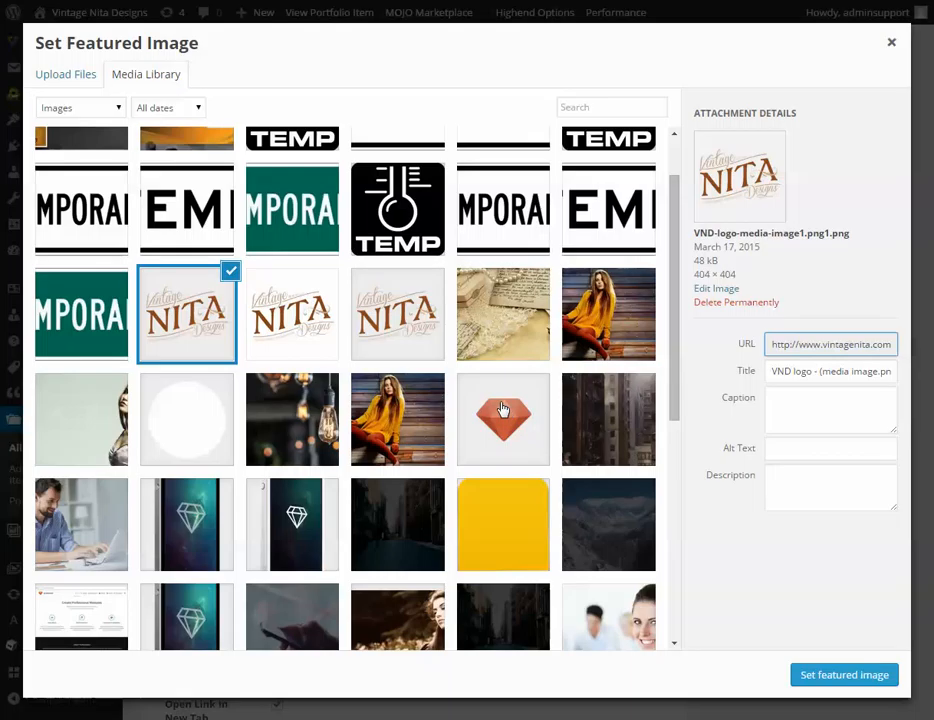
pyautogui.click(823, 676)
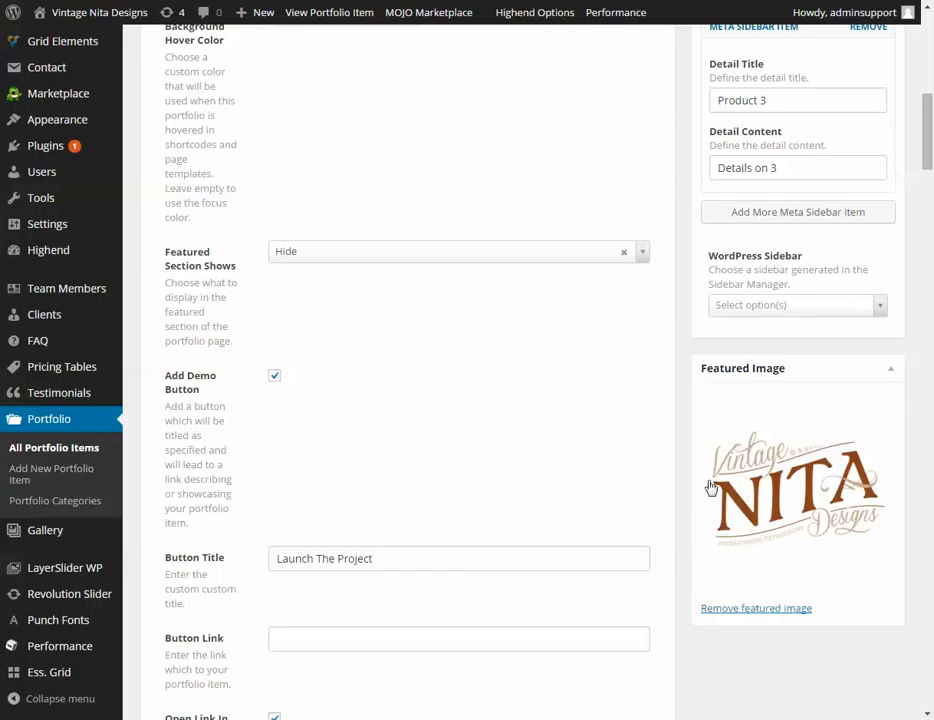
# Review the settings of portfolio item 3 and update the published item with the edits
pyautogui.scroll(1, 674, 521)
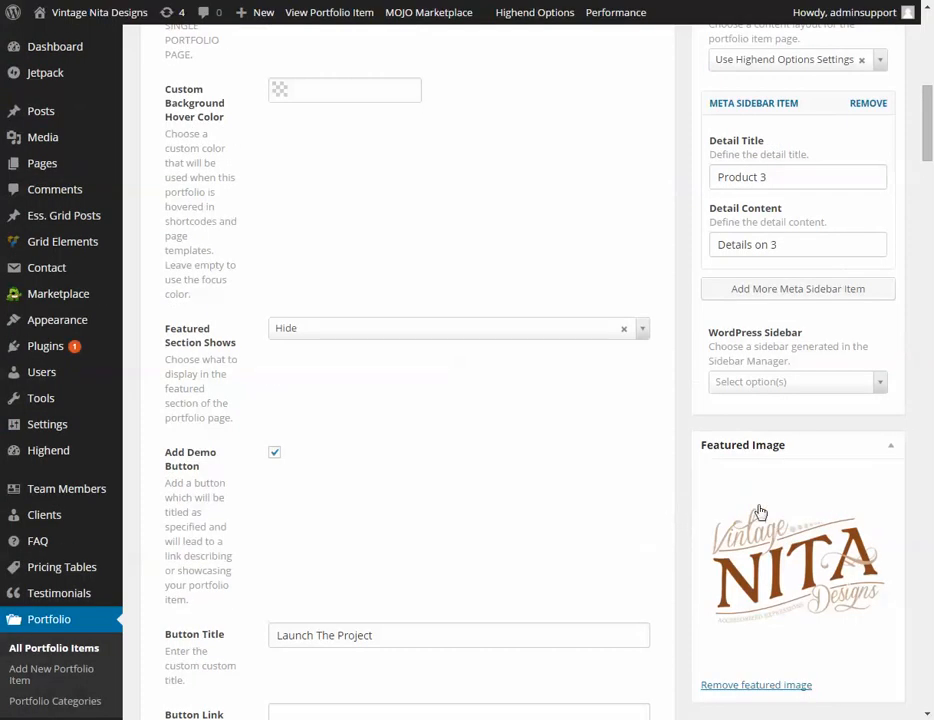
pyautogui.scroll(-4, 690, 520)
pyautogui.scroll(10, 703, 524)
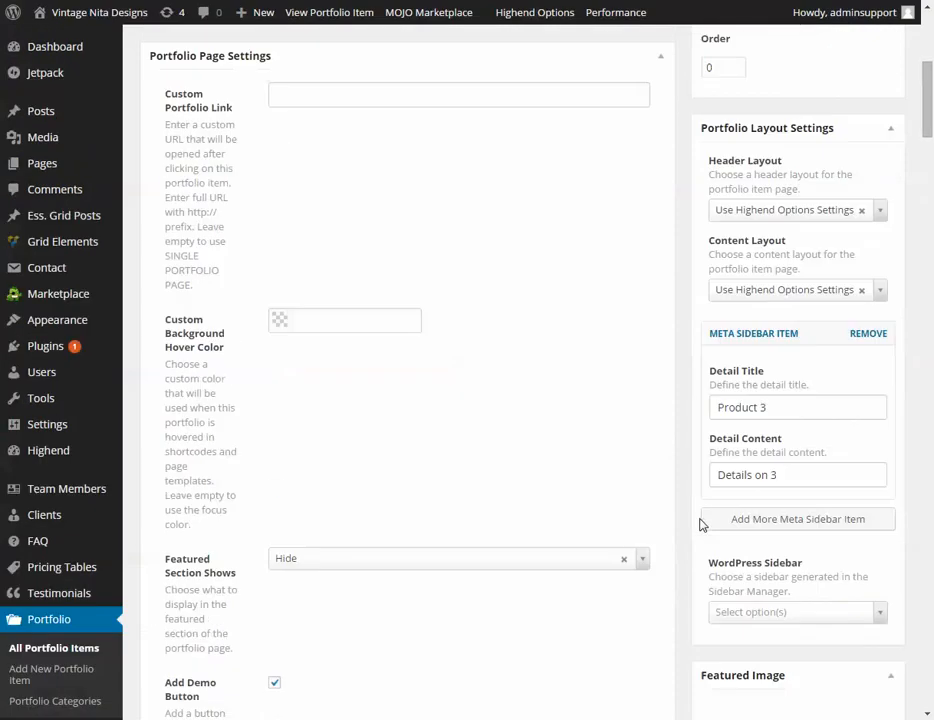
pyautogui.click(866, 196)
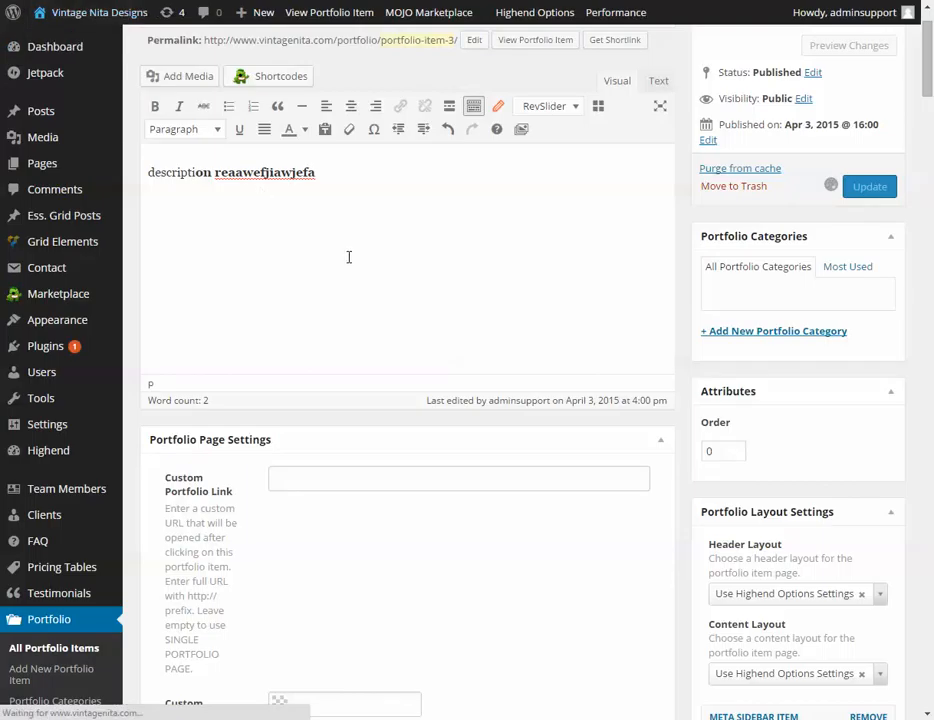
pyautogui.scroll(1, 349, 257)
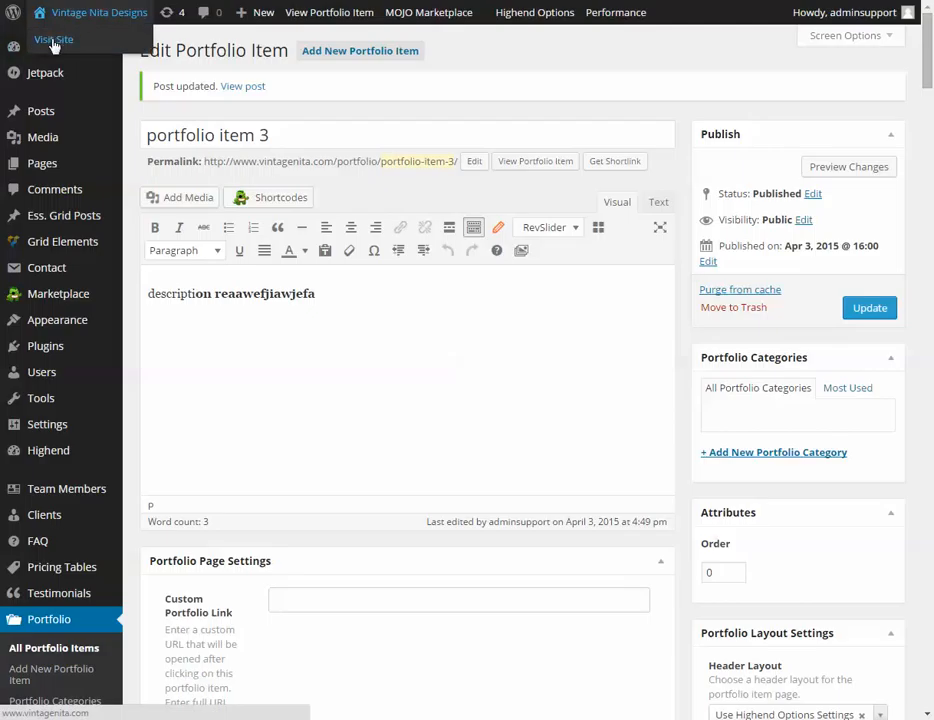
# Visit the live site and compare portfolio item 3's image and description on the Portfolio page with the editor
pyautogui.click(53, 42)
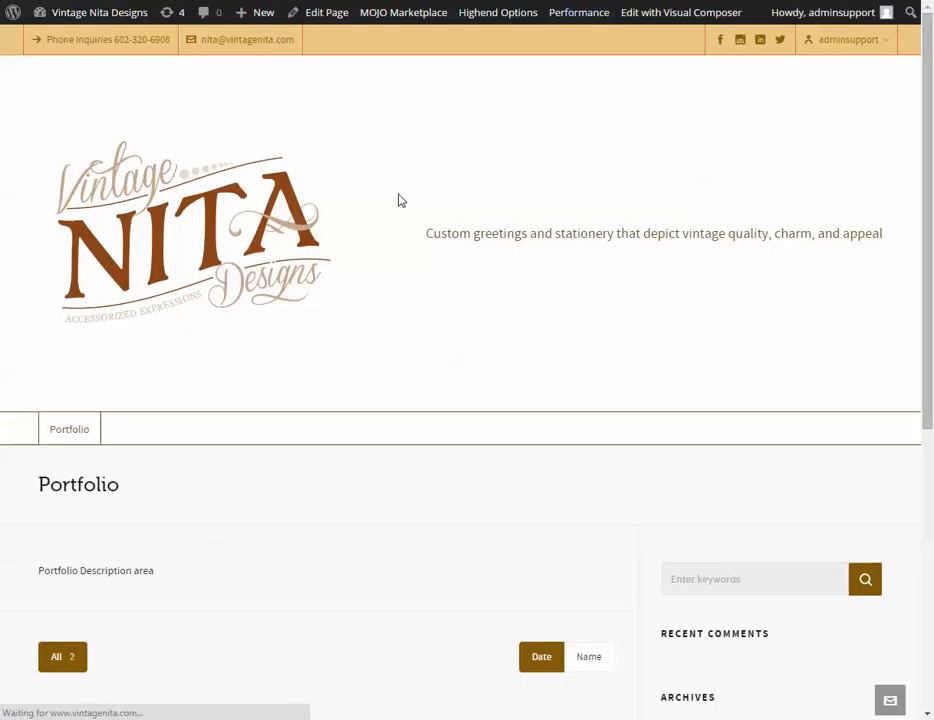
pyautogui.scroll(-2, 405, 190)
pyautogui.scroll(-2, 415, 180)
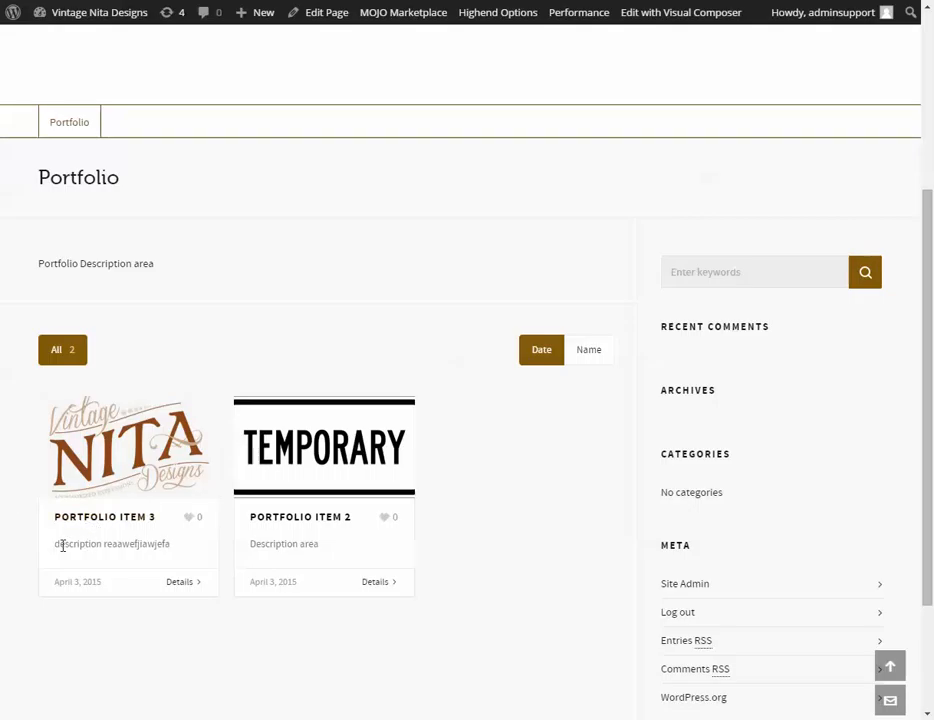
pyautogui.moveTo(57, 546); pyautogui.dragTo(176, 547)
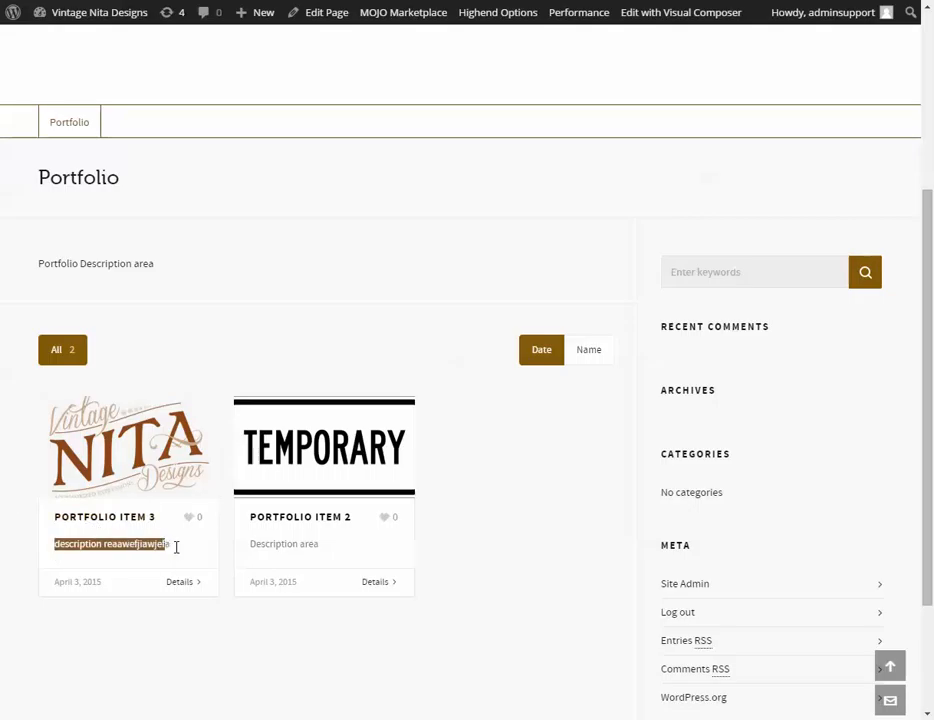
pyautogui.hotkey('ctrl', 'Tab')
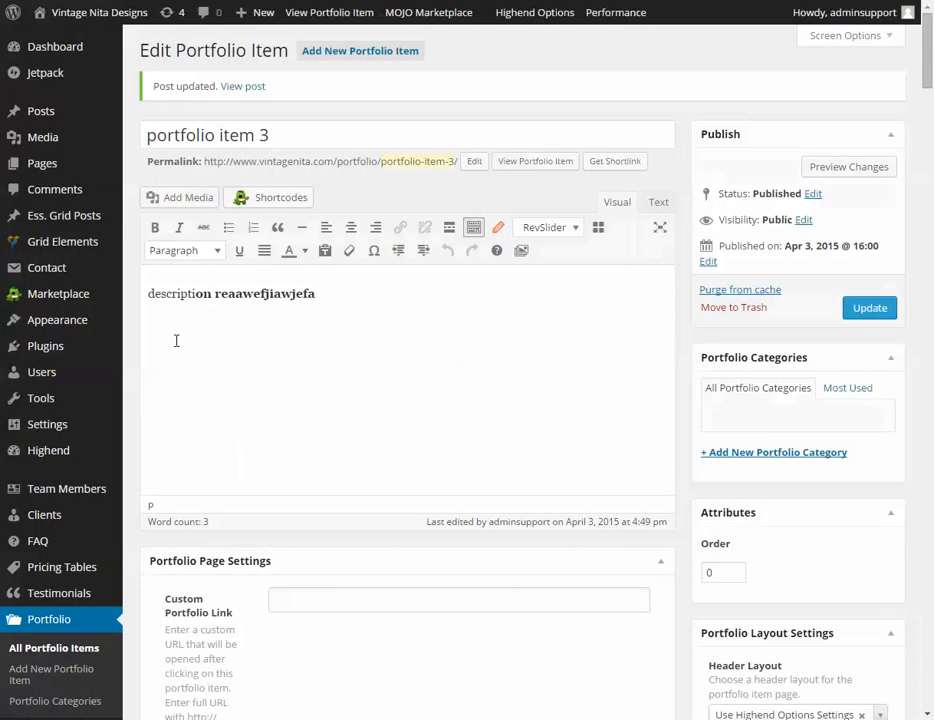
pyautogui.hotkey('ctrl', 'Tab')
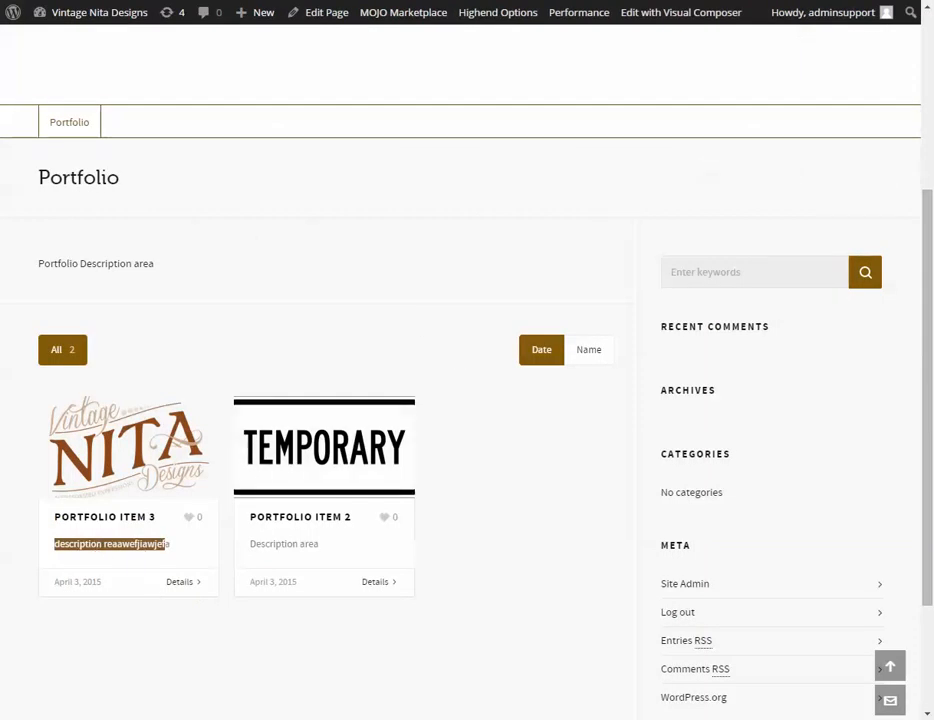
# Open the details page of portfolio item 3 on the site and examine its description formatting and layout
pyautogui.click(192, 594)
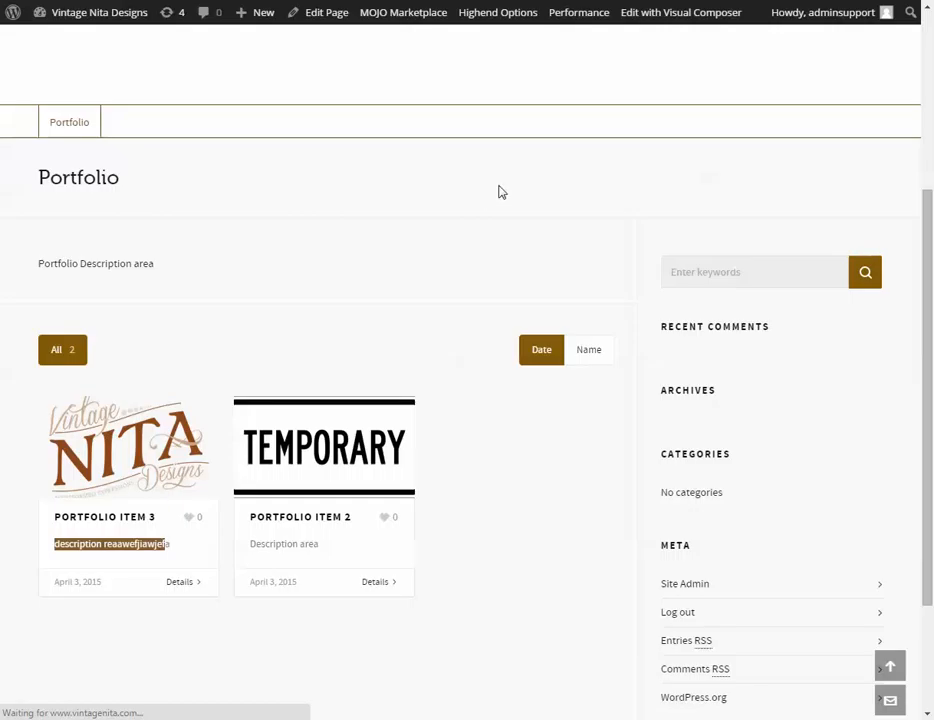
pyautogui.scroll(-3, 455, 260)
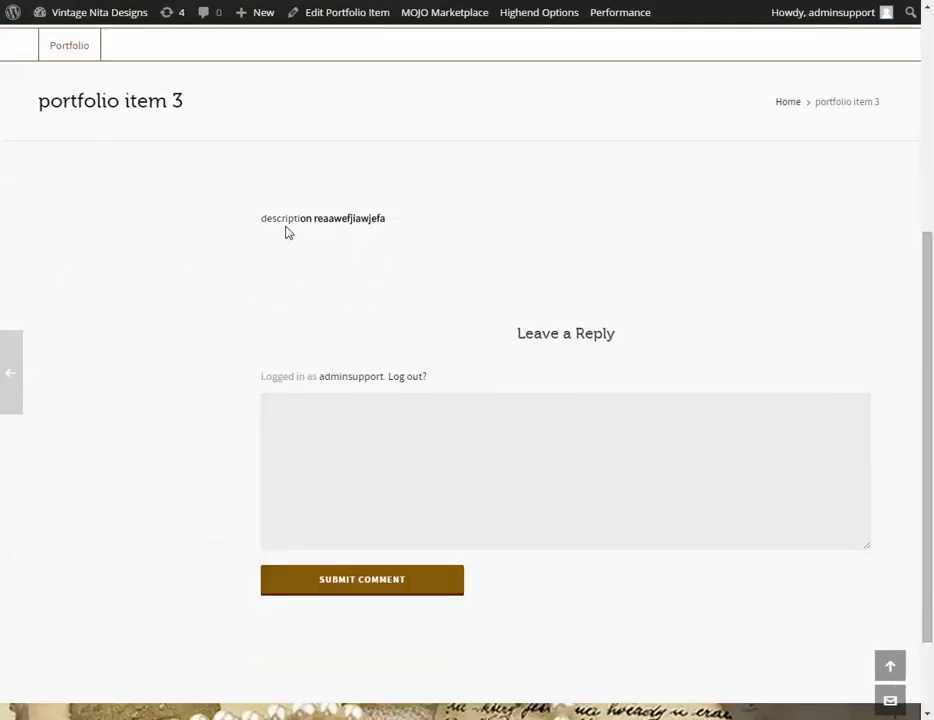
pyautogui.moveTo(273, 297); pyautogui.dragTo(413, 292)
pyautogui.click(407, 312)
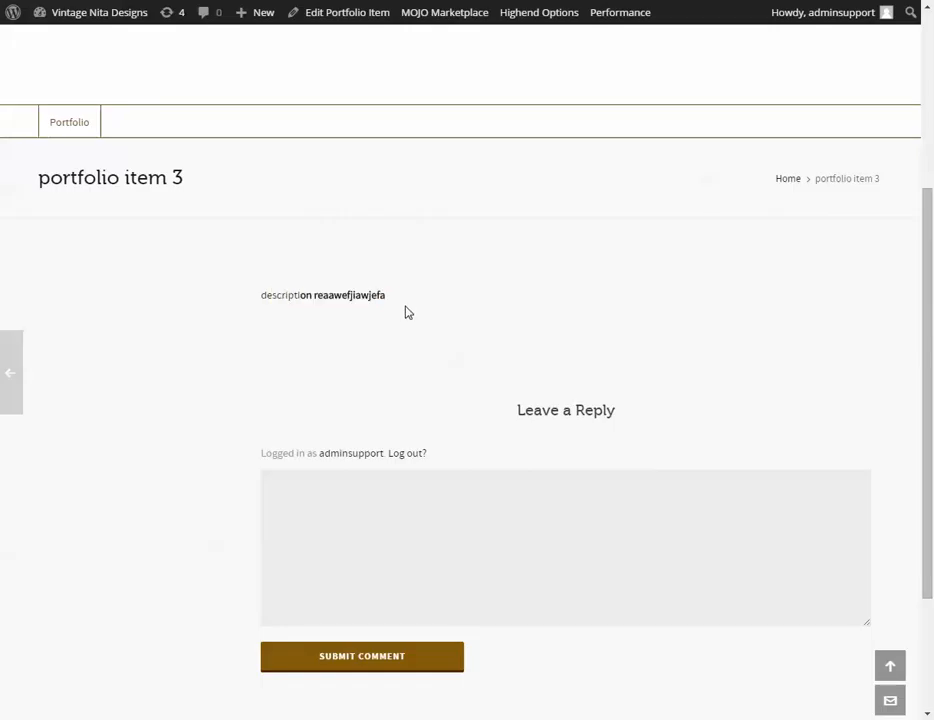
pyautogui.scroll(-2, 405, 320)
pyautogui.scroll(4, 411, 314)
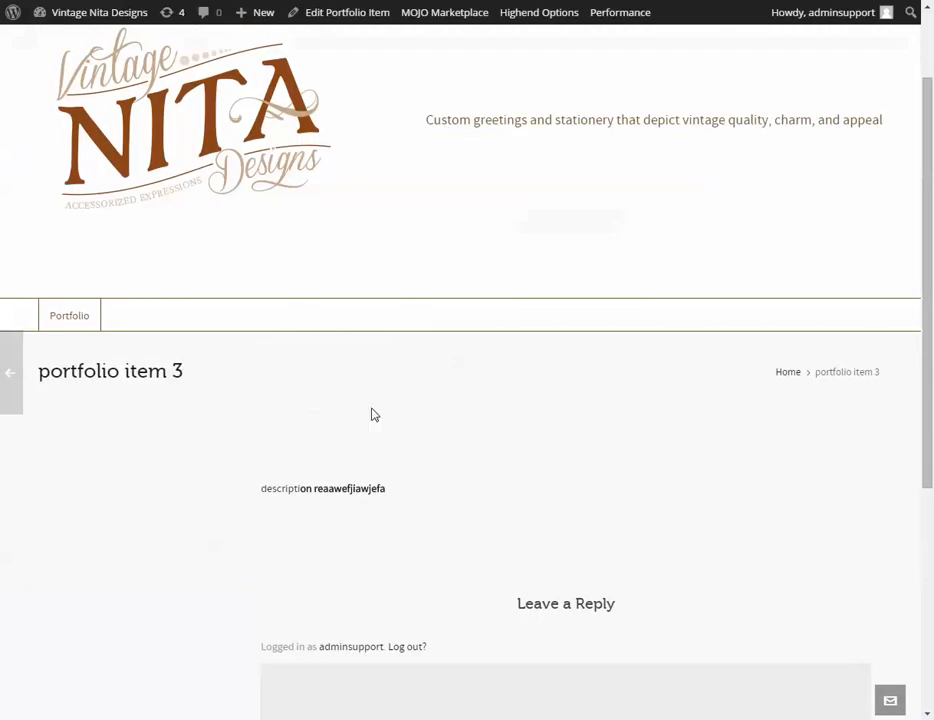
pyautogui.scroll(-2, 455, 179)
# Back in the portfolio item 3 editor, replace the whole description with "Text description or add picture area."
pyautogui.hotkey('ctrl', 'Tab')
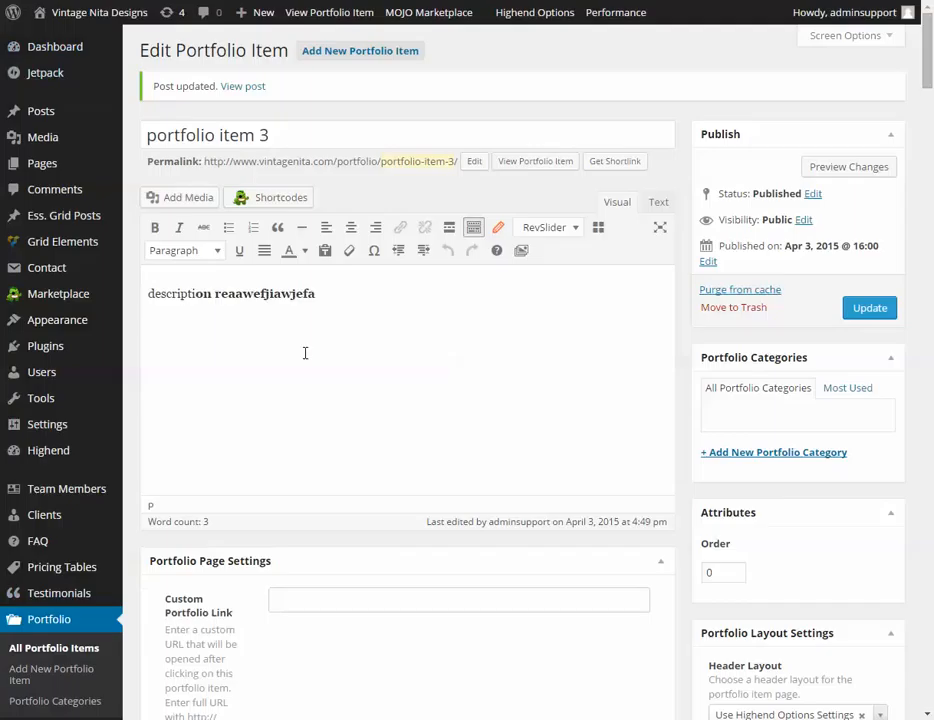
pyautogui.click(376, 300)
pyautogui.moveTo(205, 293); pyautogui.dragTo(145, 293)
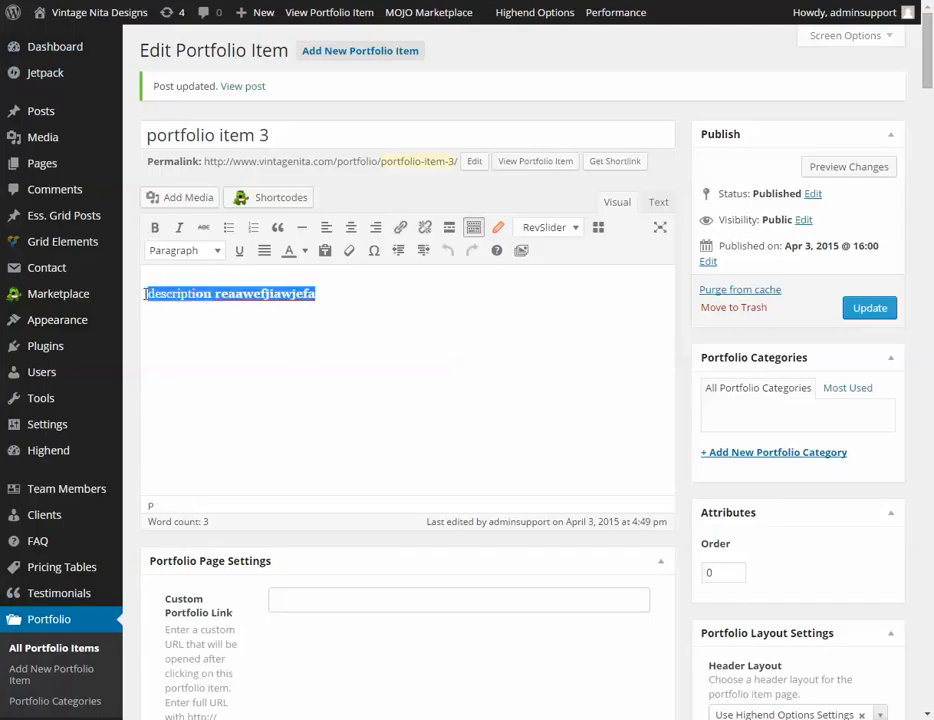
pyautogui.press('BackSpace')
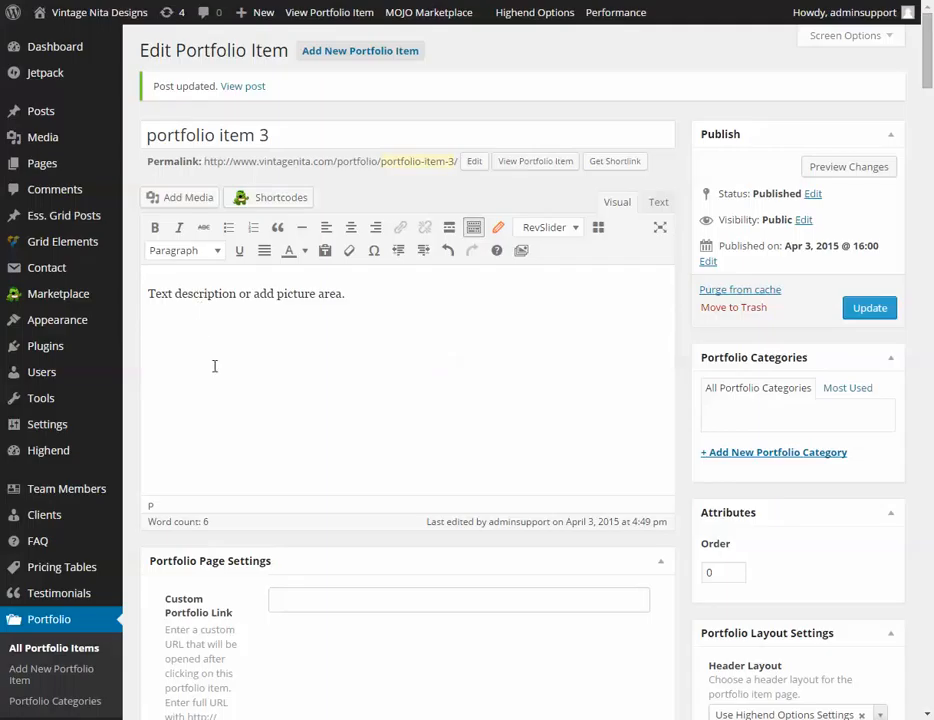
# Start adding media to the description and select temp42.png, temp32.png, Product-Gallery4.jpg and product-gallery-1.jpg from the media library
pyautogui.click(166, 204)
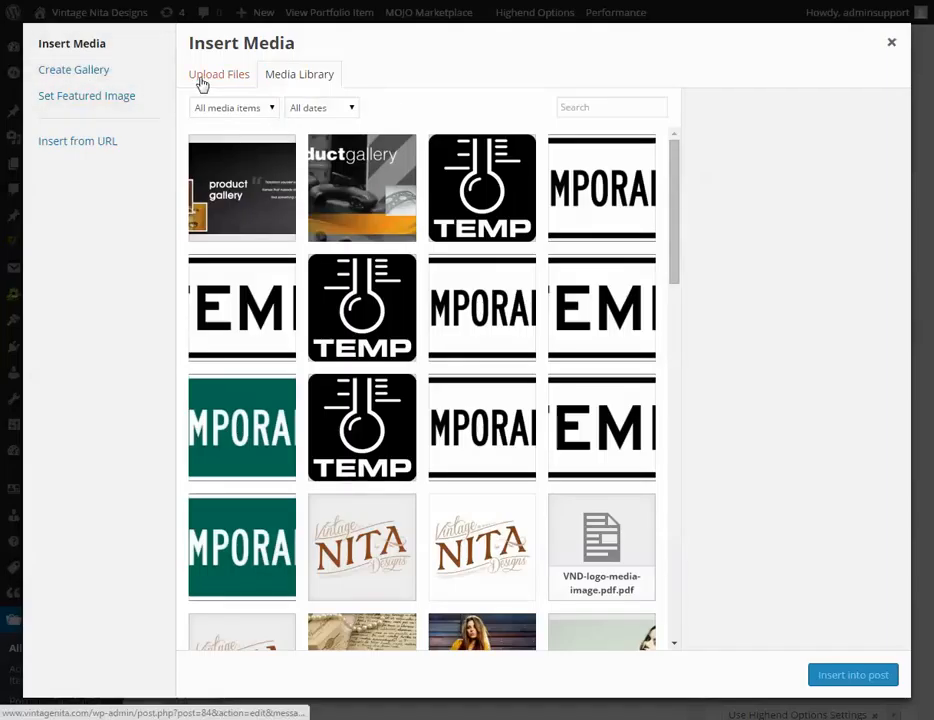
pyautogui.click(483, 196)
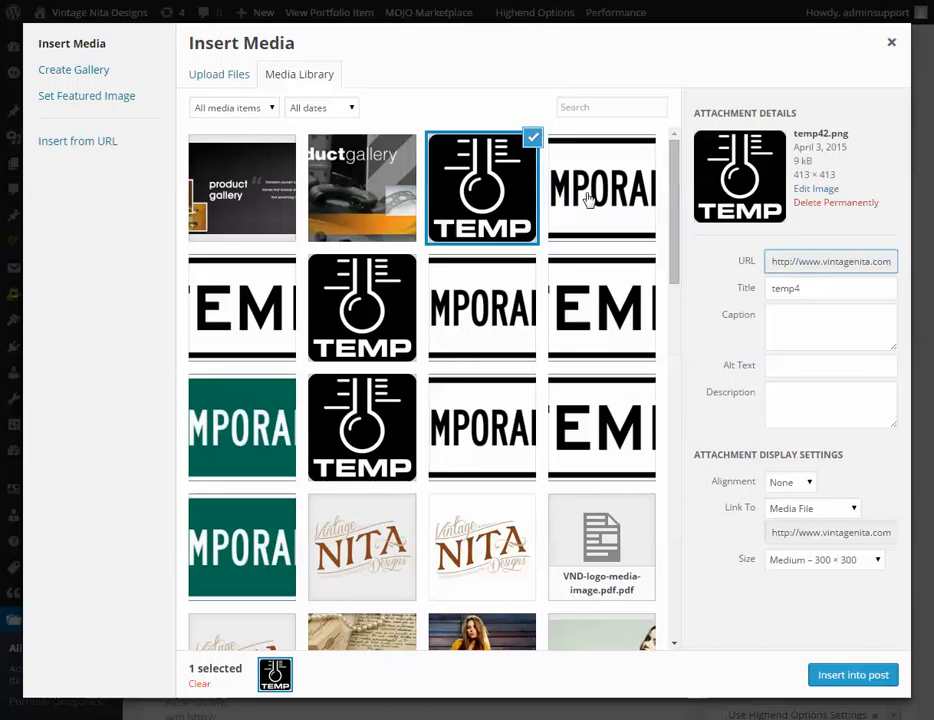
pyautogui.click(630, 204)
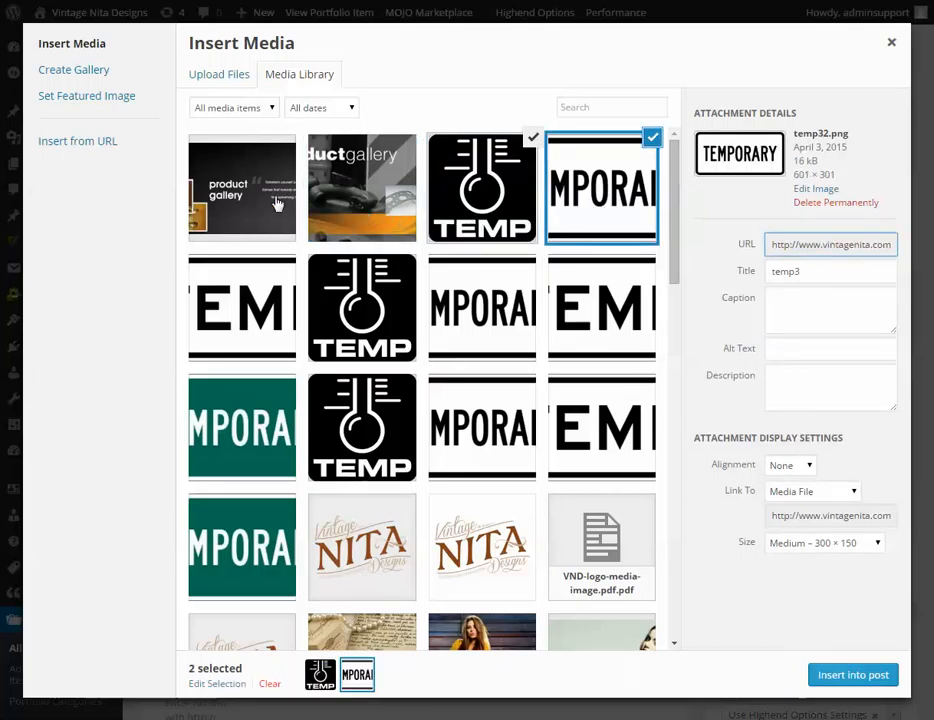
pyautogui.click(294, 203)
pyautogui.click(395, 165)
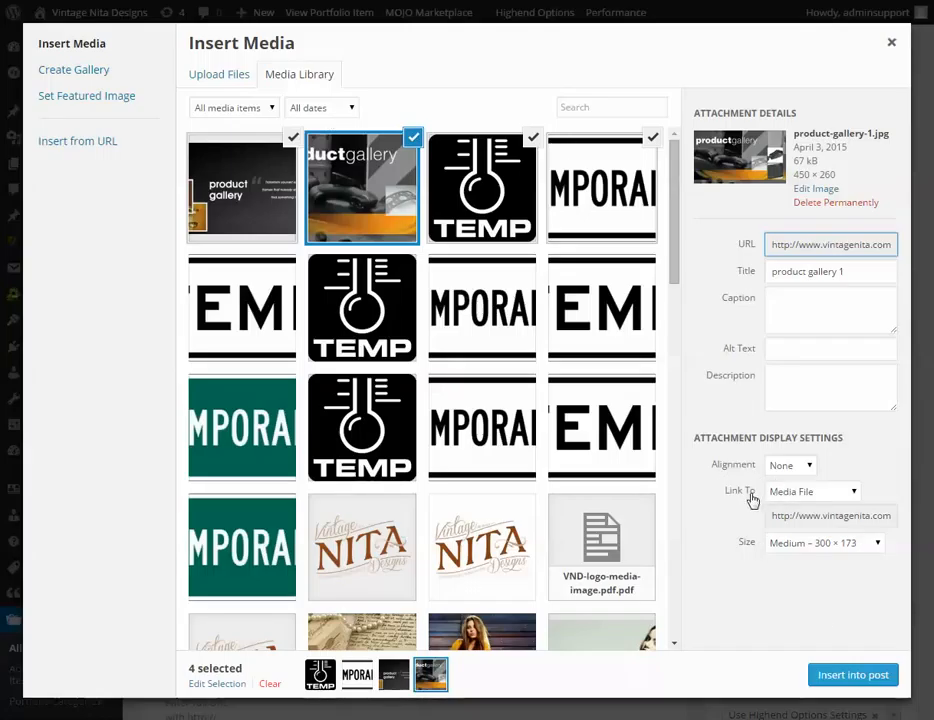
# Try the Thumbnail – 150 × 150 and Full Size – 450 × 260 display sizes for product-gallery-1.jpg
pyautogui.click(794, 545)
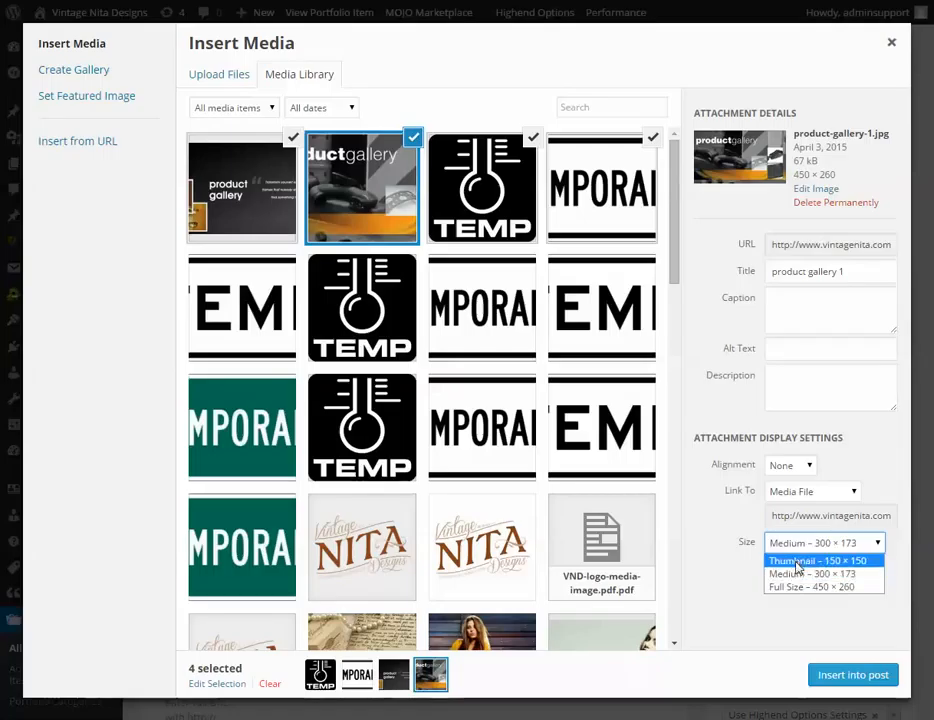
pyautogui.click(794, 560)
pyautogui.click(792, 550)
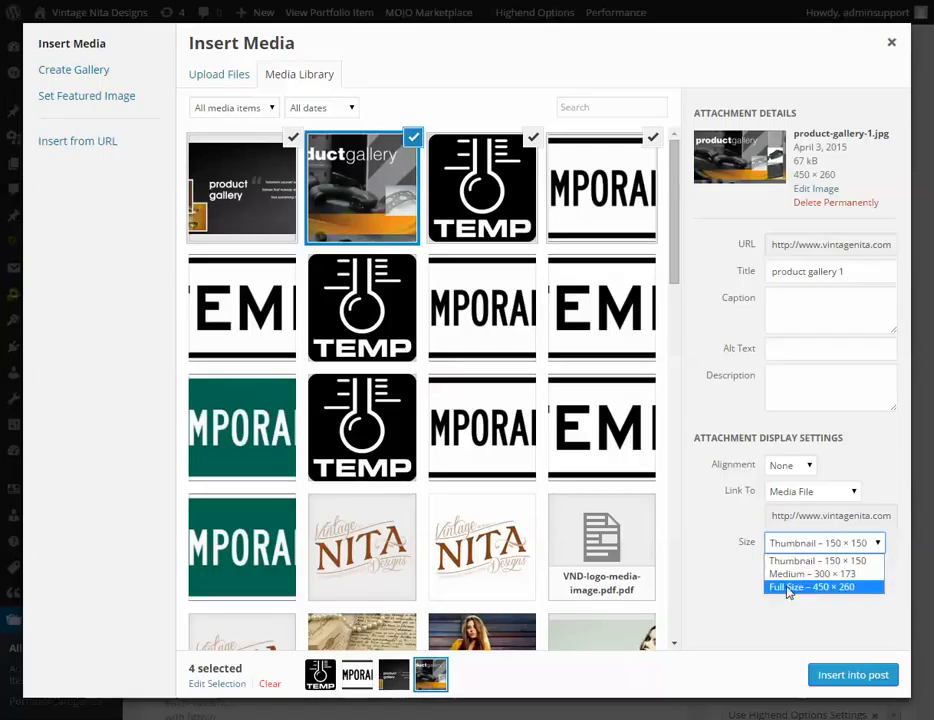
pyautogui.click(788, 588)
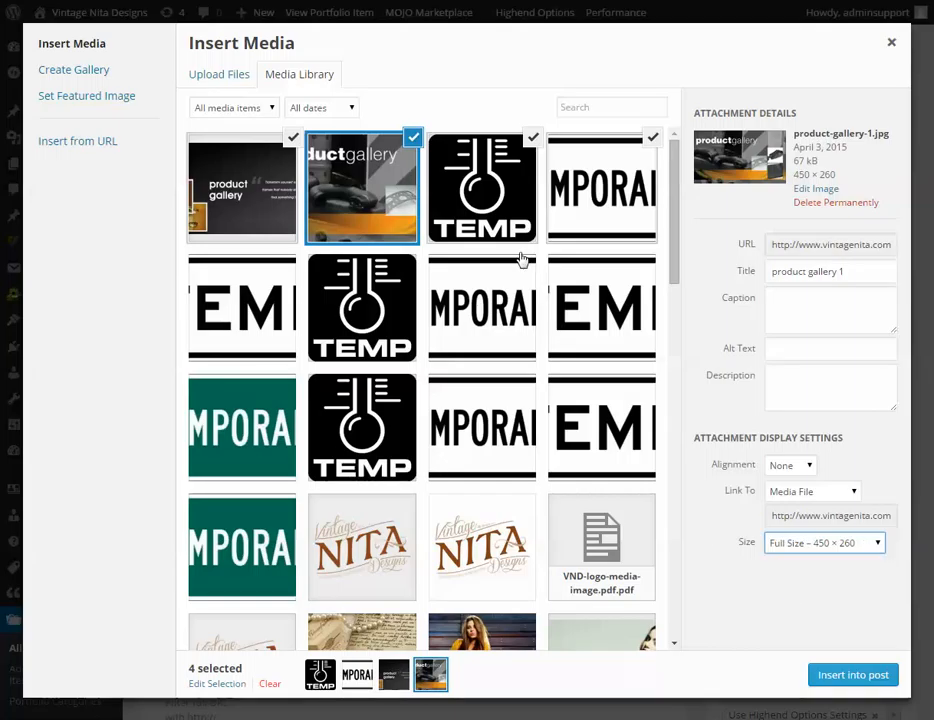
# Set the display size of temp42.png to Full Size – 413 × 413
pyautogui.click(500, 200)
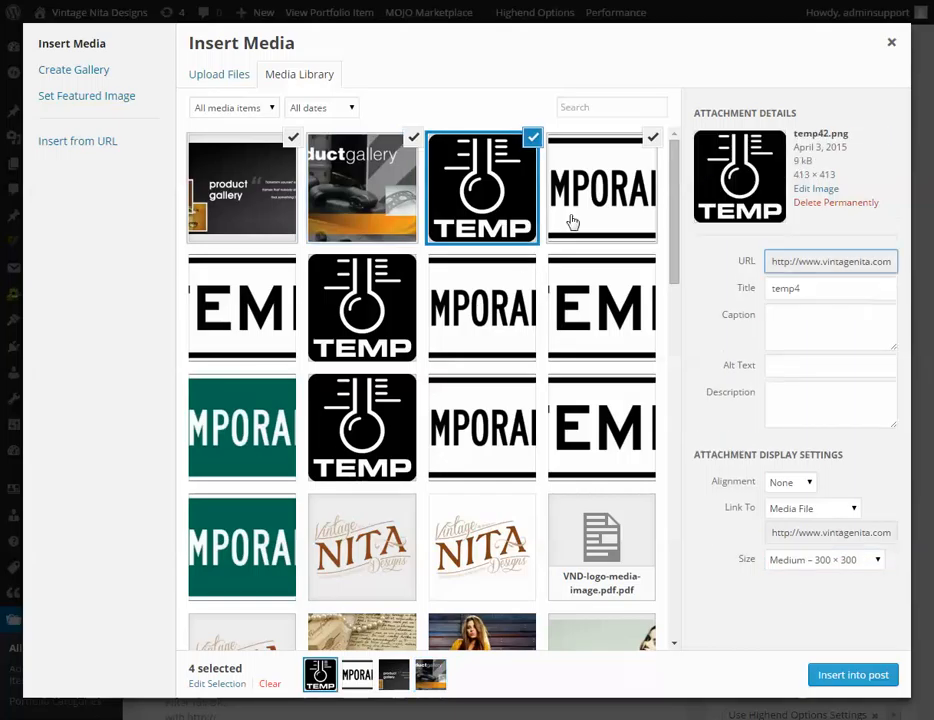
pyautogui.click(790, 560)
pyautogui.click(777, 602)
# Deselect temp32.png and set the display size of product-gallery-1.jpg to Medium – 300 × 173
pyautogui.click(630, 242)
pyautogui.click(630, 242)
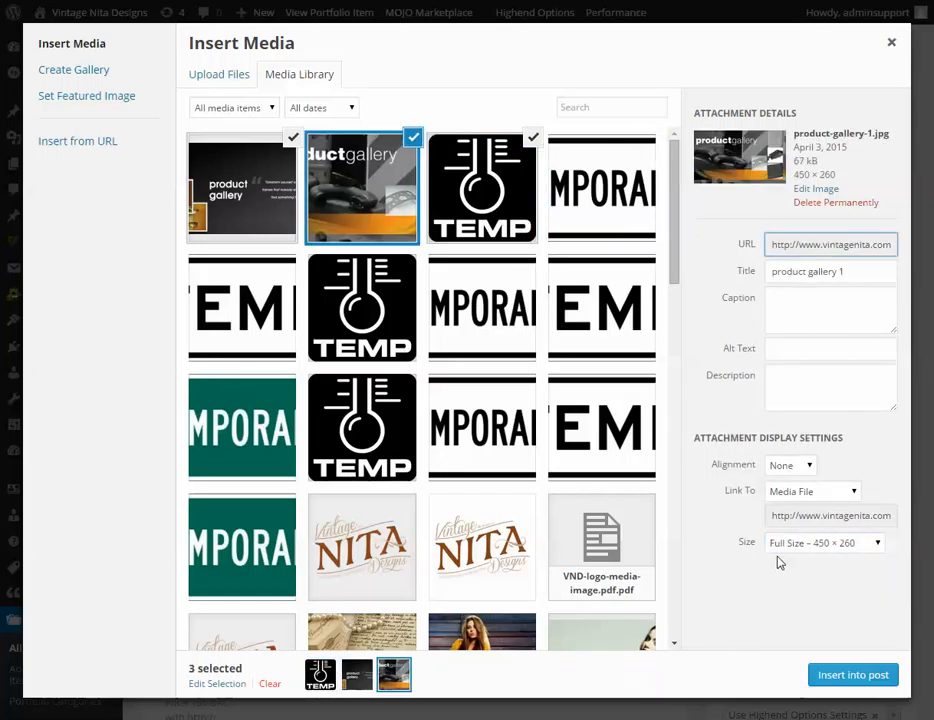
pyautogui.click(785, 545)
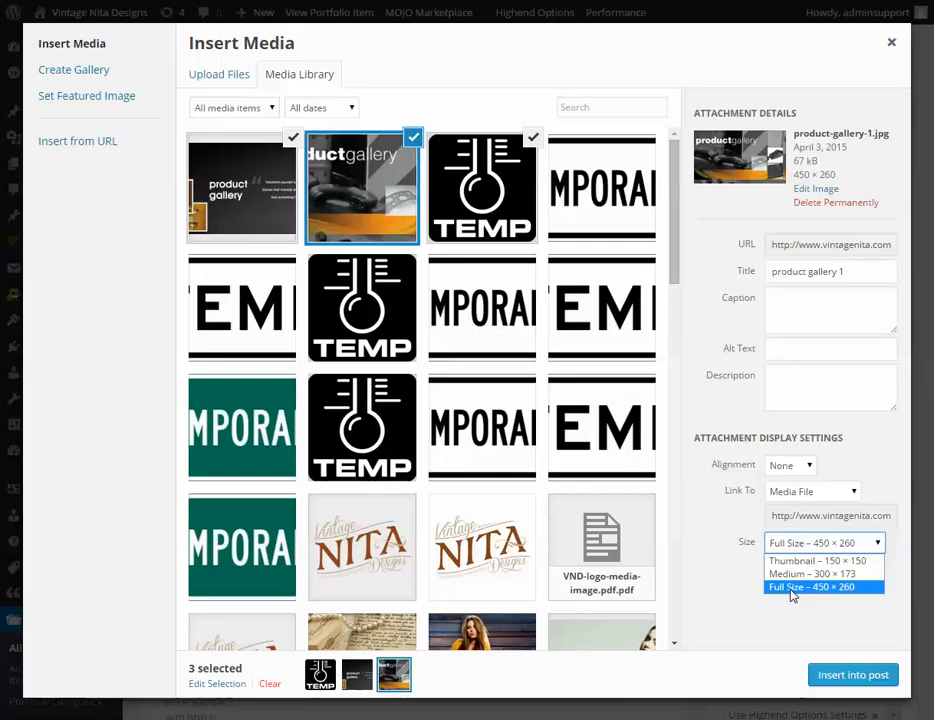
pyautogui.click(773, 574)
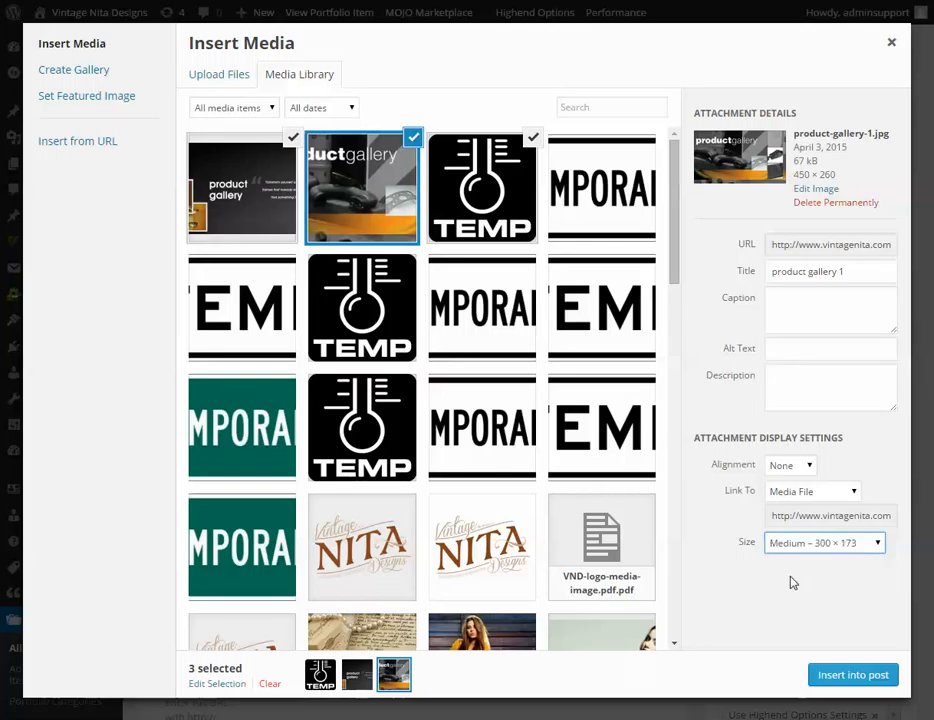
# Clear the current image selection in the media library
pyautogui.click(406, 186)
pyautogui.click(237, 178)
pyautogui.click(238, 180)
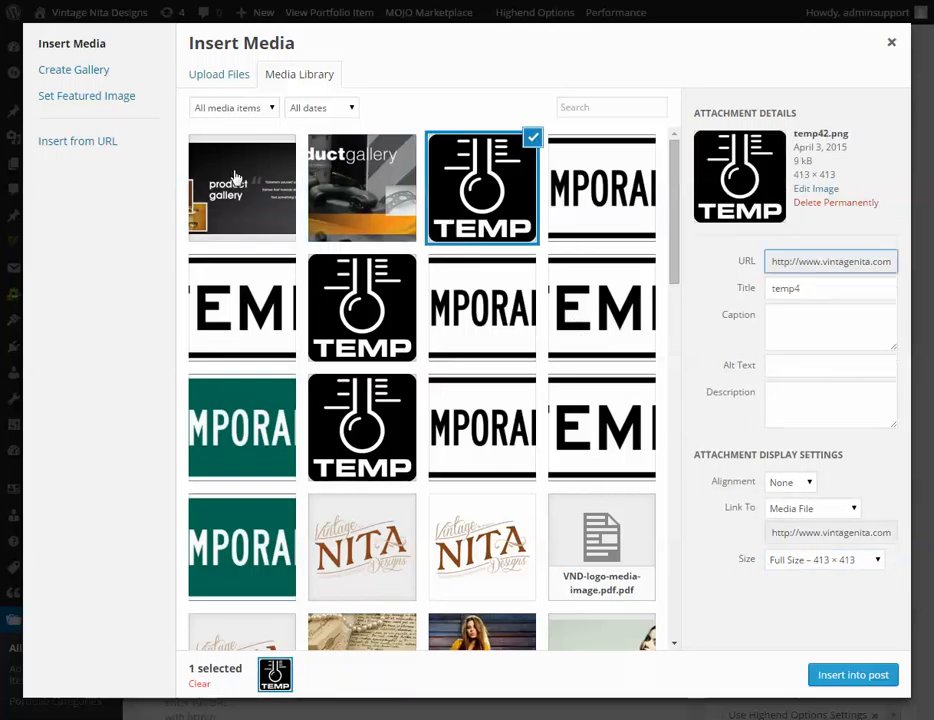
pyautogui.click(240, 183)
pyautogui.click(362, 188)
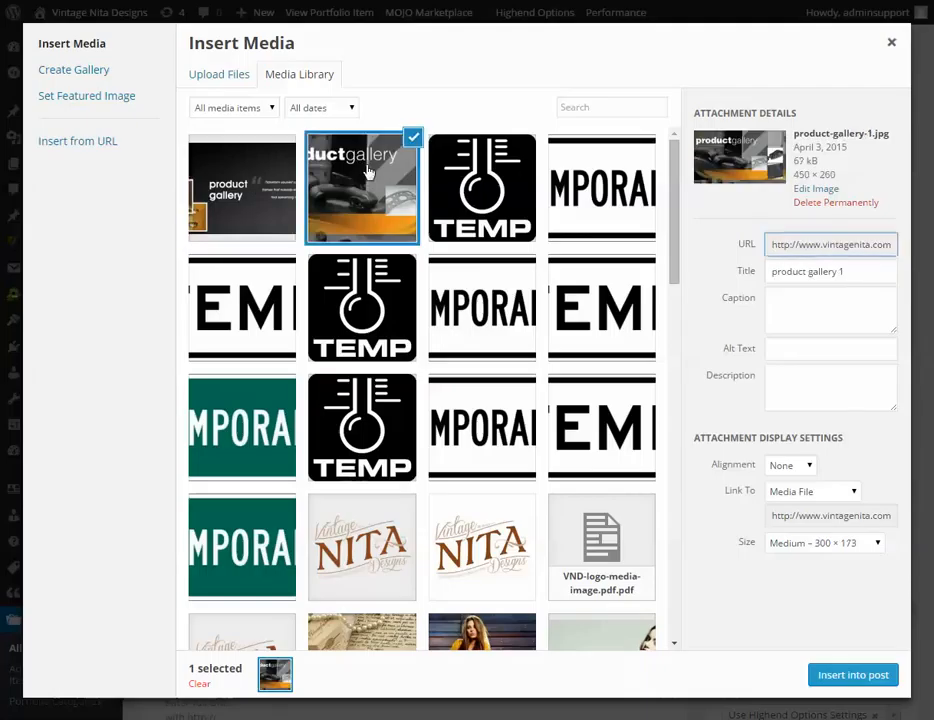
pyautogui.click(250, 178)
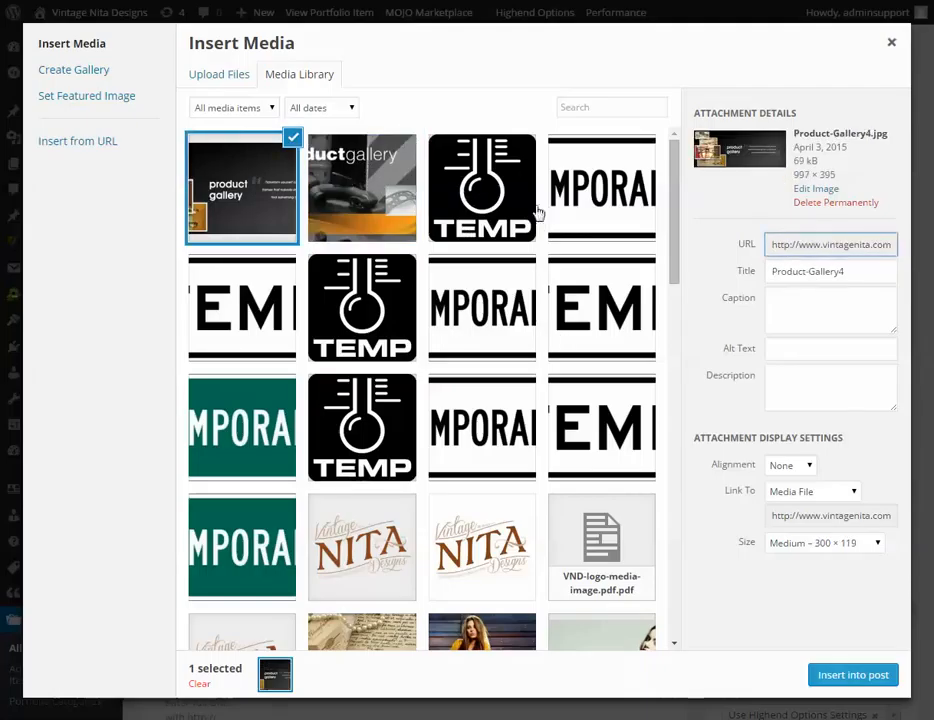
pyautogui.click(378, 178)
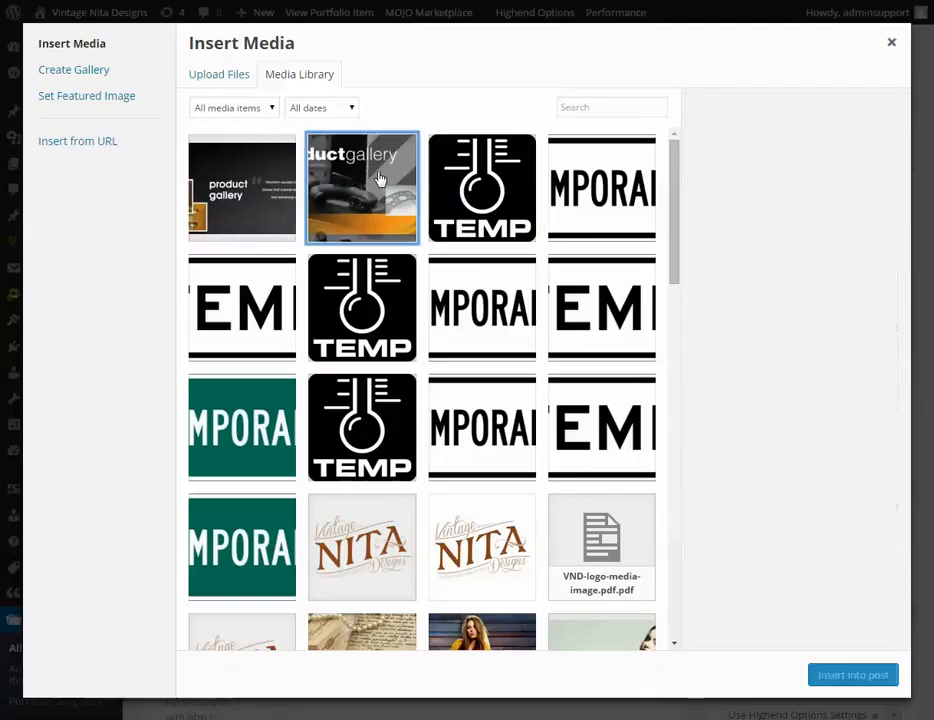
# Select product-gallery-1.jpg, temp42.png, temp32.png and Product-Gallery4.jpg in that order and insert them into the description
pyautogui.click(362, 185)
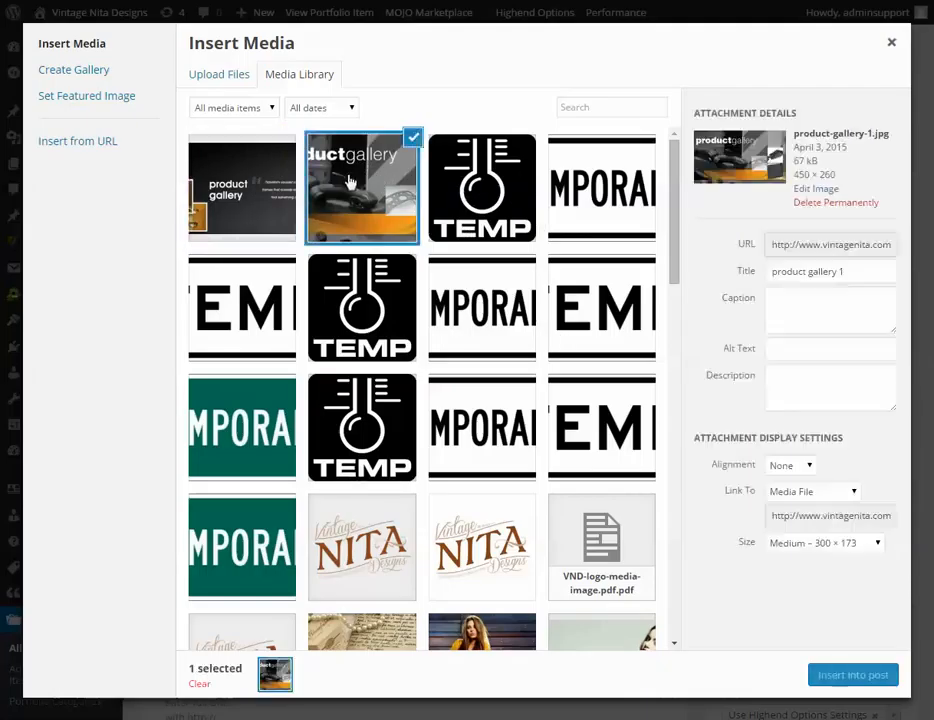
pyautogui.click(482, 185)
pyautogui.click(580, 190)
pyautogui.click(242, 188)
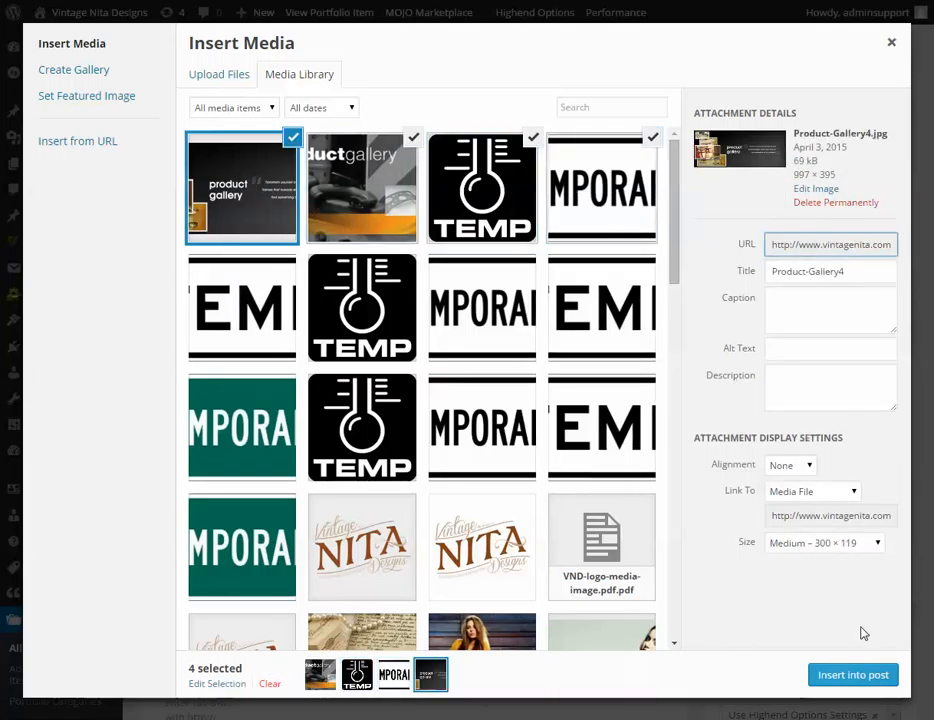
pyautogui.click(837, 676)
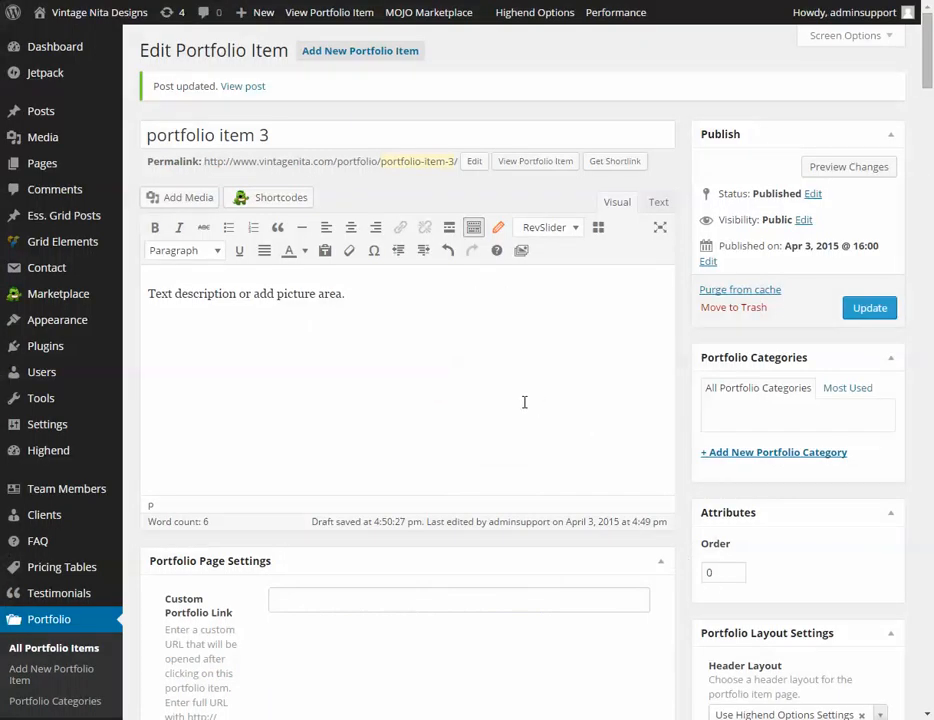
# Review the inserted pictures in the description and open the image details of the black TEMP thermometer picture
pyautogui.scroll(-5, 494, 371)
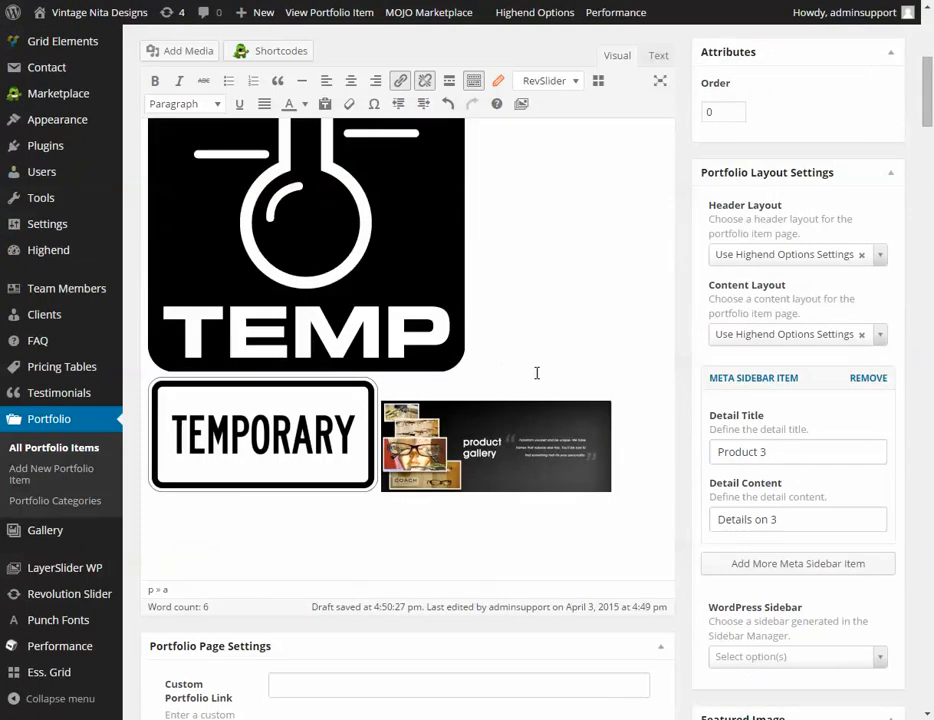
pyautogui.scroll(3, 500, 372)
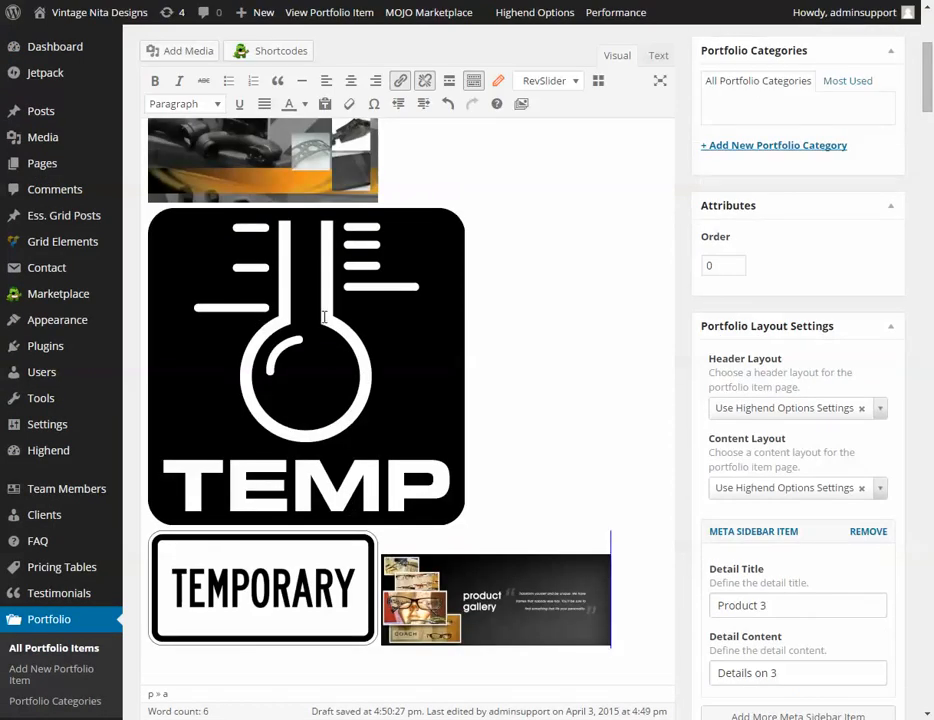
pyautogui.scroll(1, 292, 353)
pyautogui.scroll(-2, 267, 333)
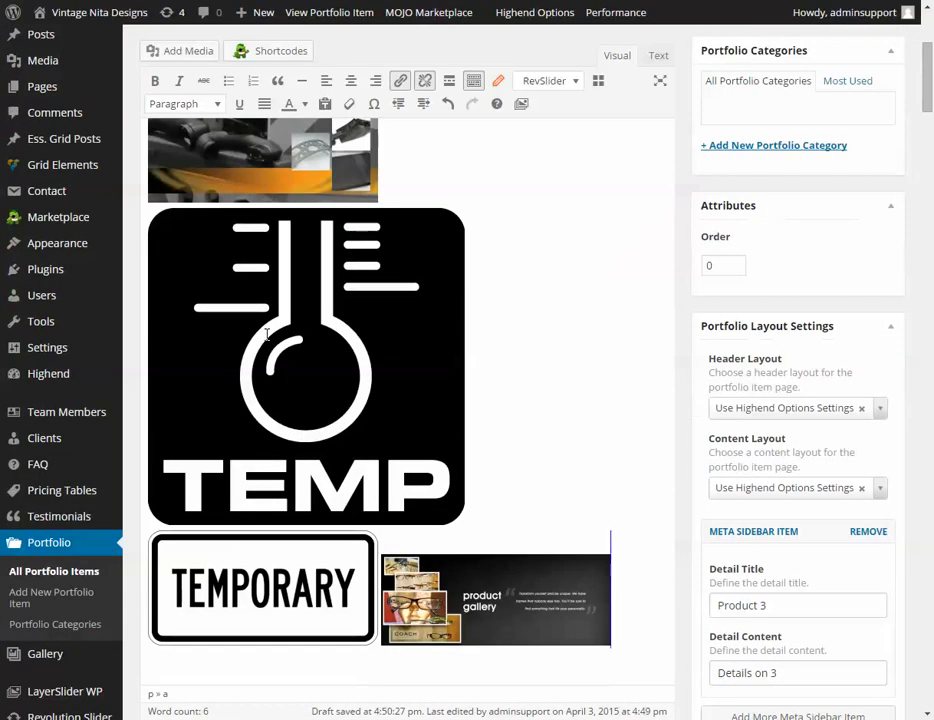
pyautogui.click(268, 334)
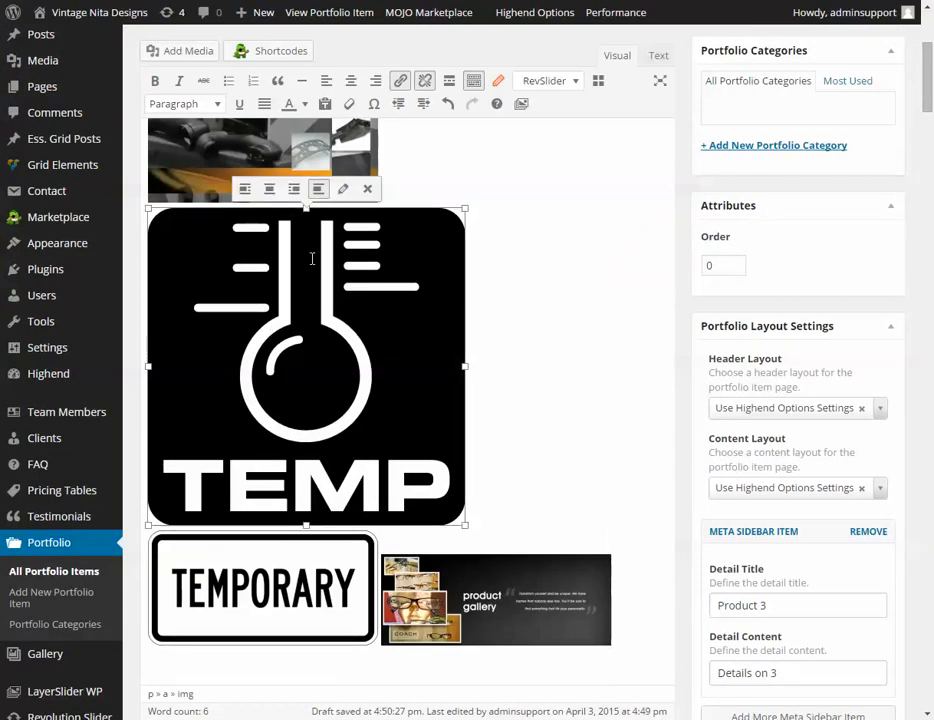
pyautogui.click(341, 190)
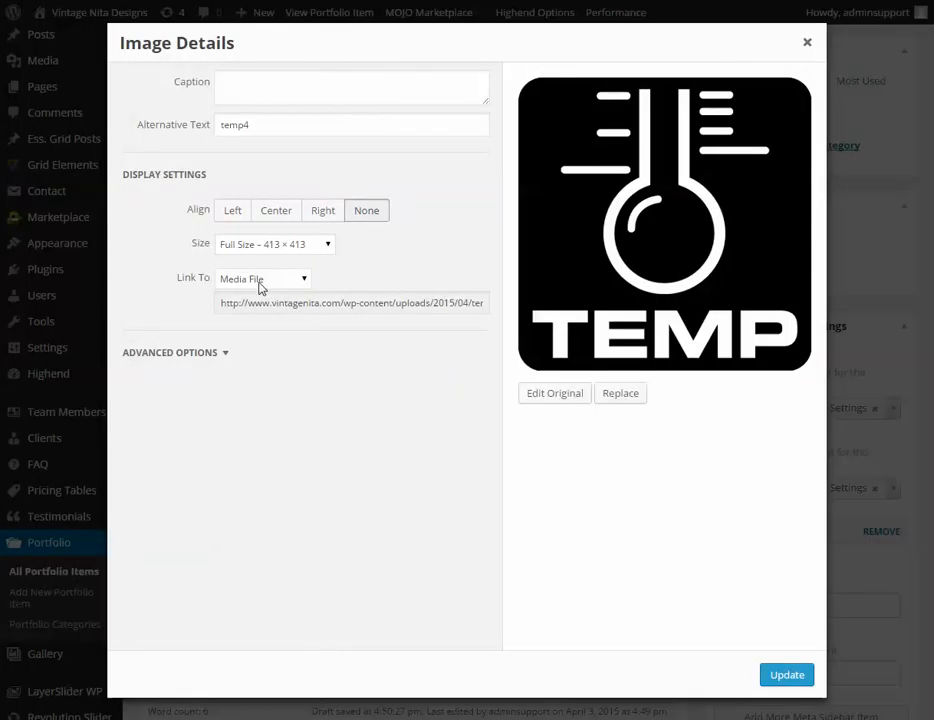
# Set the black TEMP thermometer picture's size to Medium – 300 × 300 and apply it
pyautogui.click(250, 251)
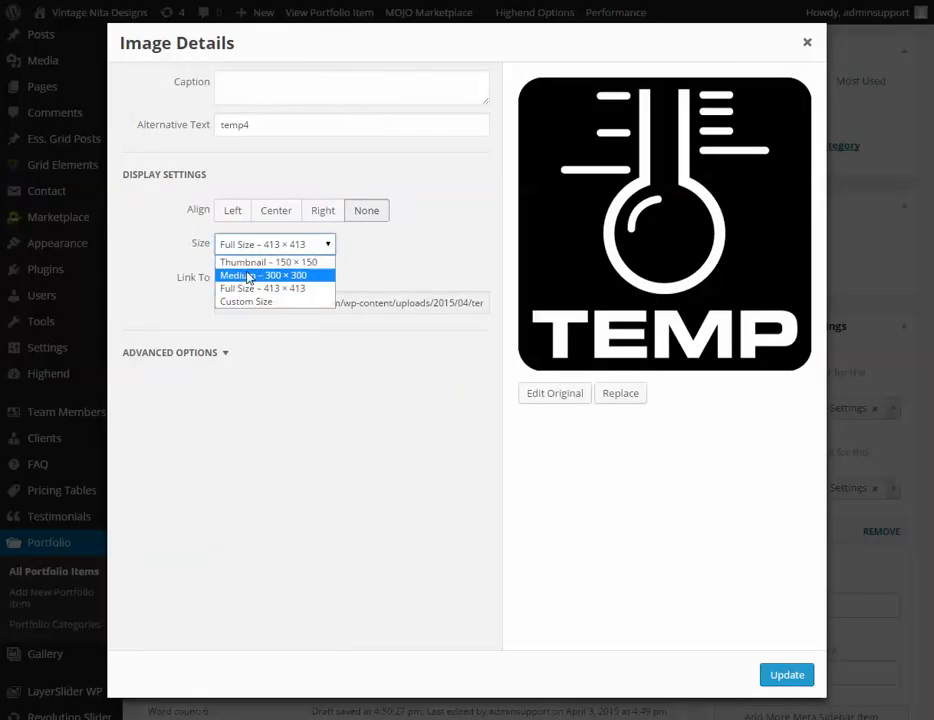
pyautogui.click(246, 274)
pyautogui.click(768, 678)
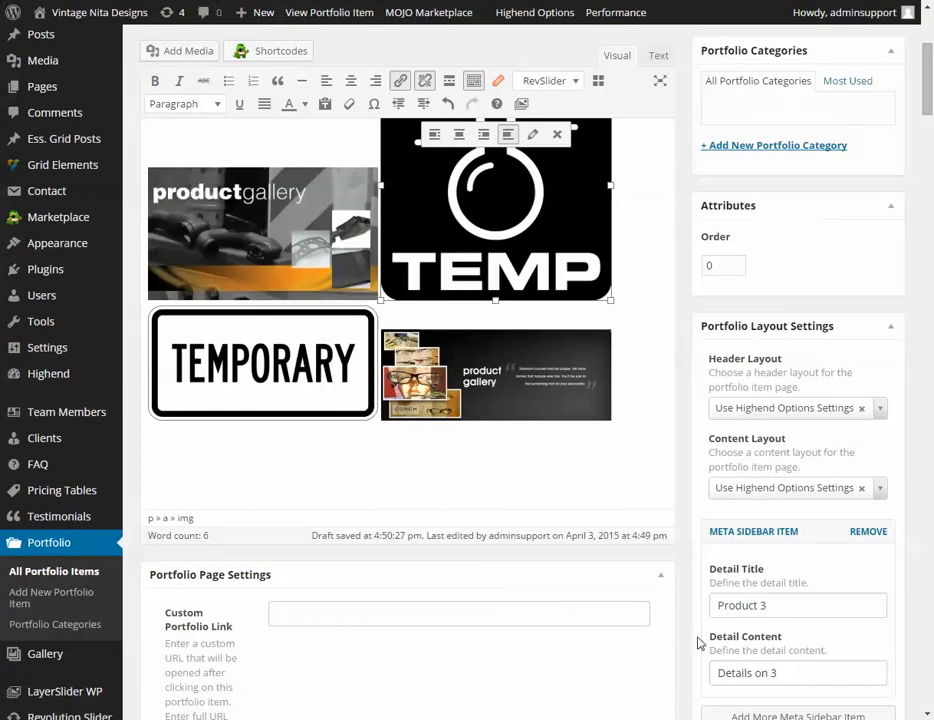
# Check the display size of the product gallery 1 picture in its image details without changing it
pyautogui.scroll(1, 454, 505)
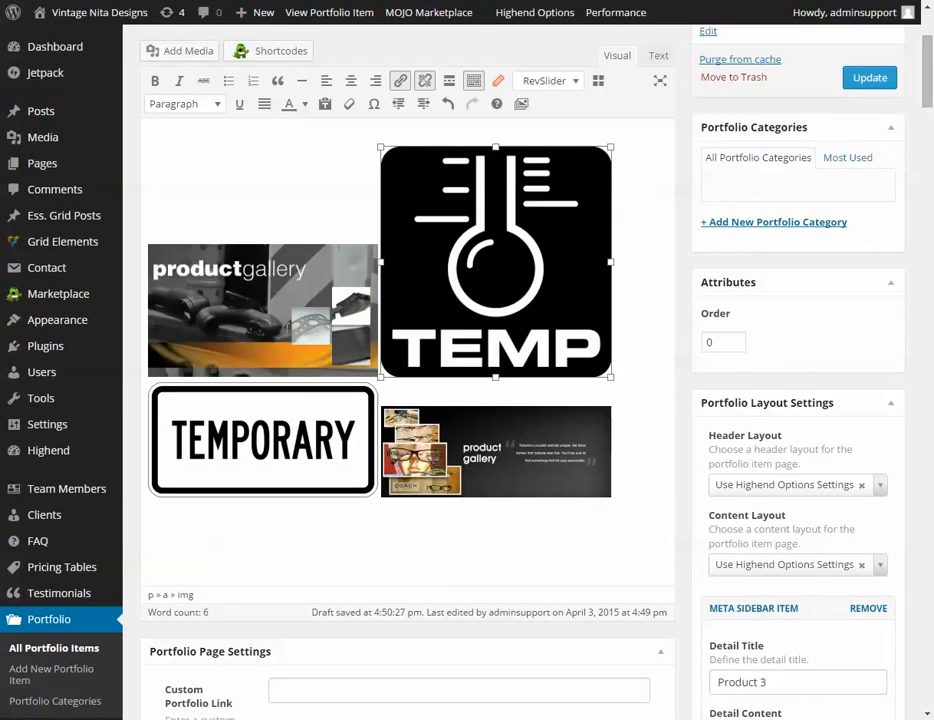
pyautogui.click(262, 310)
pyautogui.click(299, 222)
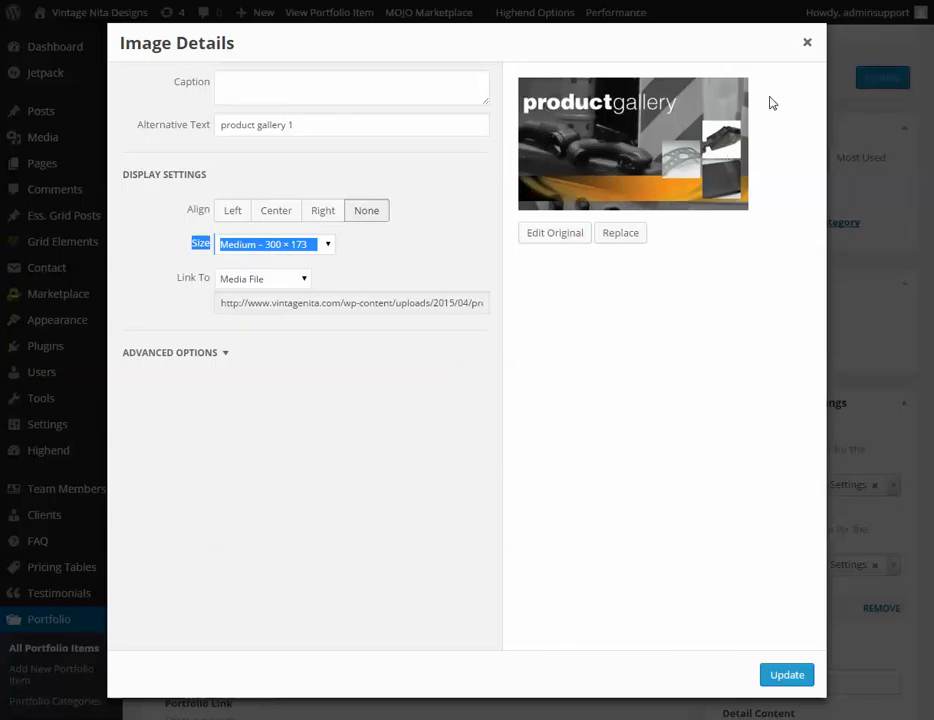
pyautogui.click(807, 43)
# Set the TEMP thermometer picture's size to Thumbnail – 150 × 150 in its image details
pyautogui.click(517, 199)
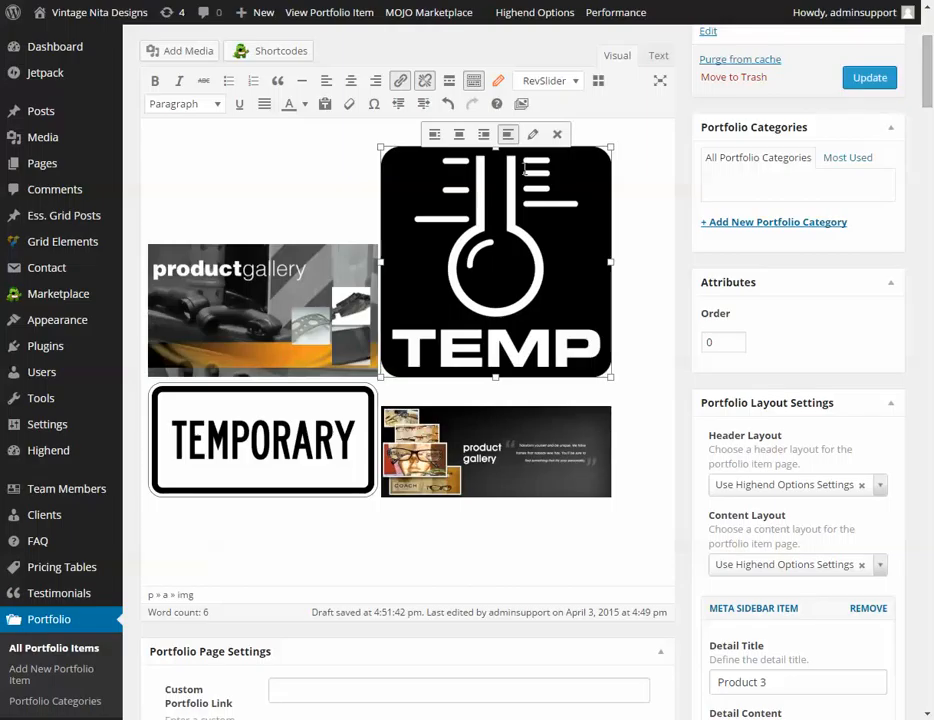
pyautogui.click(534, 134)
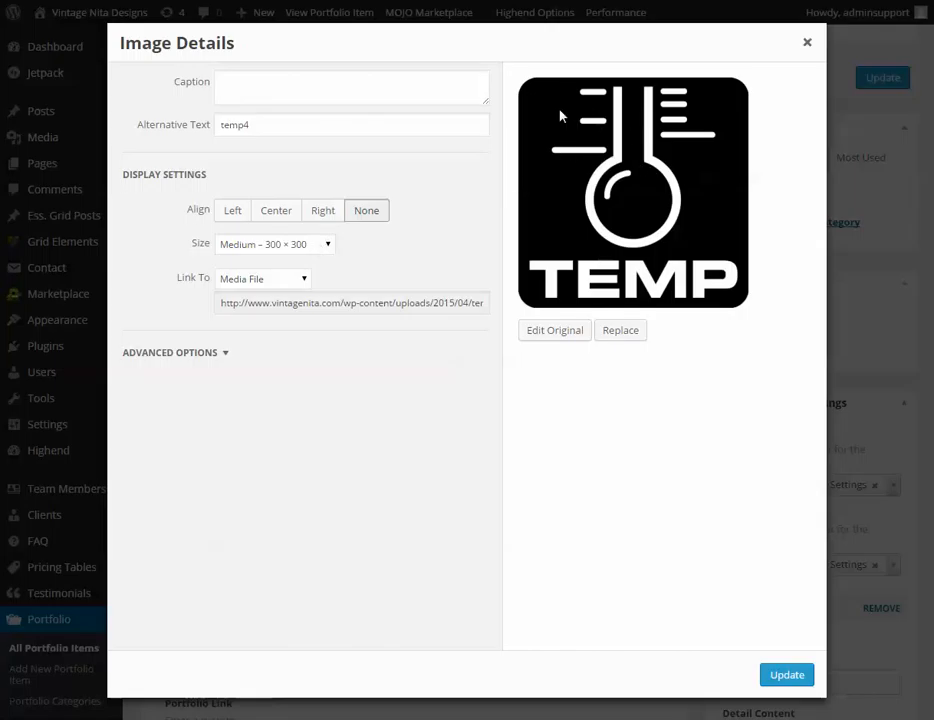
pyautogui.click(302, 244)
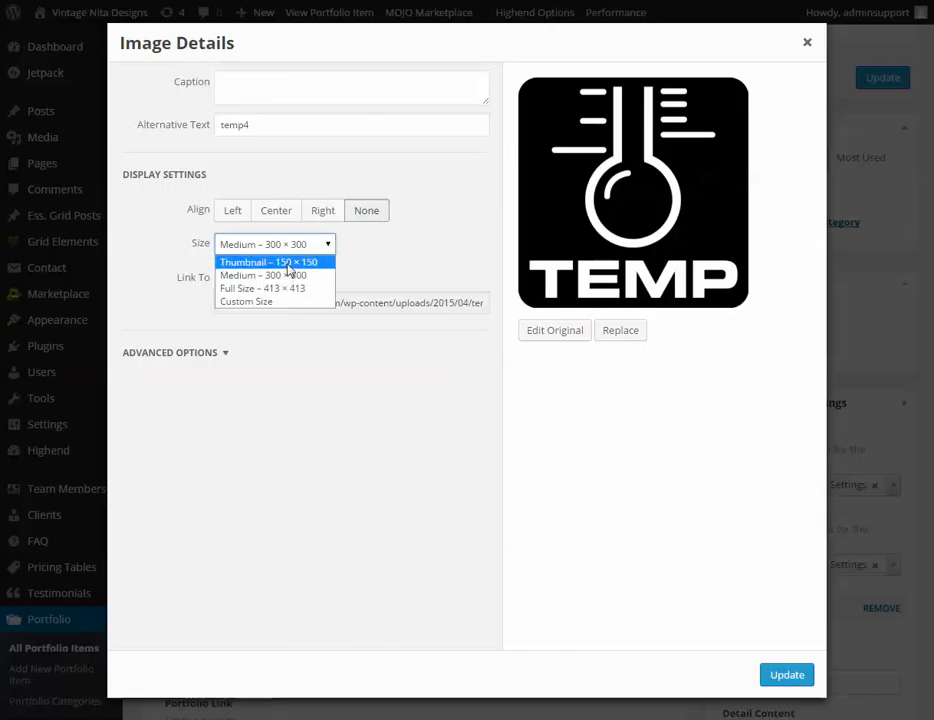
pyautogui.click(294, 263)
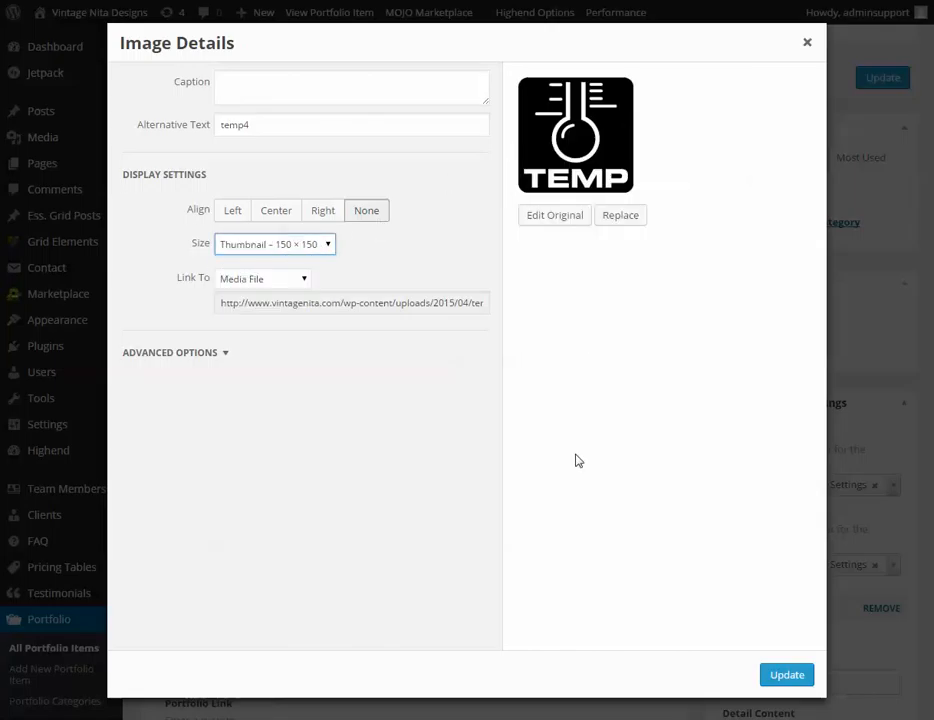
pyautogui.click(786, 674)
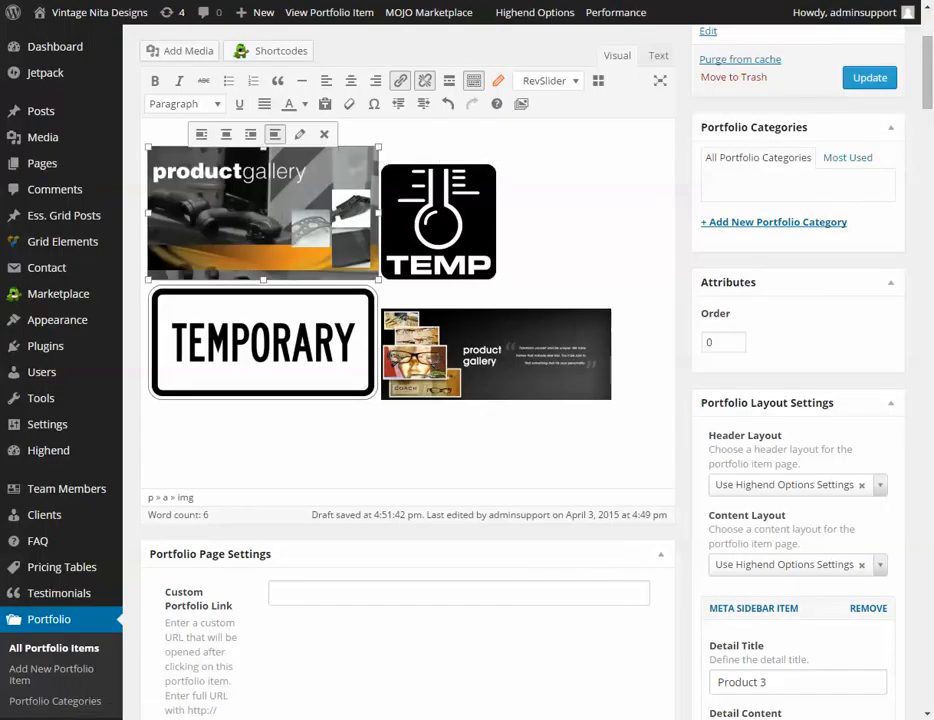
# Set the product gallery 1 picture's size to Thumbnail – 150 × 150
pyautogui.click(299, 134)
pyautogui.click(301, 128)
pyautogui.click(282, 249)
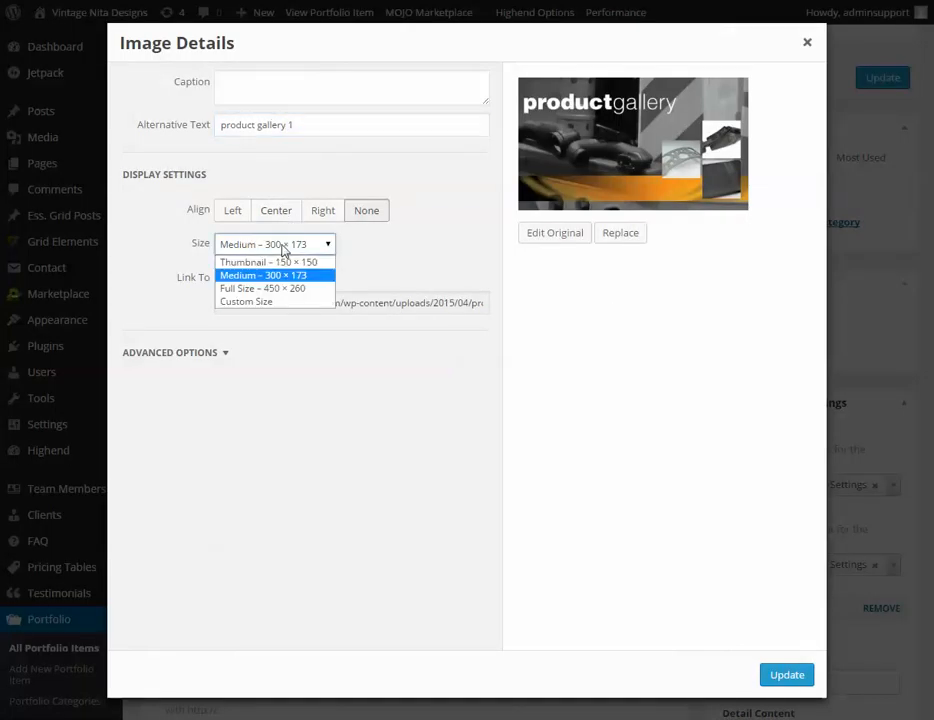
pyautogui.click(281, 262)
pyautogui.click(784, 672)
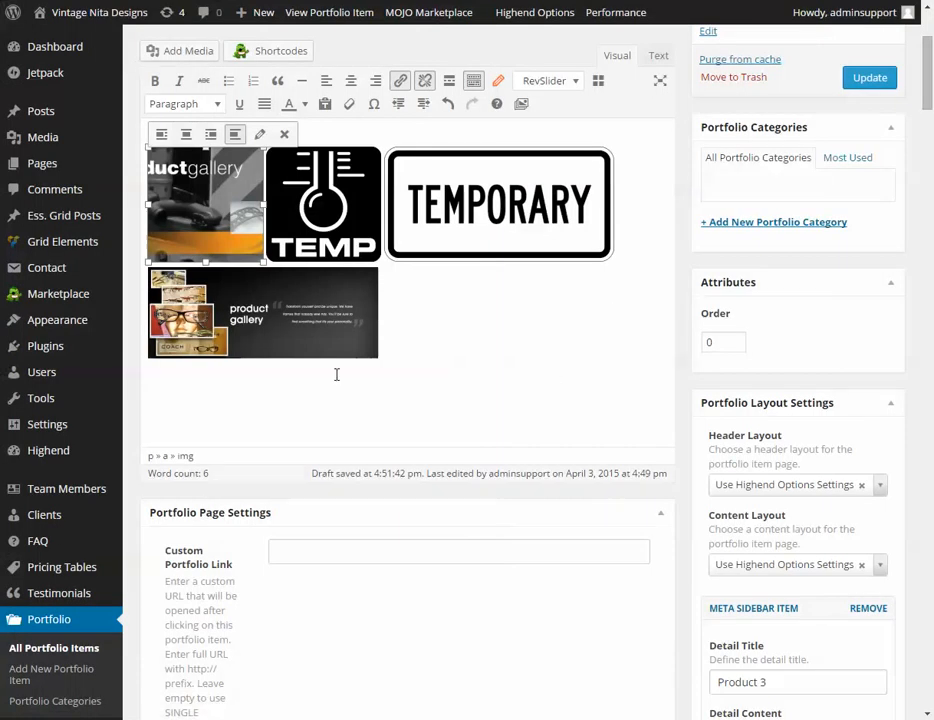
# Set the TEMPORARY sign picture's size to Thumbnail – 150 × 150
pyautogui.click(449, 200)
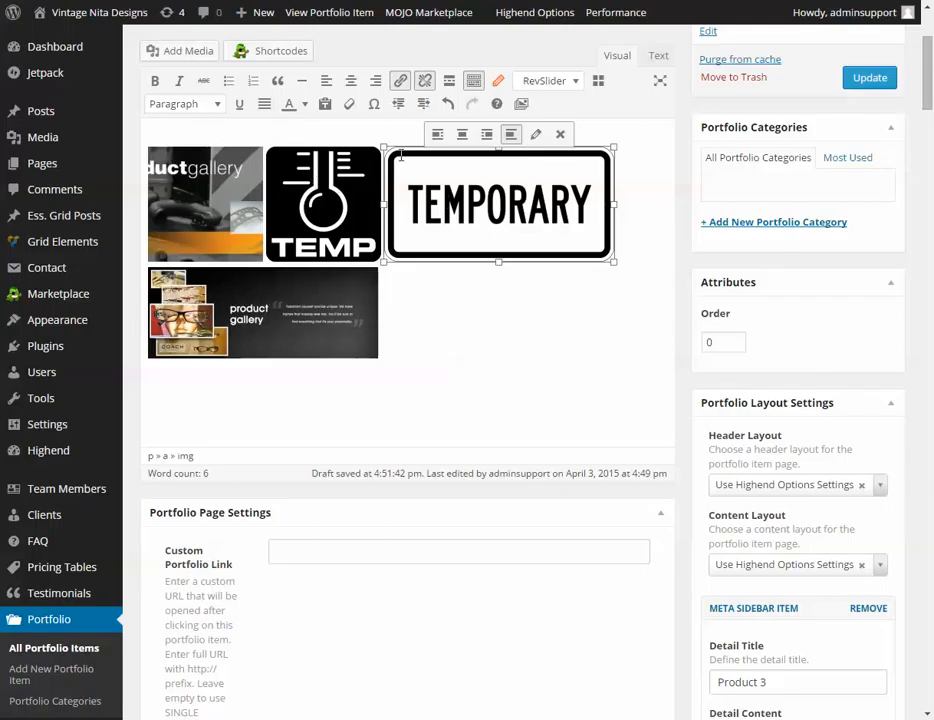
pyautogui.click(533, 136)
pyautogui.click(297, 254)
pyautogui.click(280, 261)
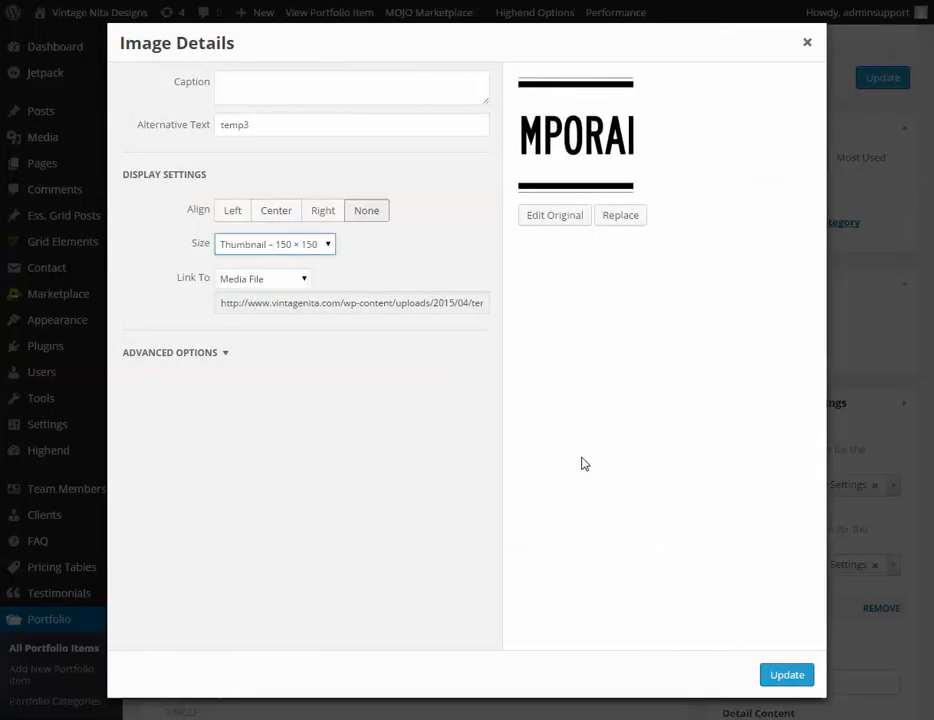
pyautogui.click(787, 675)
# Rearrange the description pictures so the wide product gallery banner comes first, followed by product gallery 1, TEMPORARY and the TEMP thermometer
pyautogui.scroll(1, 510, 394)
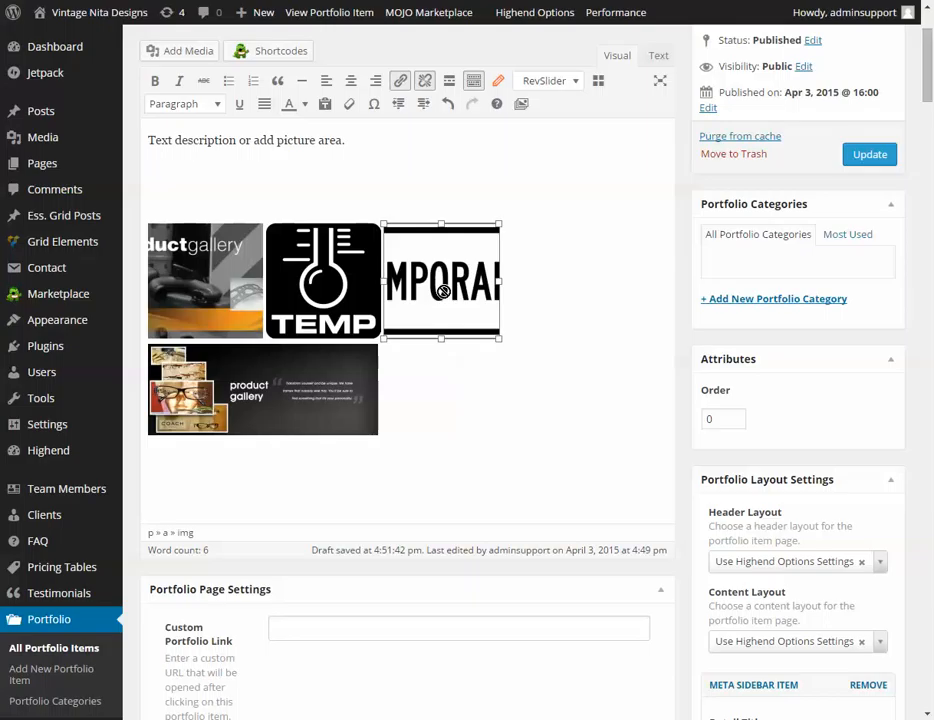
pyautogui.moveTo(443, 290); pyautogui.dragTo(346, 432)
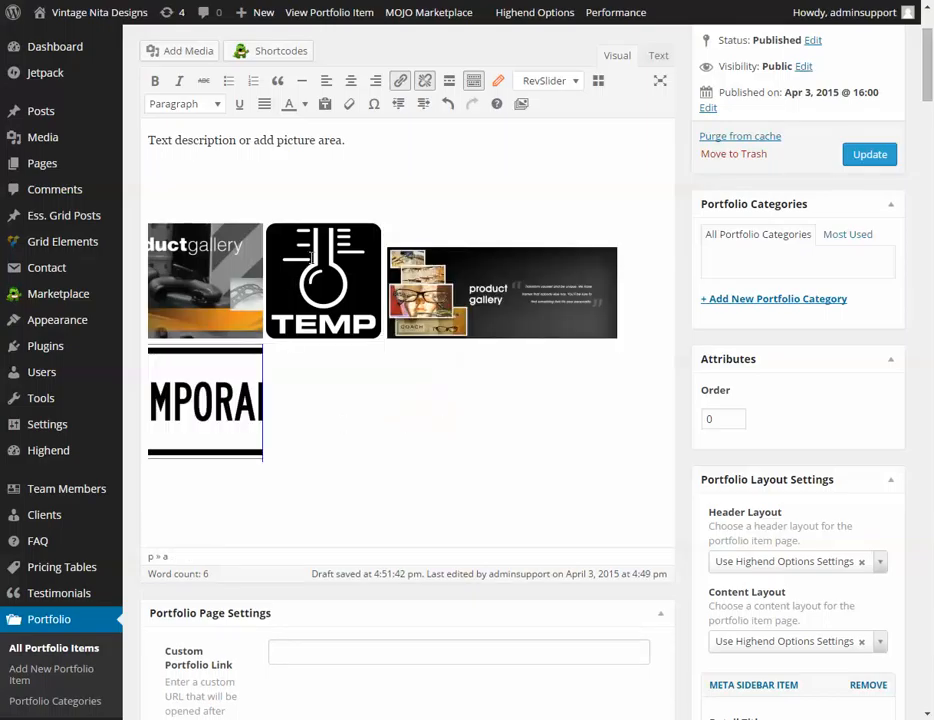
pyautogui.moveTo(311, 256); pyautogui.dragTo(366, 404)
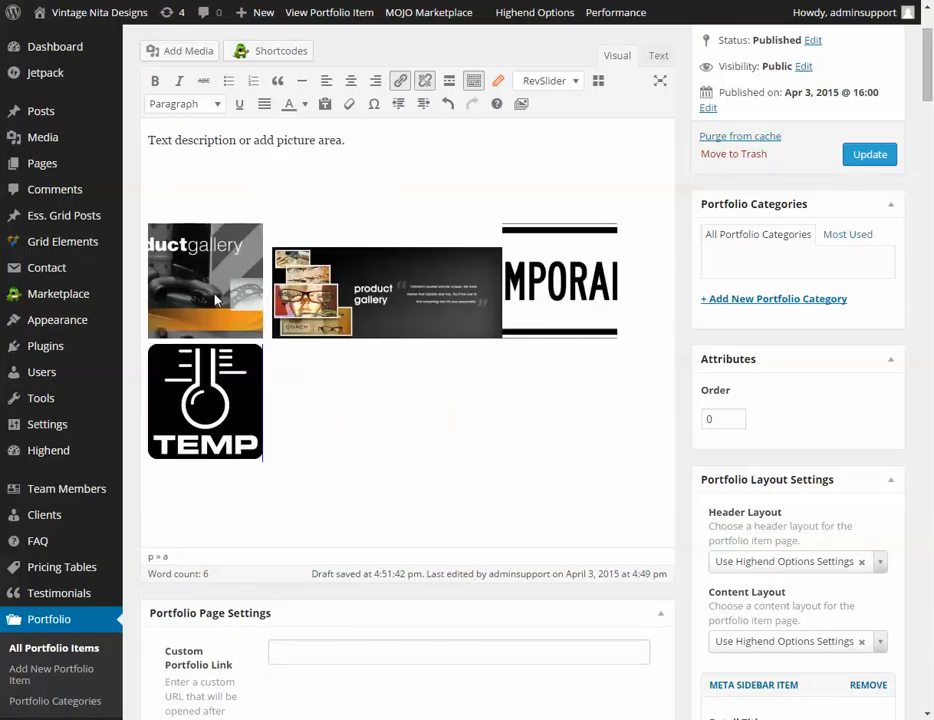
pyautogui.moveTo(215, 300); pyautogui.dragTo(316, 416)
# Delete all four inserted pictures from the description, starting with the TEMP thermometer, keeping only the text line
pyautogui.click(220, 400)
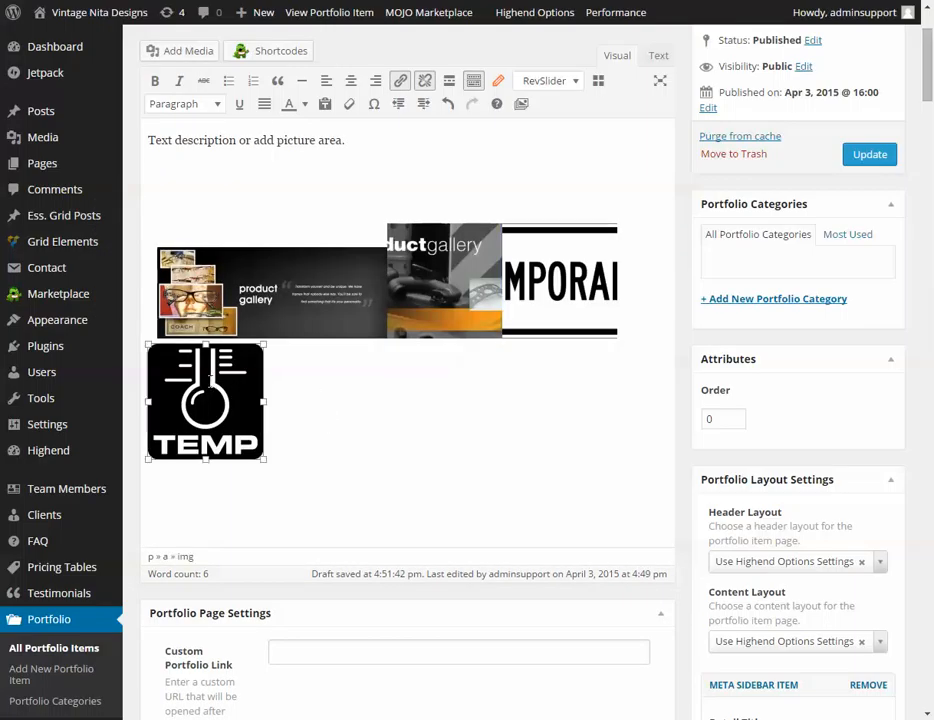
pyautogui.click(285, 325)
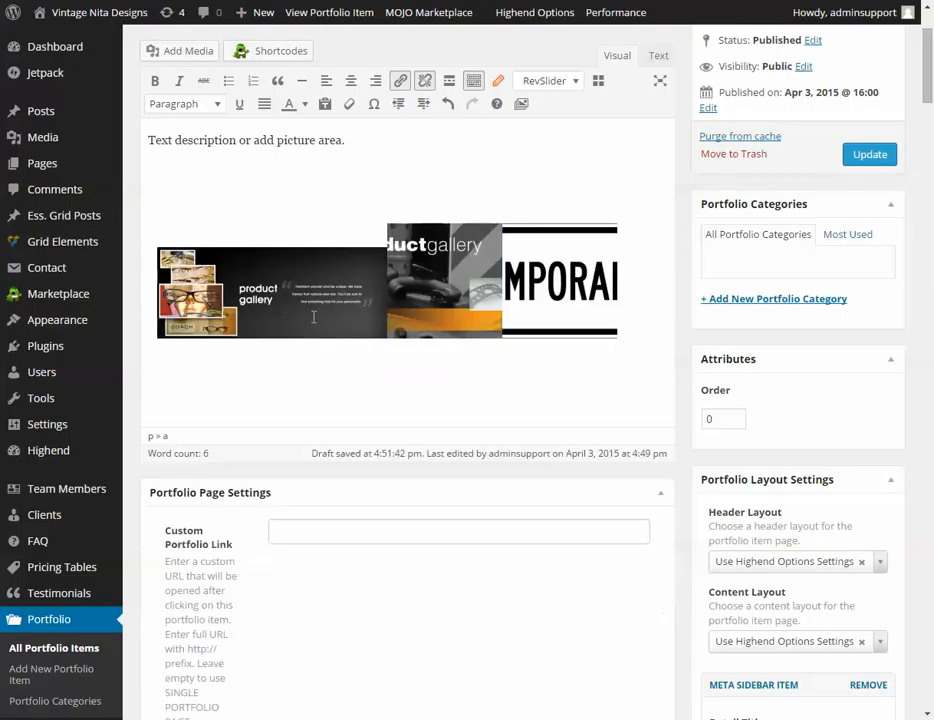
pyautogui.click(320, 305)
pyautogui.click(343, 226)
pyautogui.click(218, 285)
pyautogui.click(285, 203)
pyautogui.click(218, 285)
pyautogui.click(285, 203)
# Create a new gallery from temp22.png and the TEMP thermometer and TEMPORARY images beside it in the second row of the media library
pyautogui.scroll(2, 421, 298)
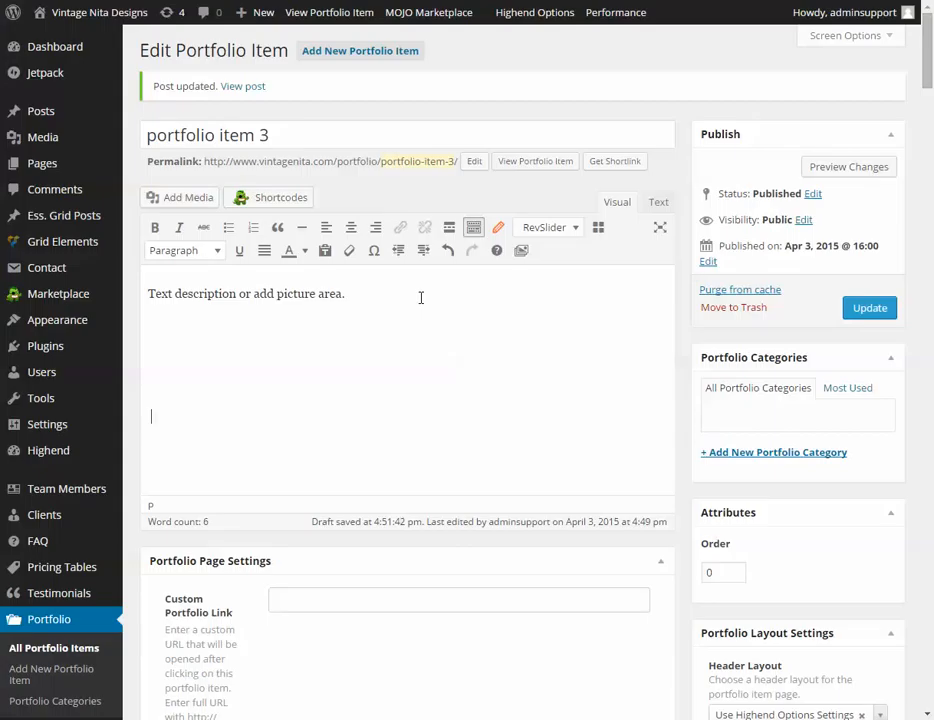
pyautogui.click(180, 202)
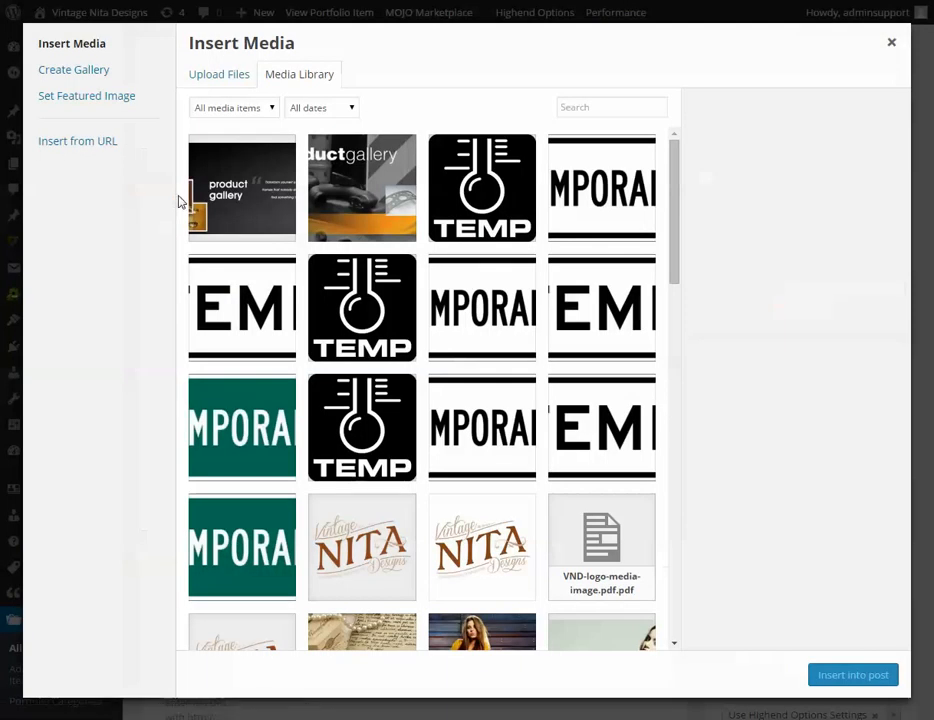
pyautogui.click(73, 72)
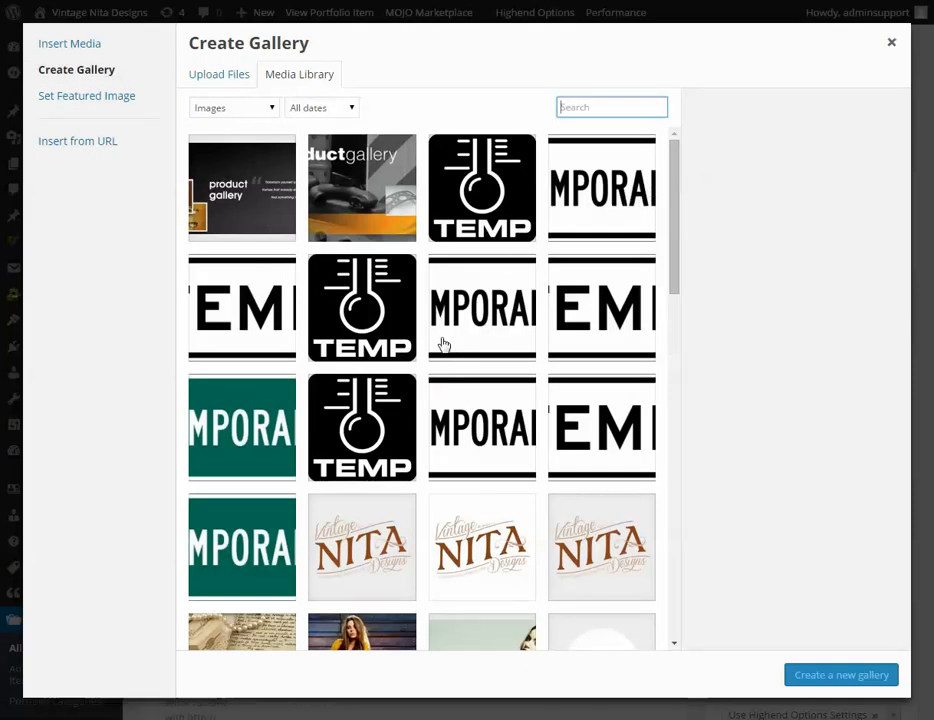
pyautogui.click(270, 310)
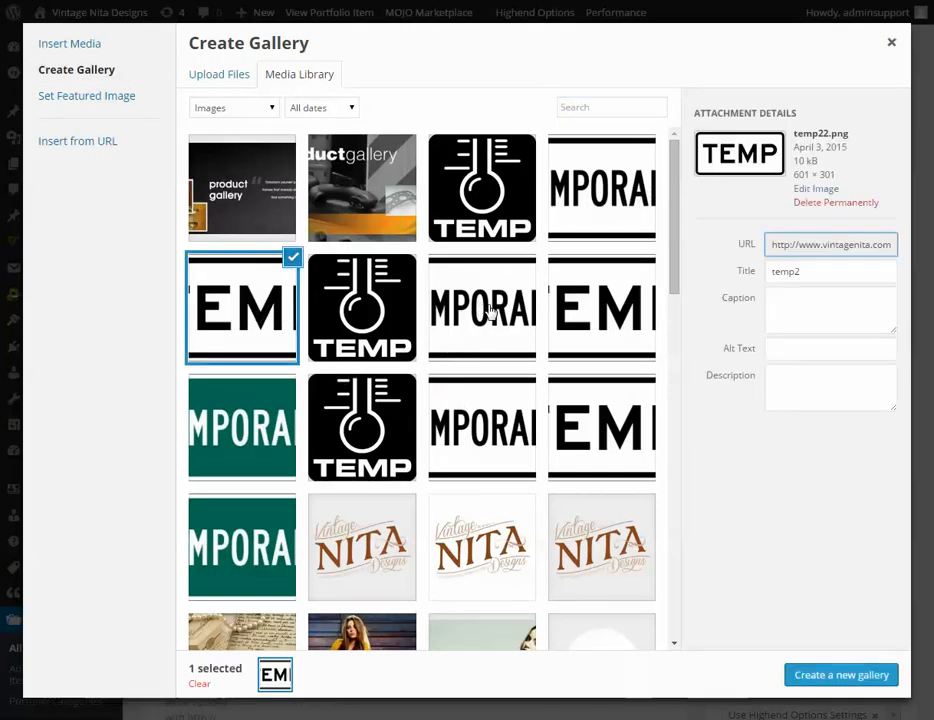
pyautogui.click(362, 307)
pyautogui.click(505, 310)
pyautogui.click(830, 673)
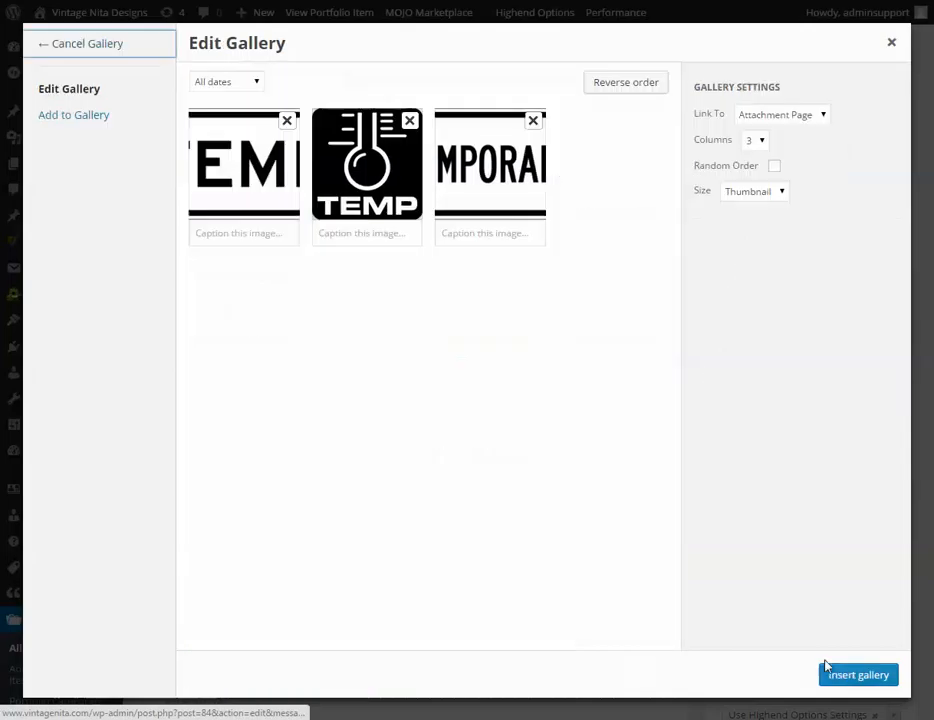
# Keep the gallery's image size at Thumbnail and insert the gallery into the description
pyautogui.click(747, 196)
pyautogui.click(748, 198)
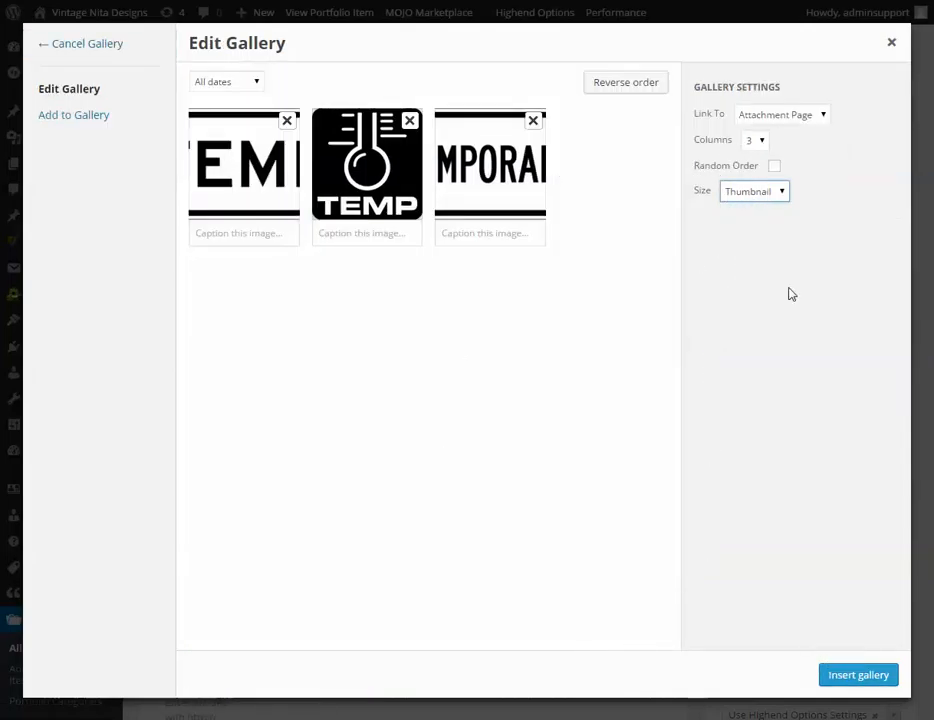
pyautogui.click(857, 676)
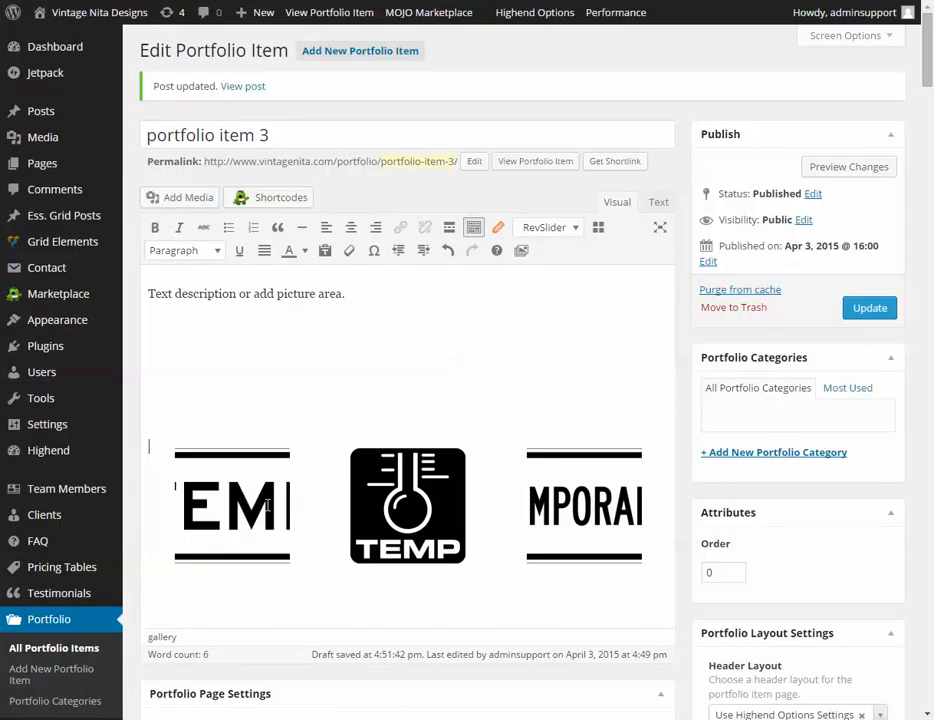
# Reorder the inserted gallery to TEMPORARY sign, thermometer, TEMP sign, and update portfolio item 3 with it
pyautogui.scroll(-1, 200, 365)
pyautogui.click(243, 425)
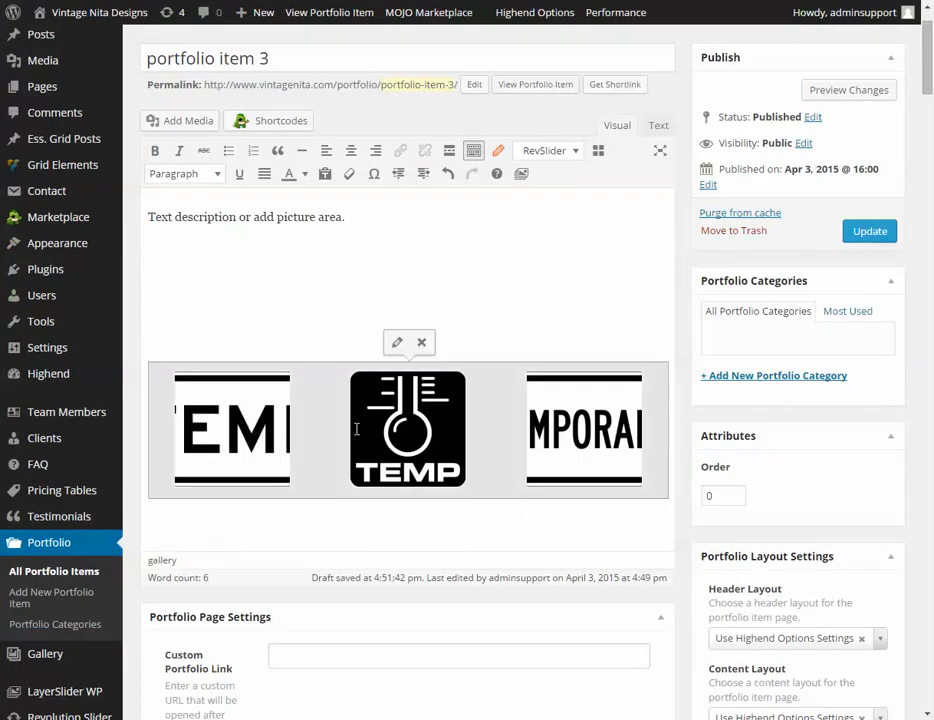
pyautogui.click(397, 344)
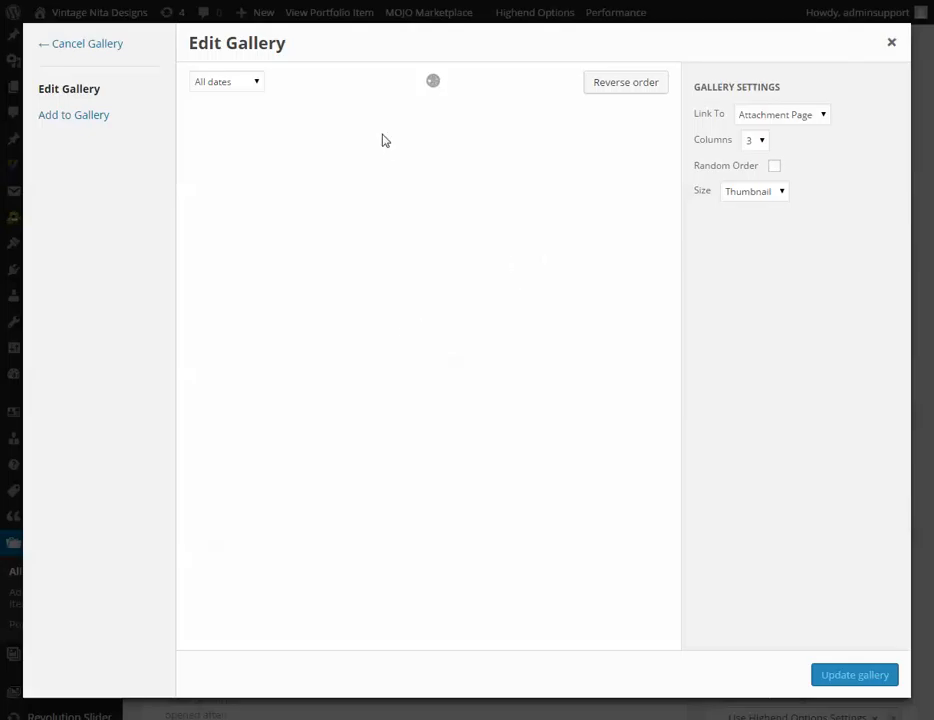
pyautogui.moveTo(240, 156); pyautogui.dragTo(348, 163)
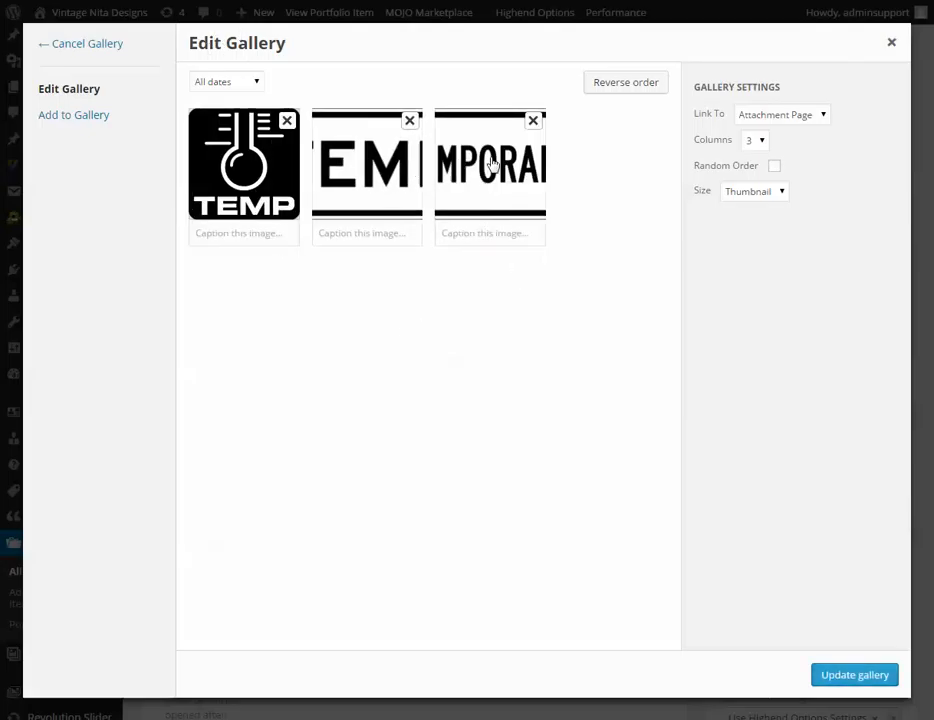
pyautogui.moveTo(492, 163); pyautogui.dragTo(275, 163)
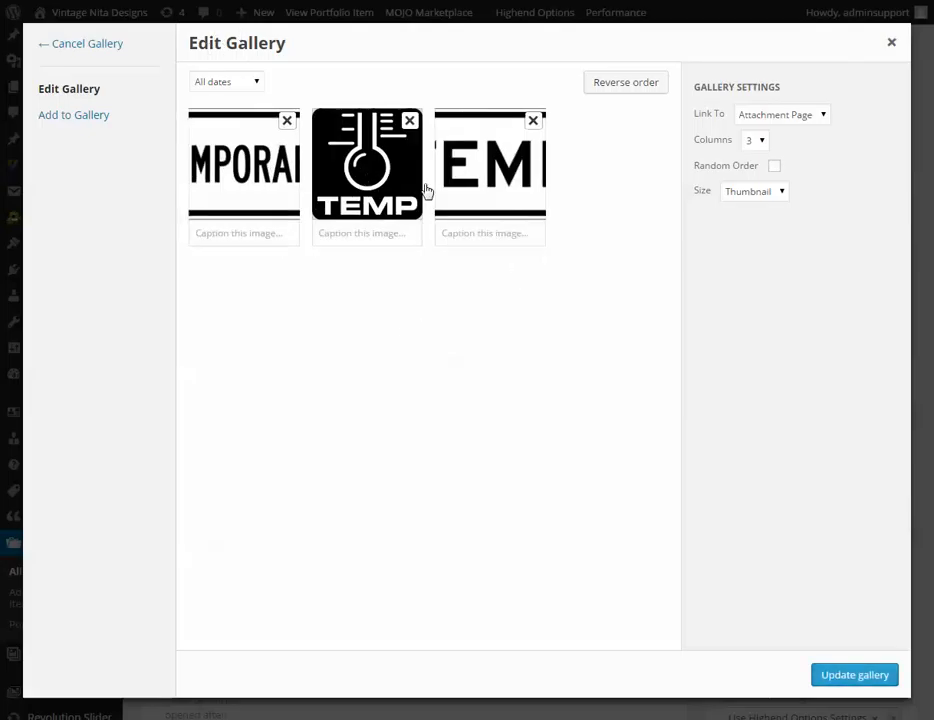
pyautogui.click(850, 676)
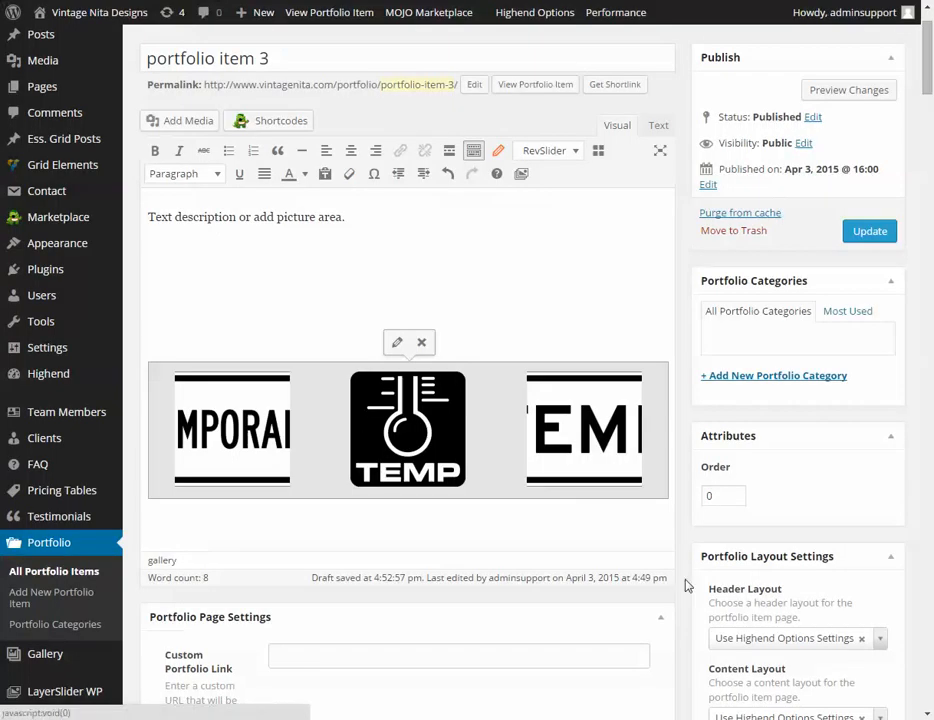
pyautogui.click(620, 244)
pyautogui.click(852, 236)
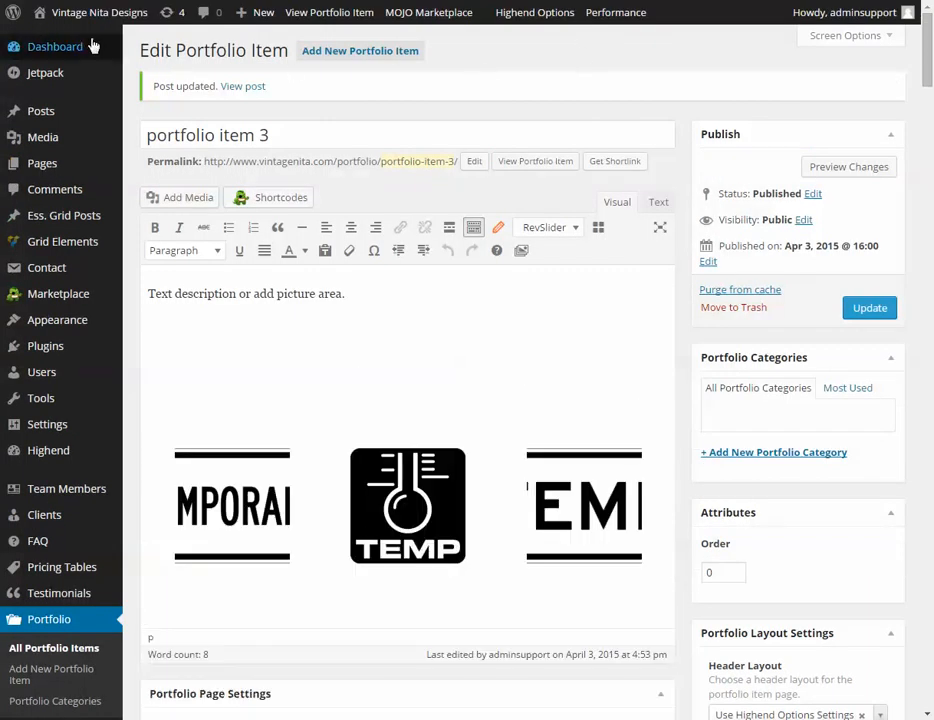
# Visit the live site and open the page of portfolio item 3 from the portfolio list
pyautogui.moveTo(60, 12)
pyautogui.click(56, 41)
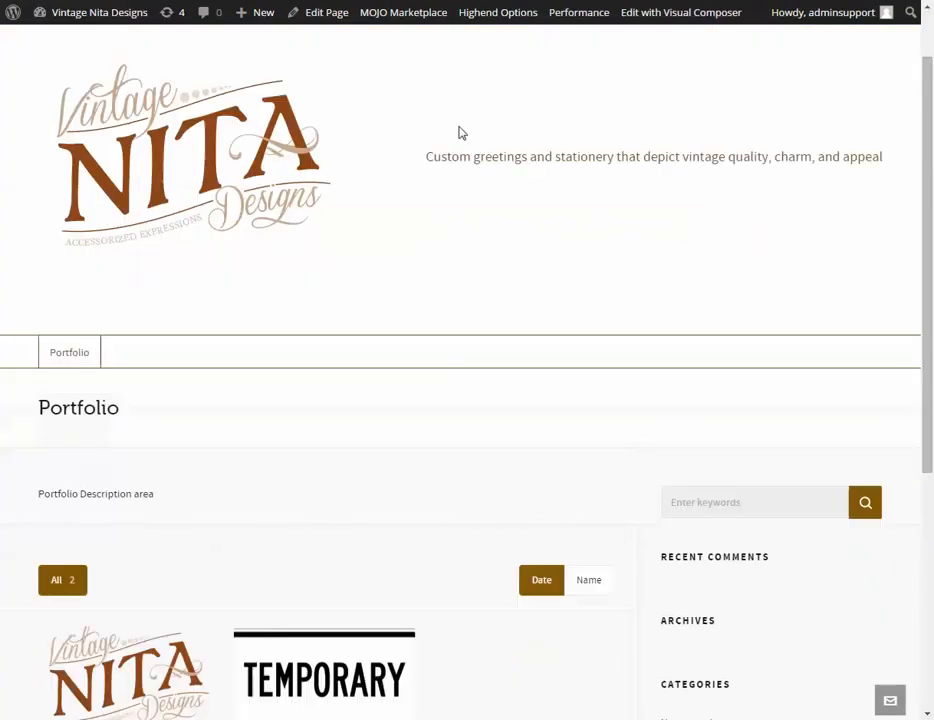
pyautogui.scroll(-3, 475, 130)
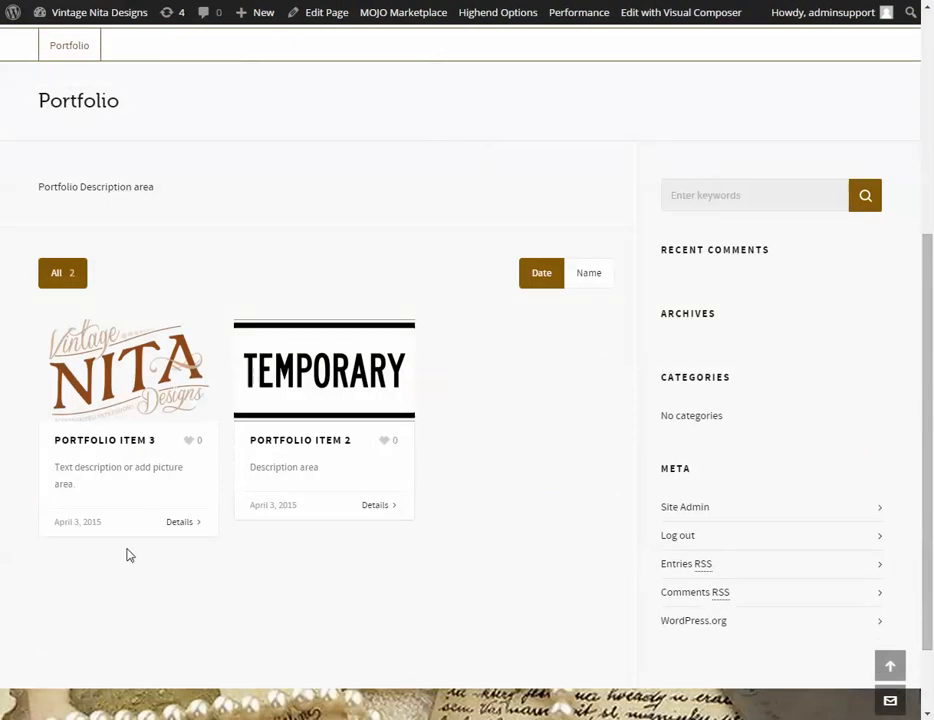
pyautogui.click(76, 403)
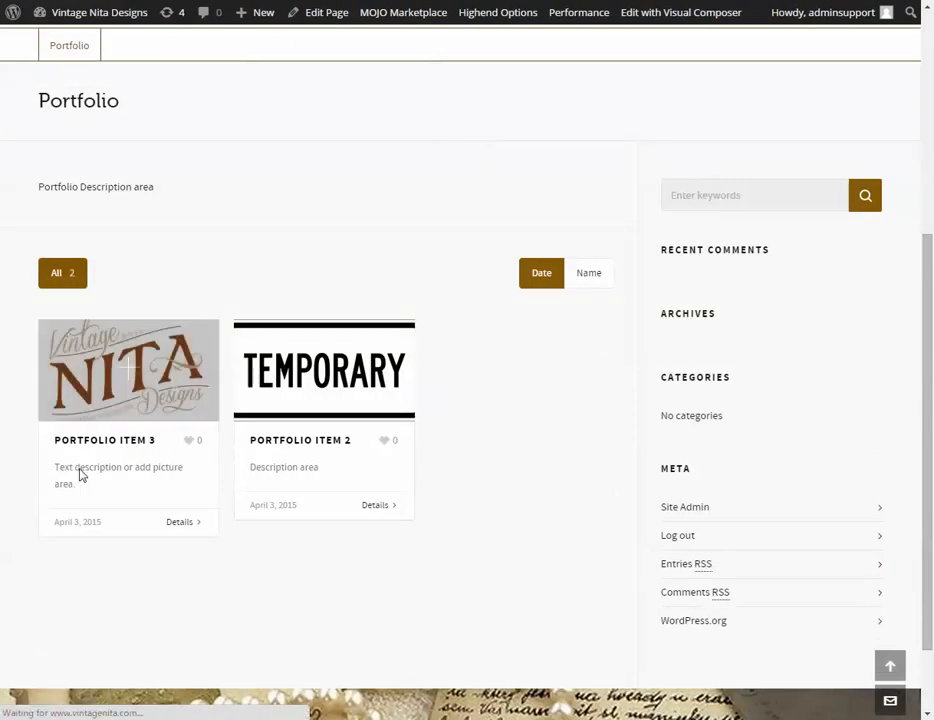
pyautogui.click(88, 442)
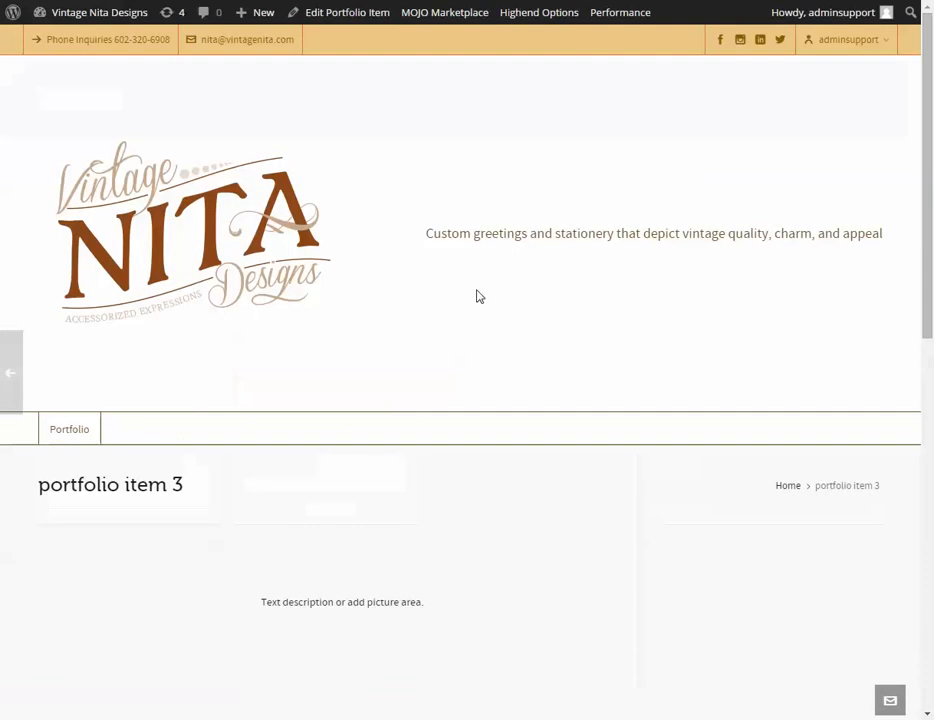
# Check the gallery on portfolio item 3's live page by opening the first image enlarged and closing it
pyautogui.scroll(-4, 475, 296)
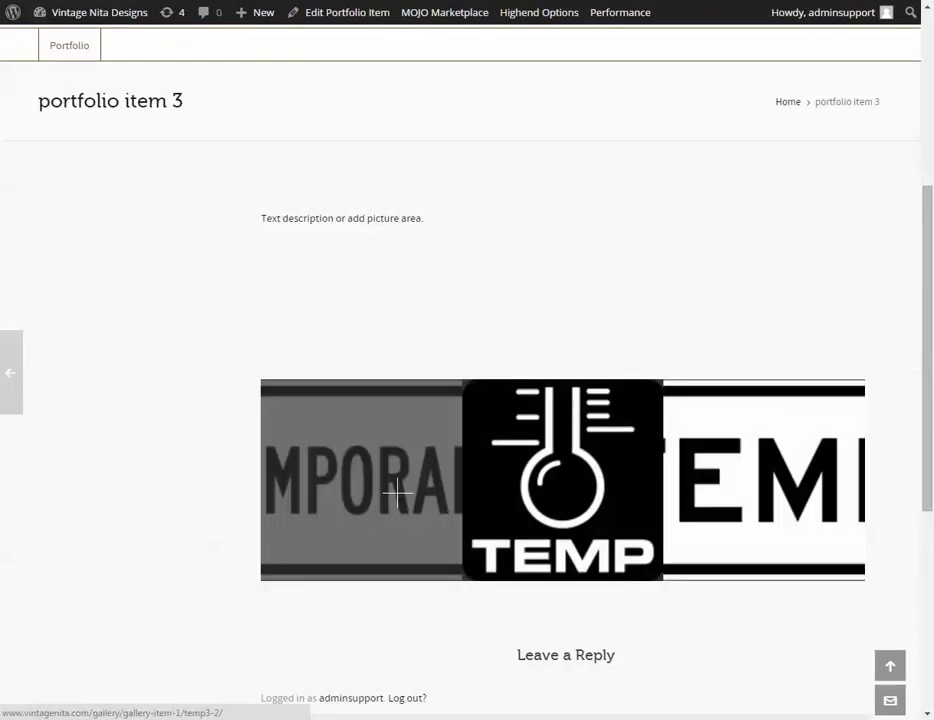
pyautogui.click(397, 493)
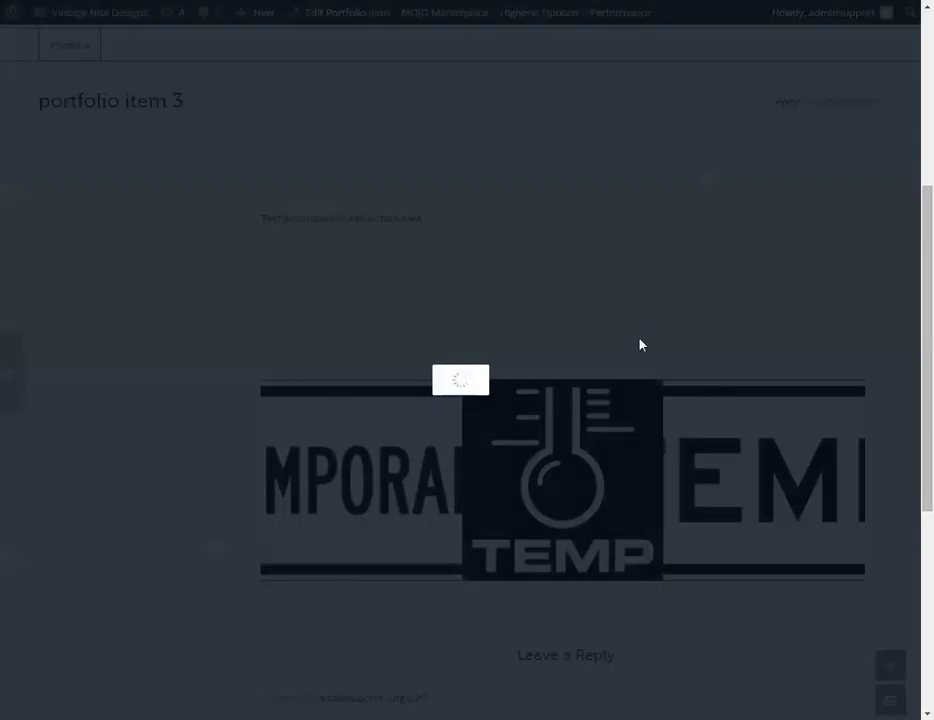
pyautogui.click(560, 76)
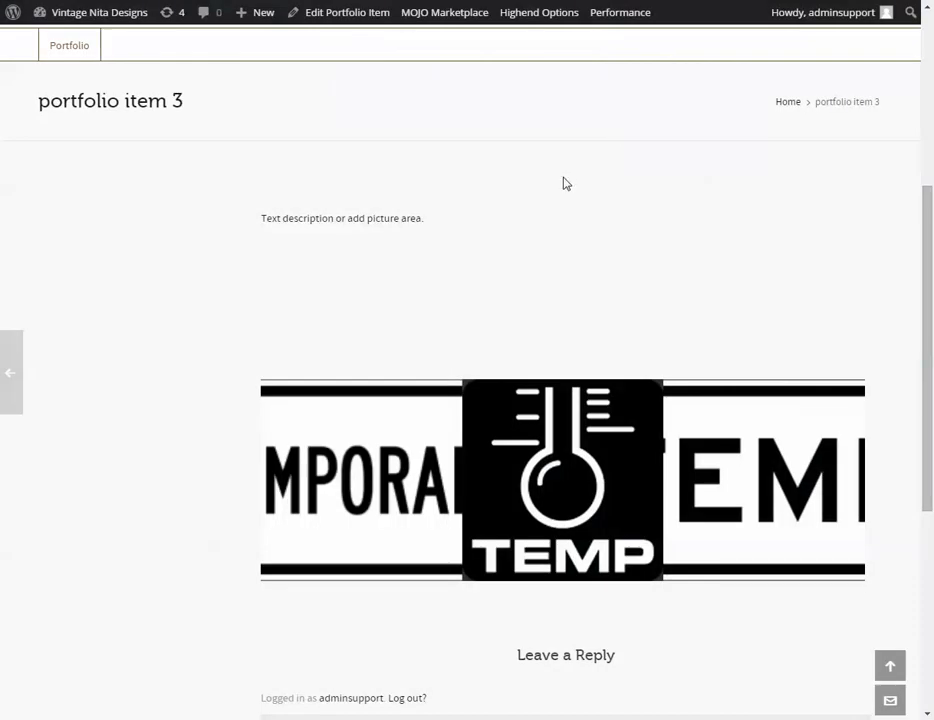
pyautogui.scroll(-1, 375, 412)
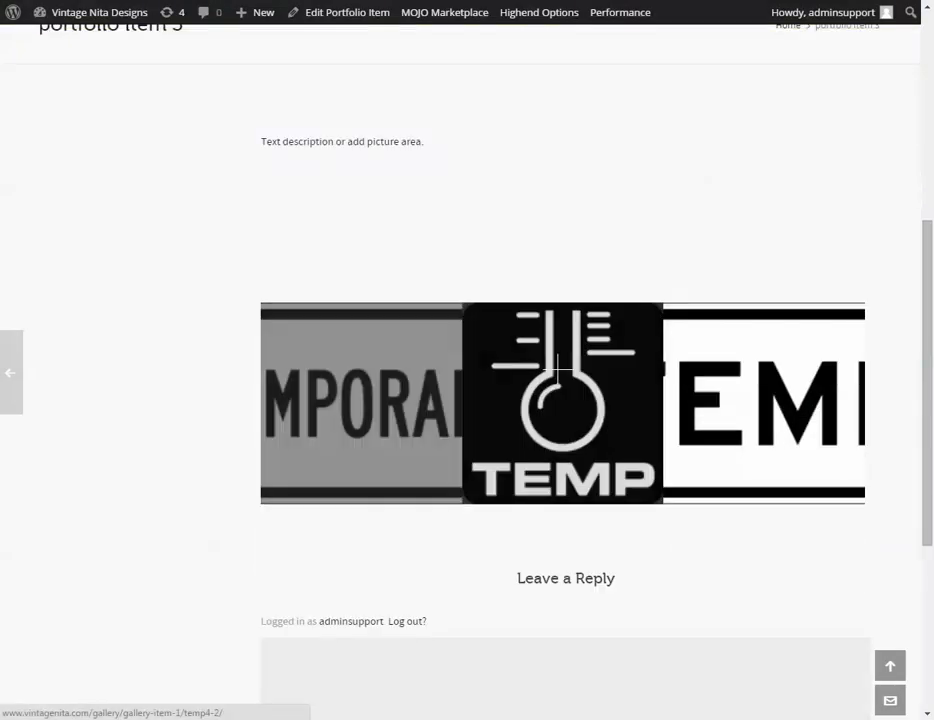
pyautogui.scroll(2, 703, 393)
pyautogui.scroll(1, 703, 393)
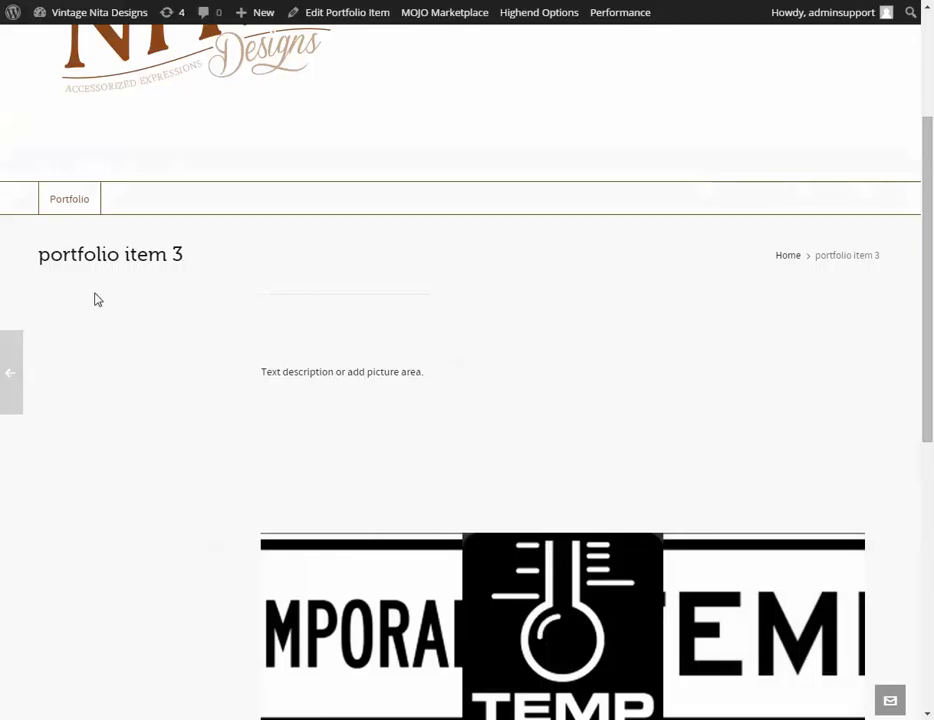
# Open portfolio item 2 from the portfolio list, view its white TEMPORARY sign full size and return to the item's page
pyautogui.click(64, 203)
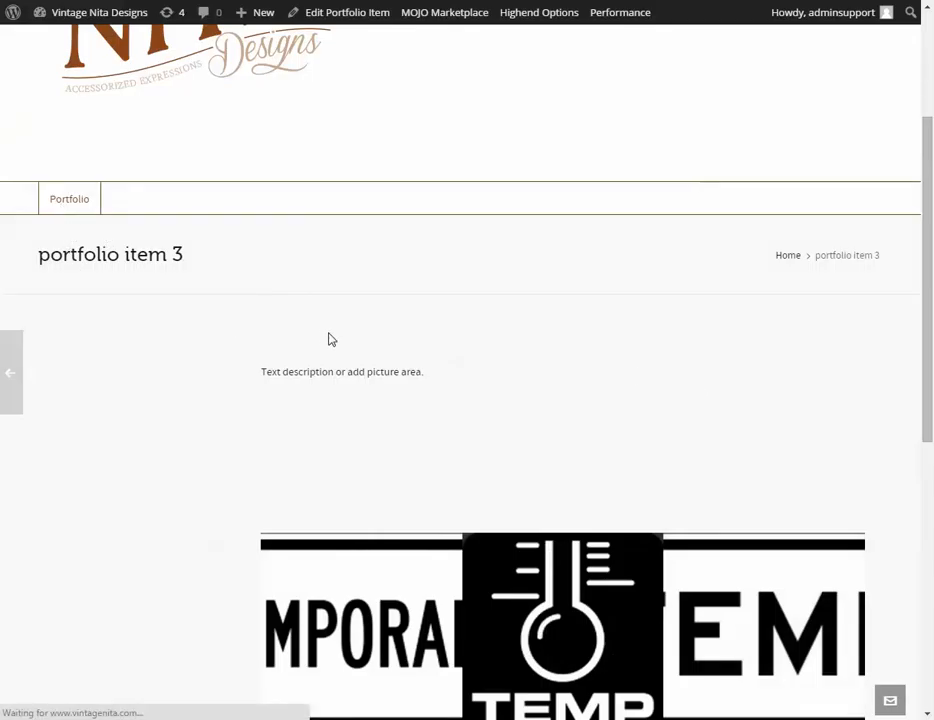
pyautogui.scroll(-3, 300, 420)
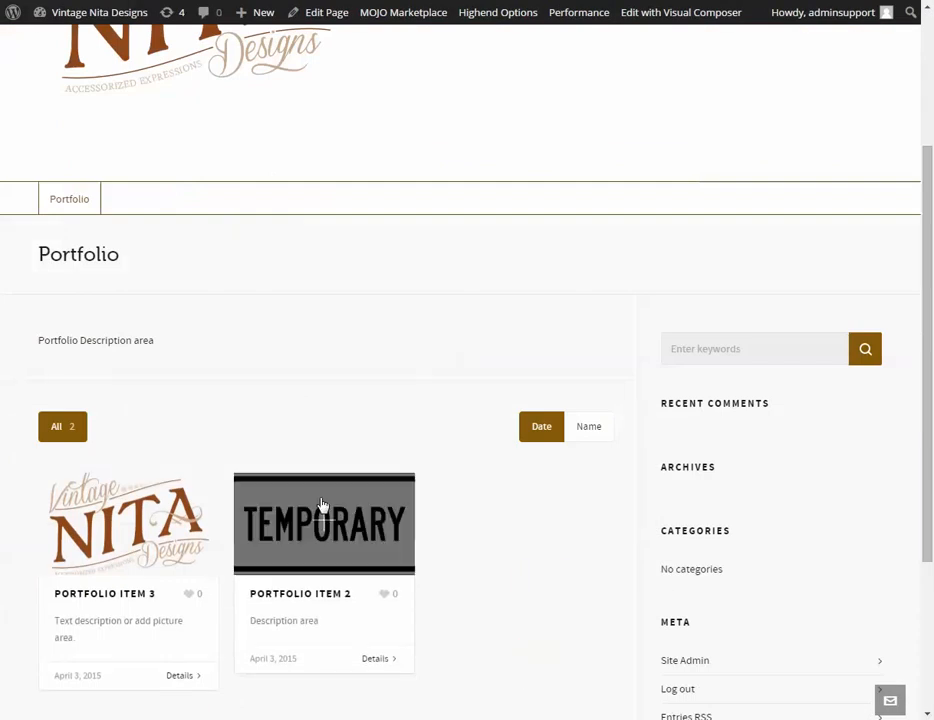
pyautogui.click(331, 500)
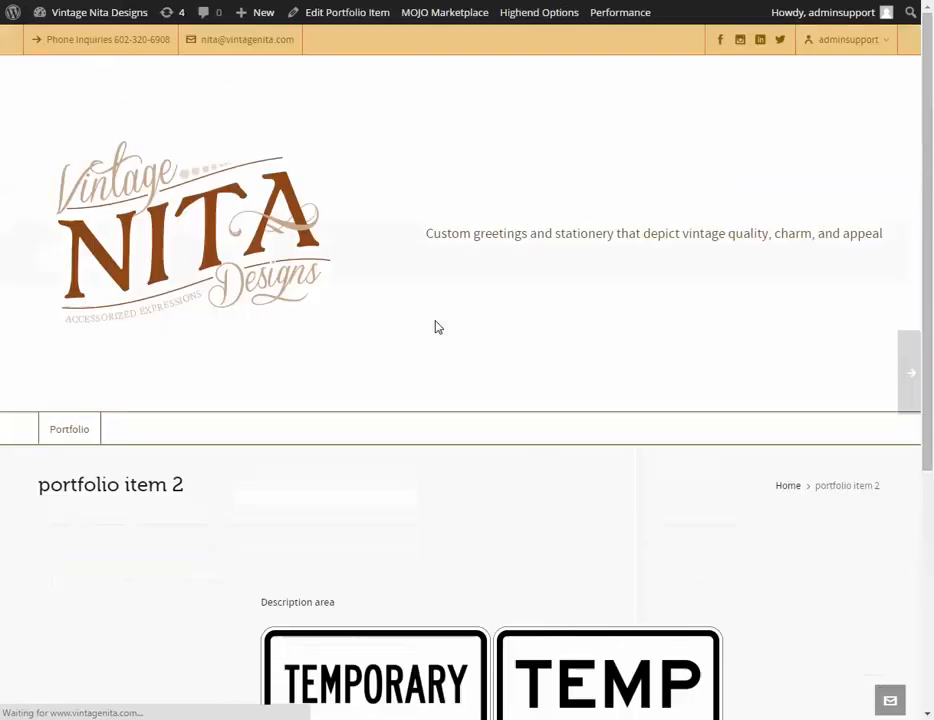
pyautogui.scroll(-5, 401, 339)
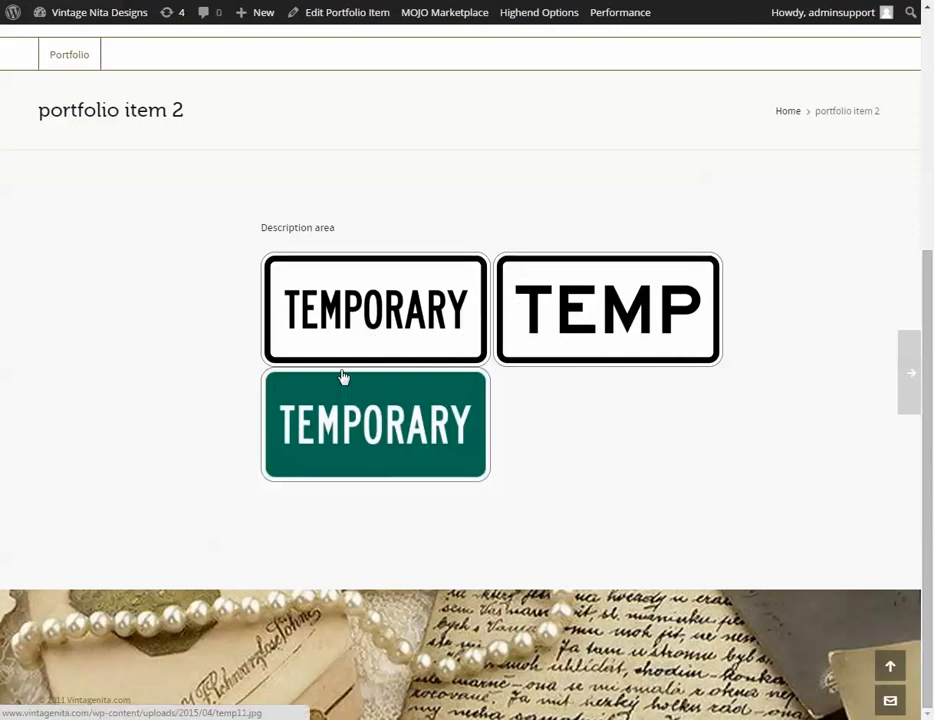
pyautogui.scroll(2, 266, 350)
pyautogui.click(347, 463)
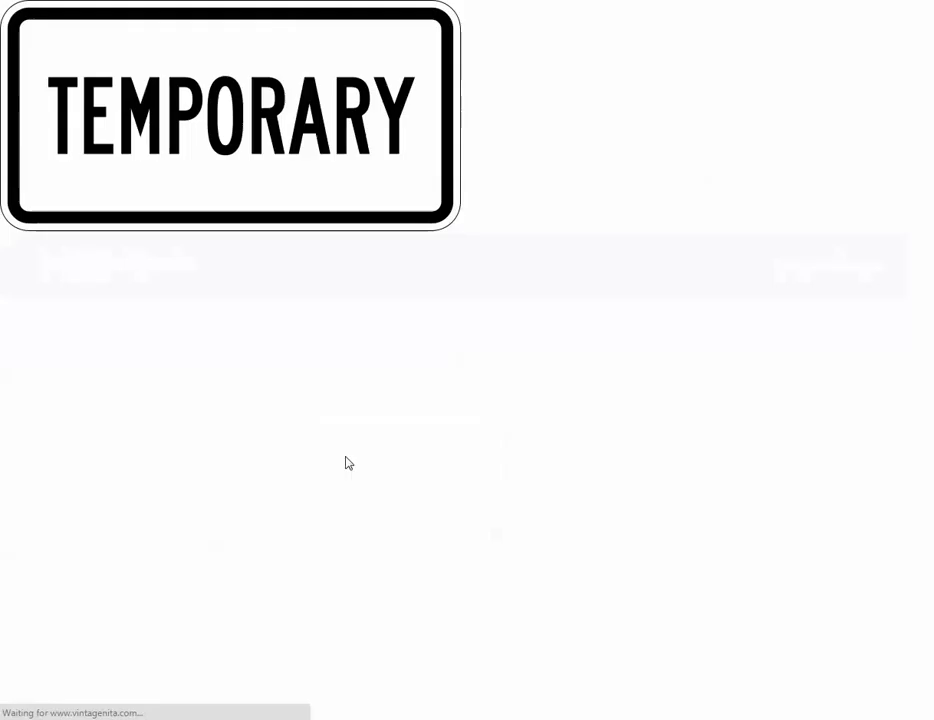
pyautogui.hotkey('alt', 'Left')
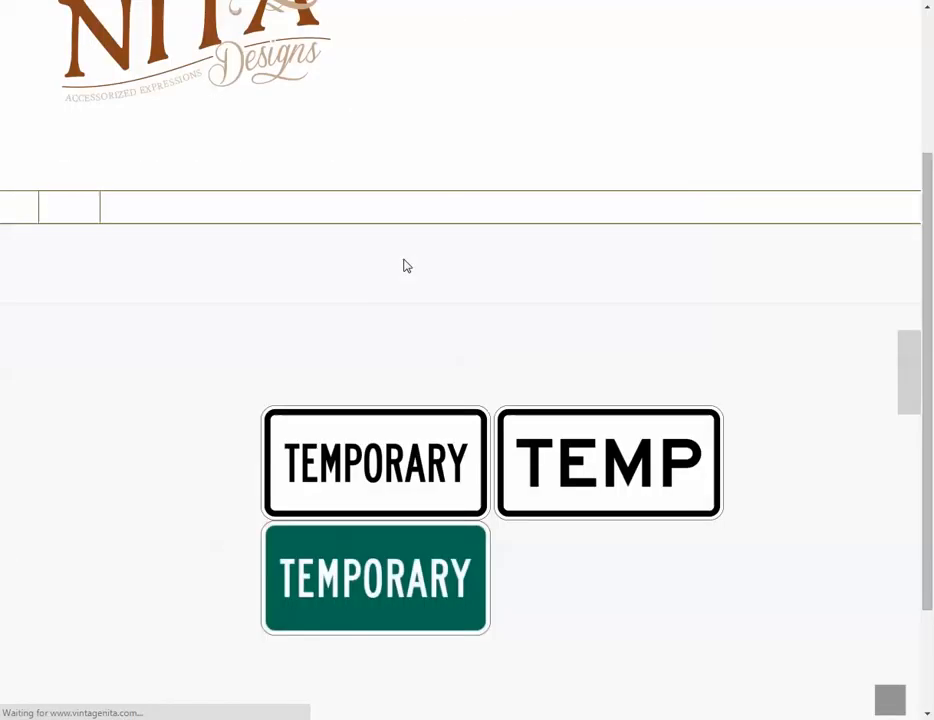
pyautogui.scroll(2, 504, 250)
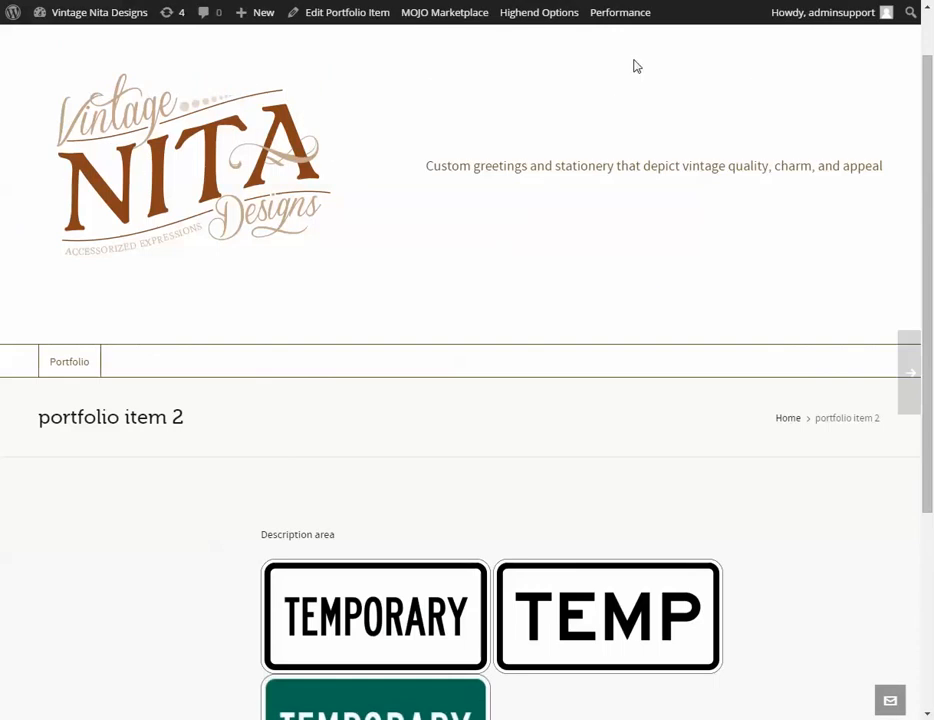
pyautogui.scroll(1, 261, 110)
pyautogui.scroll(-2, 150, 420)
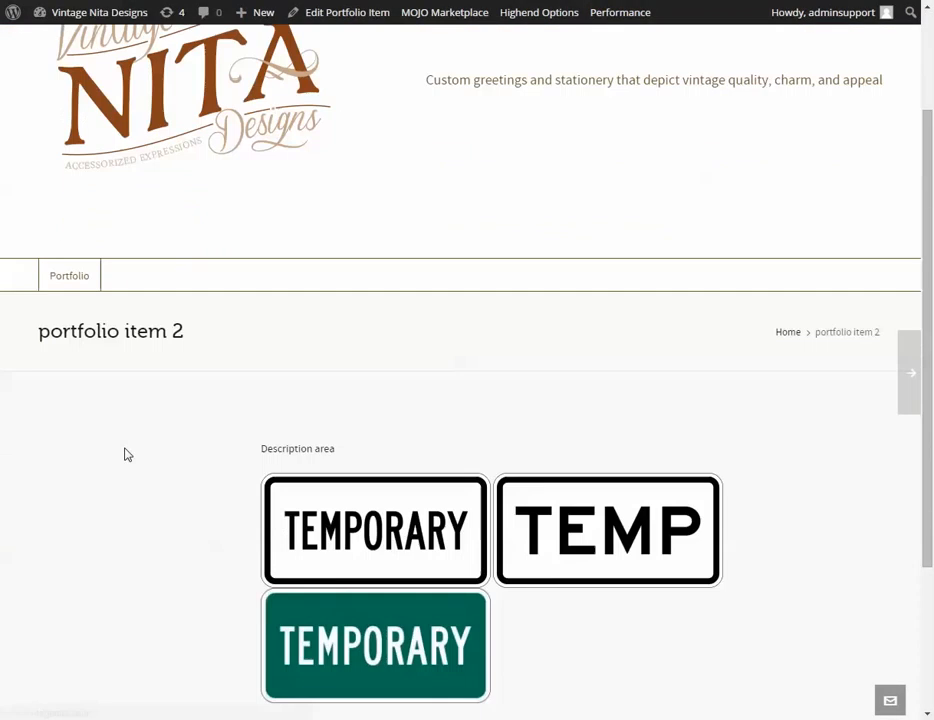
# Return to the live Portfolio page and look over its item listing
pyautogui.click(70, 276)
pyautogui.scroll(-5, 200, 360)
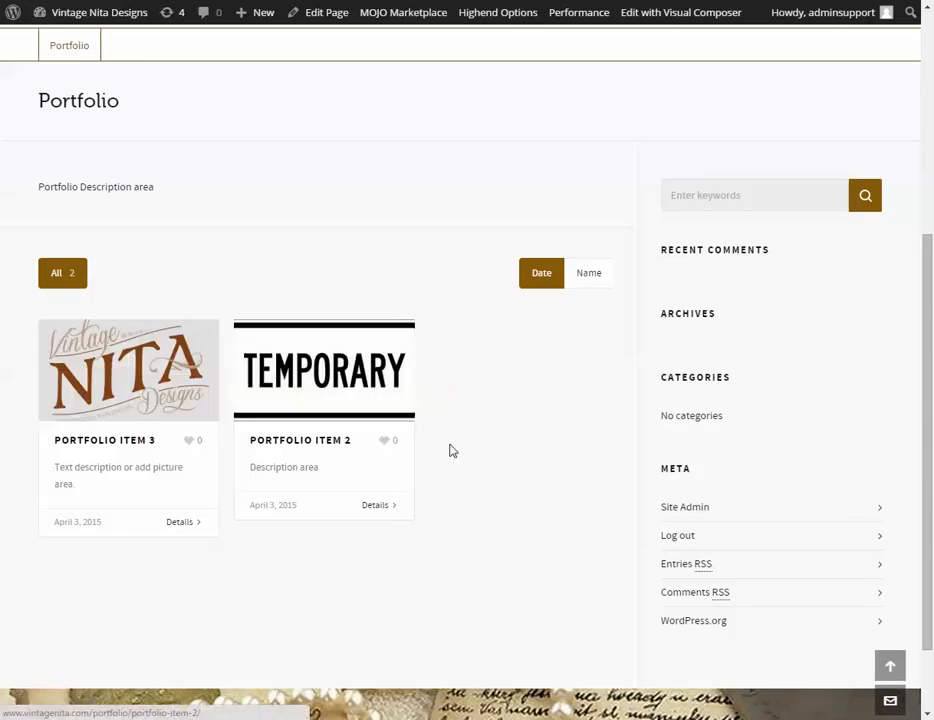
pyautogui.scroll(3, 292, 328)
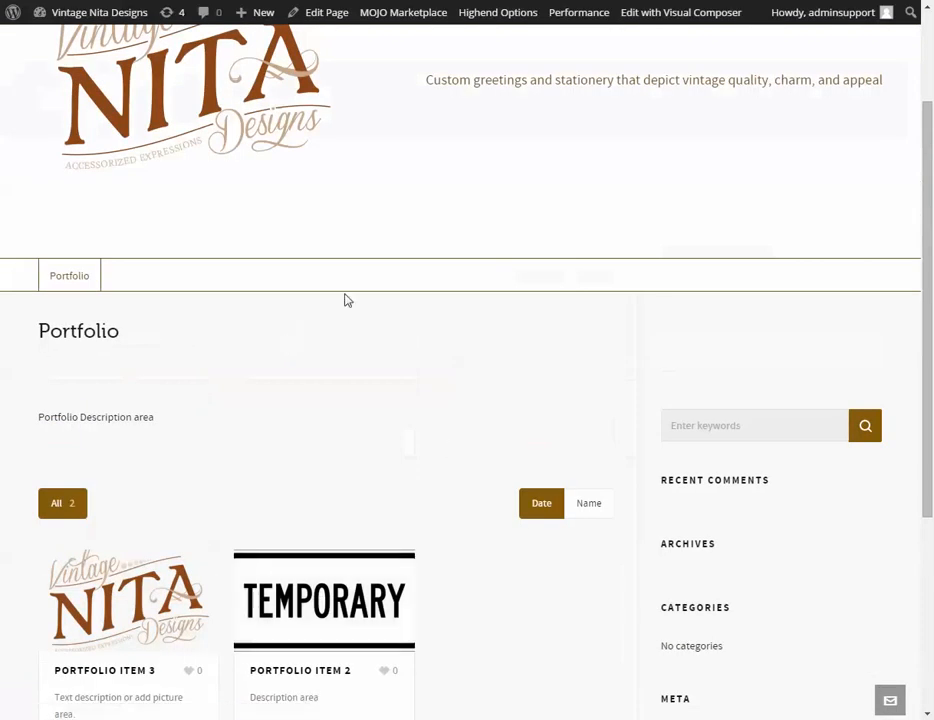
# Go to the site's dashboard and add a new page titled "About Us"
pyautogui.moveTo(68, 14)
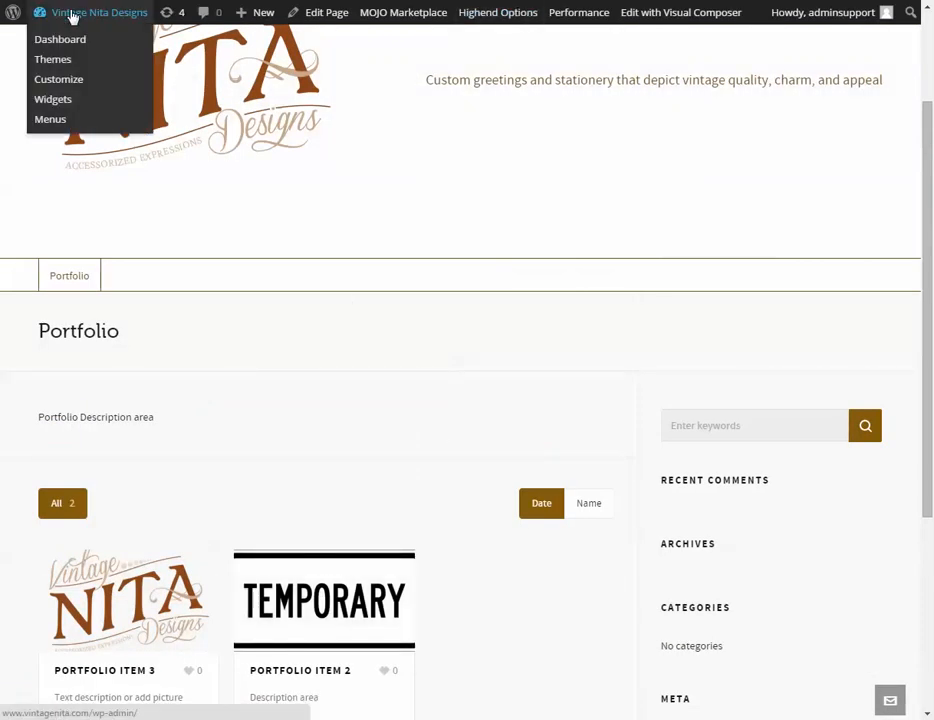
pyautogui.click(58, 41)
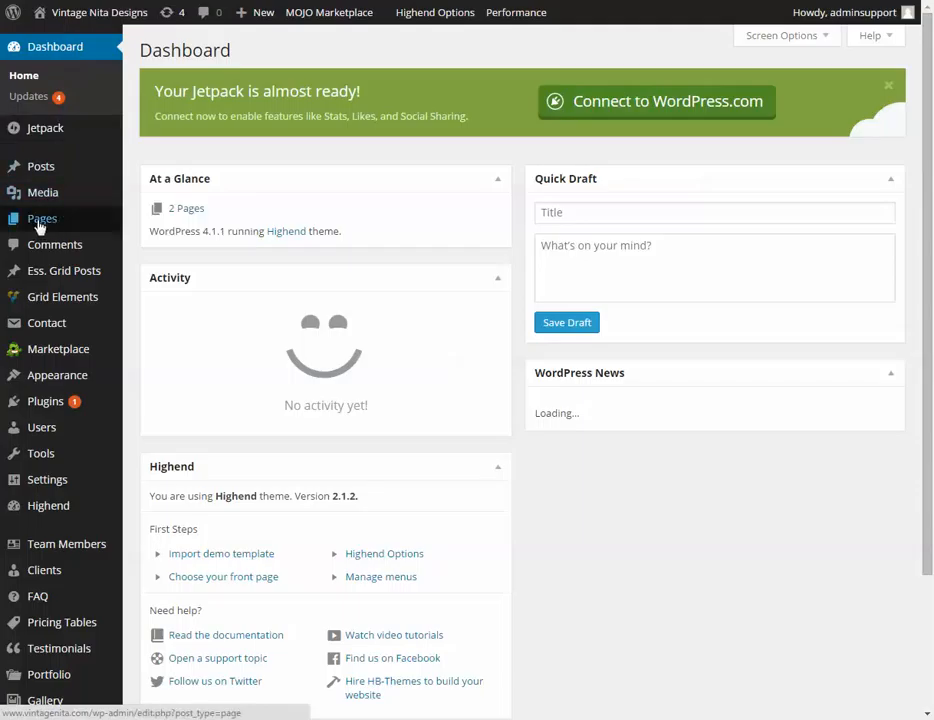
pyautogui.moveTo(40, 226)
pyautogui.click(154, 243)
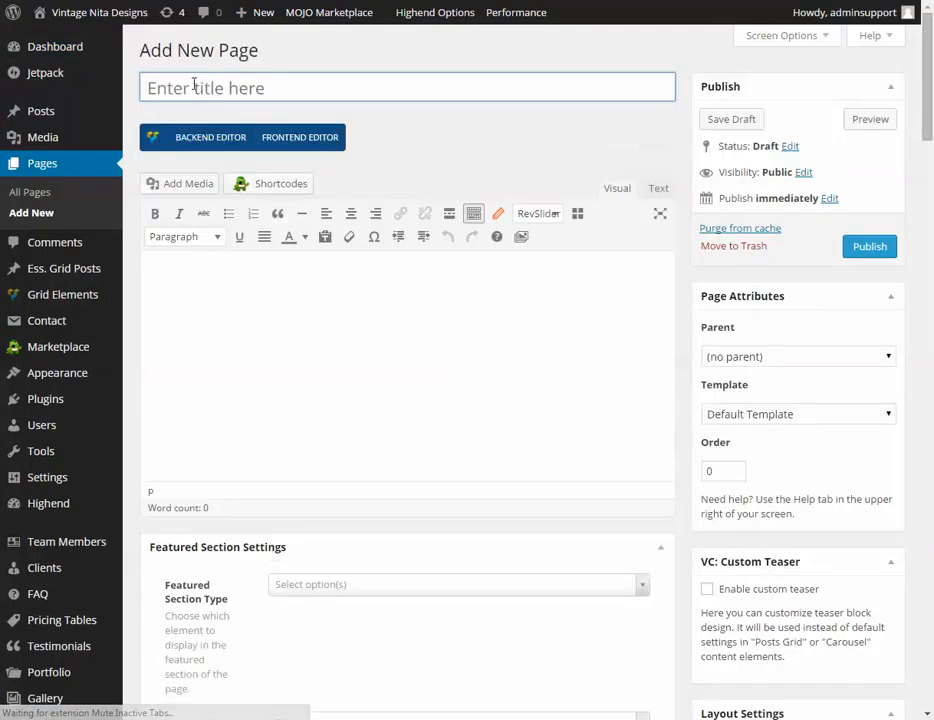
pyautogui.click(194, 84)
pyautogui.write('About Us')
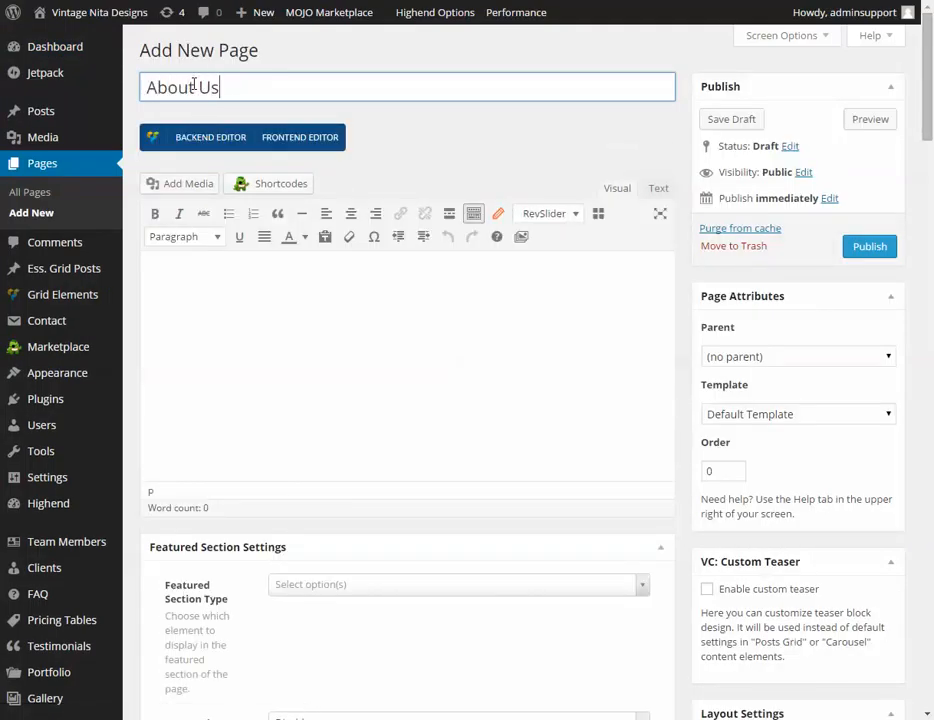
# Enter "Content area. Pictures, descriptions. etc." as the About Us page's body text
pyautogui.click(219, 275)
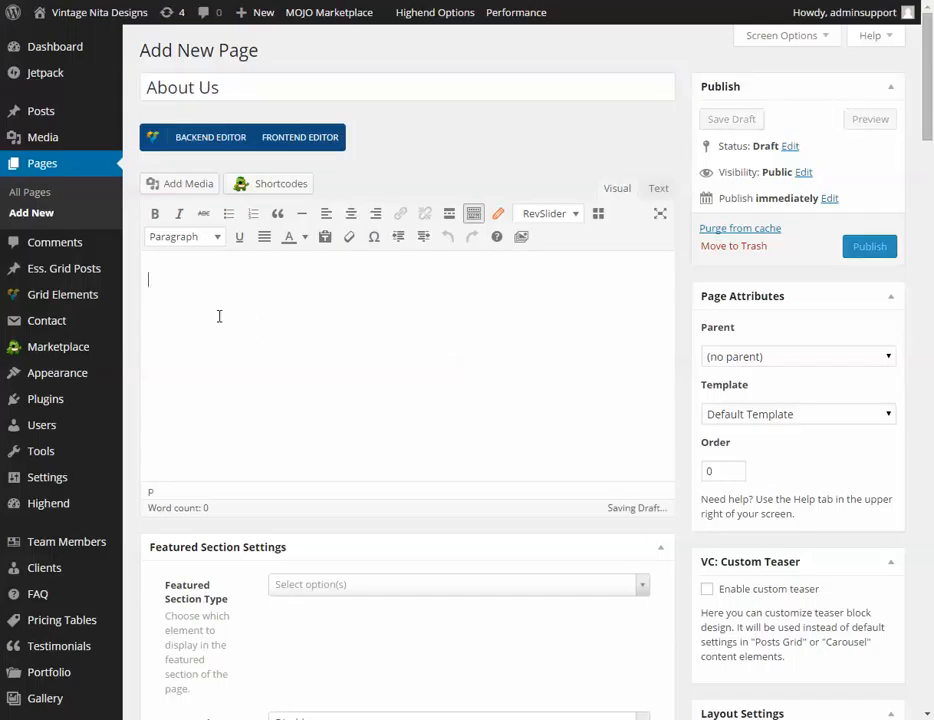
pyautogui.write('Conten')
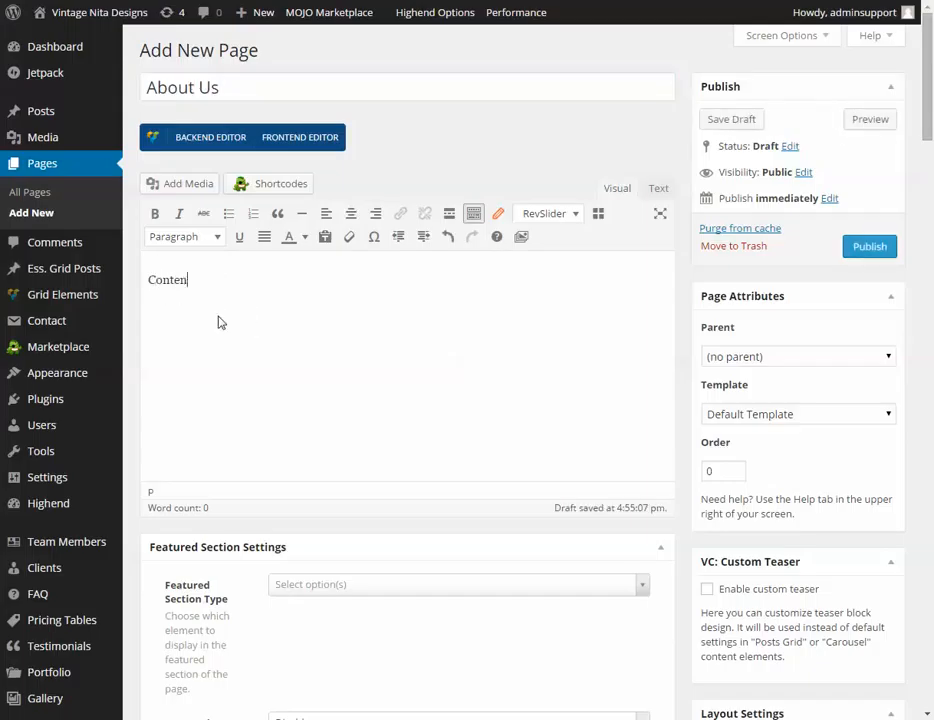
pyautogui.write('t area.  Pictures, descriptions.  etc.')
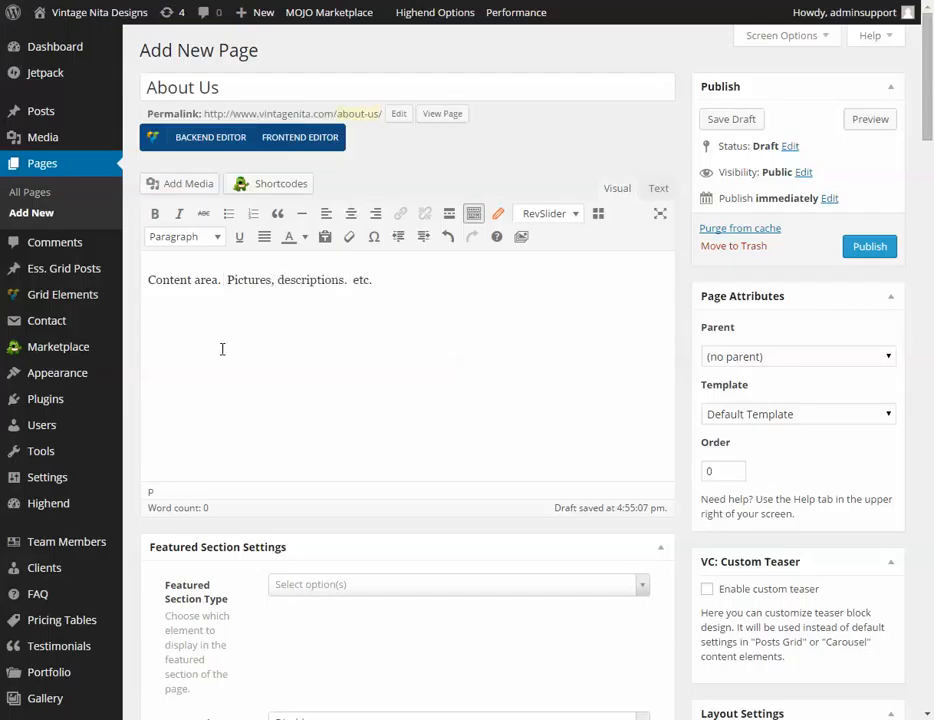
# Try bold formatting on the word "Content" in the page text and remove it again
pyautogui.doubleClick(165, 281)
pyautogui.click(156, 215)
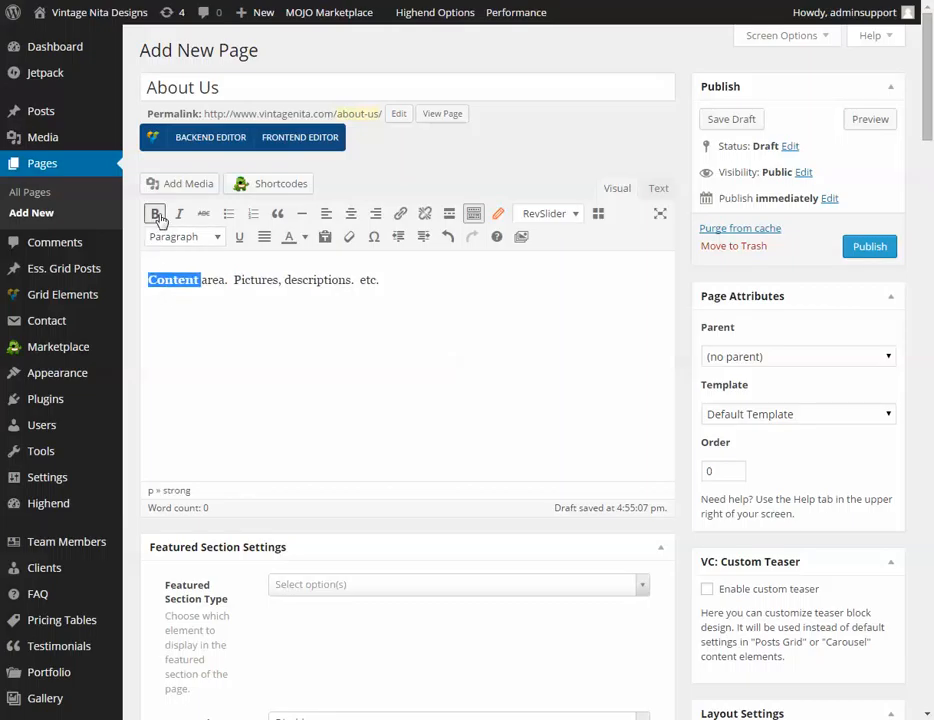
pyautogui.click(156, 215)
pyautogui.click(190, 333)
# Look over the new page's featured section settings and the Insert Media dialog without inserting anything
pyautogui.scroll(-3, 323, 371)
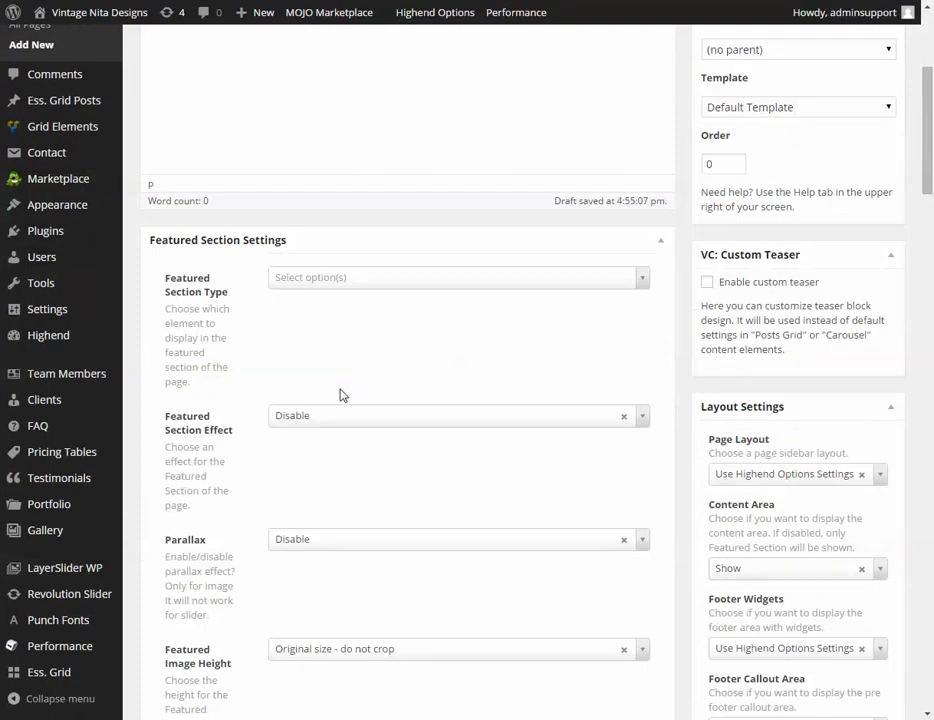
pyautogui.scroll(3, 438, 355)
pyautogui.click(166, 188)
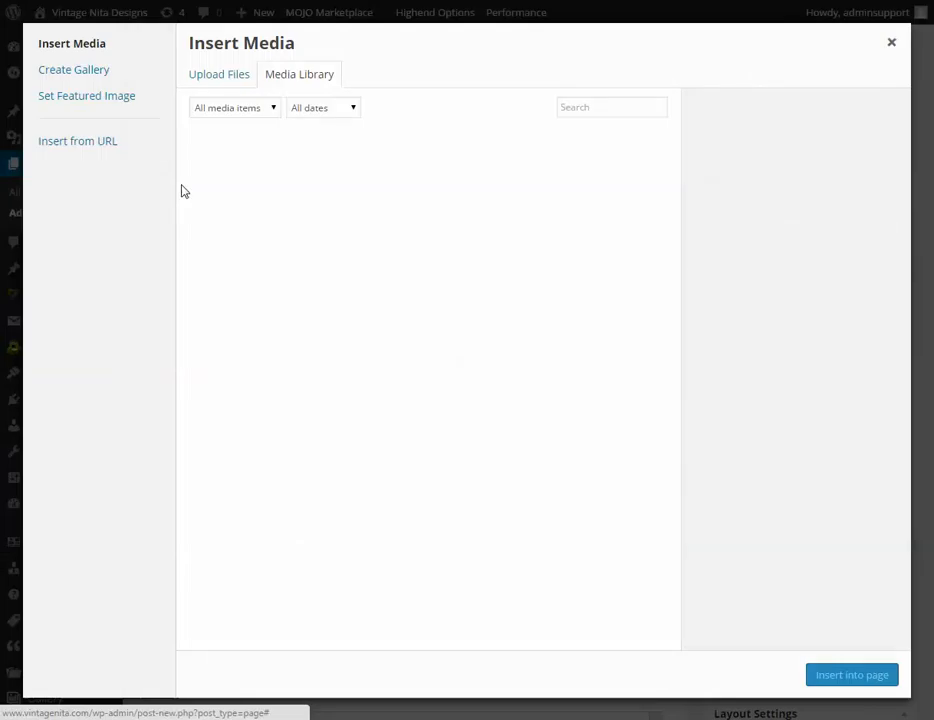
pyautogui.click(891, 42)
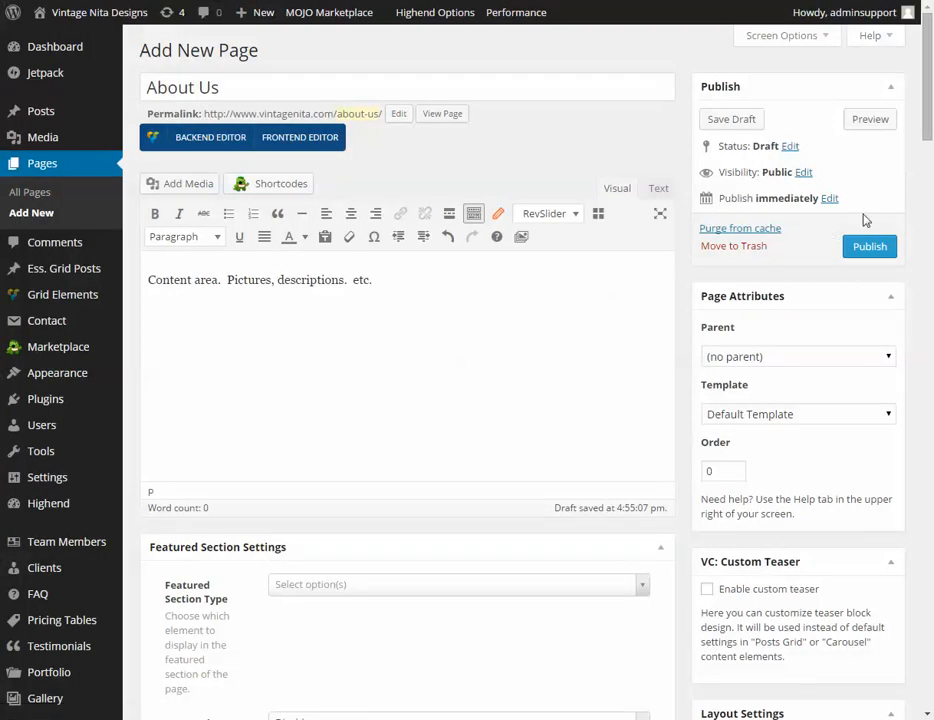
# Publish the About Us page and reload the live Portfolio page to check the site's navigation
pyautogui.click(877, 252)
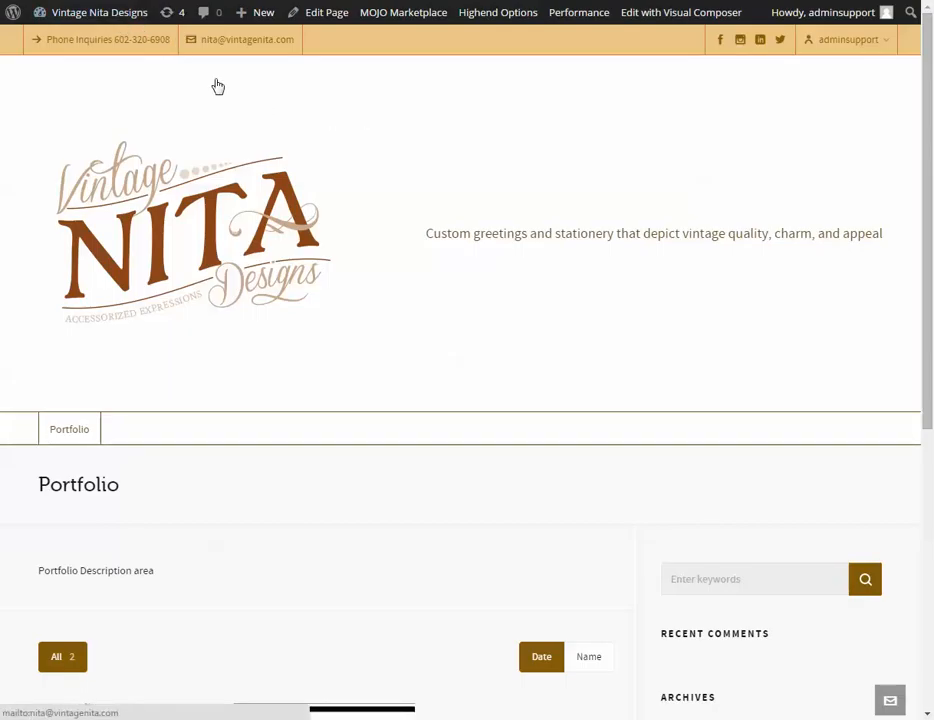
pyautogui.scroll(-1, 420, 132)
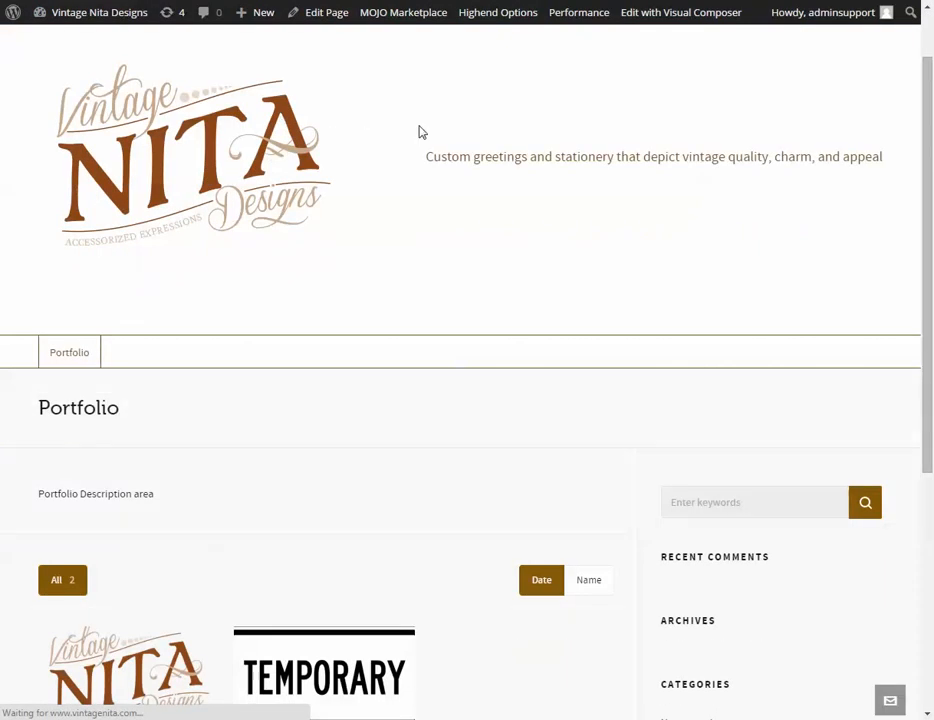
pyautogui.scroll(-3, 420, 132)
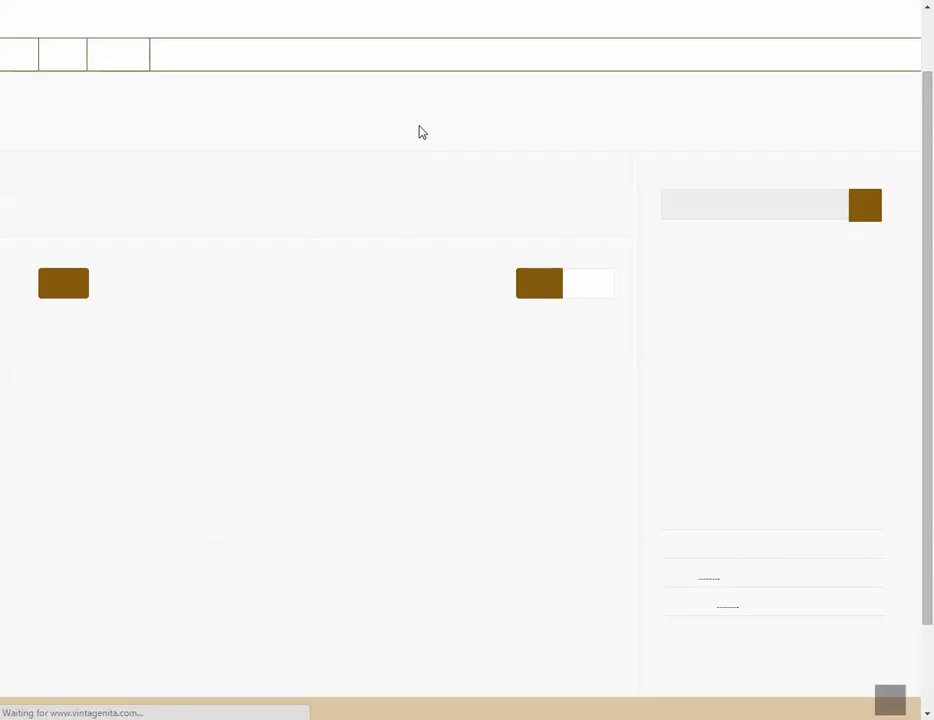
pyautogui.scroll(-2, 420, 140)
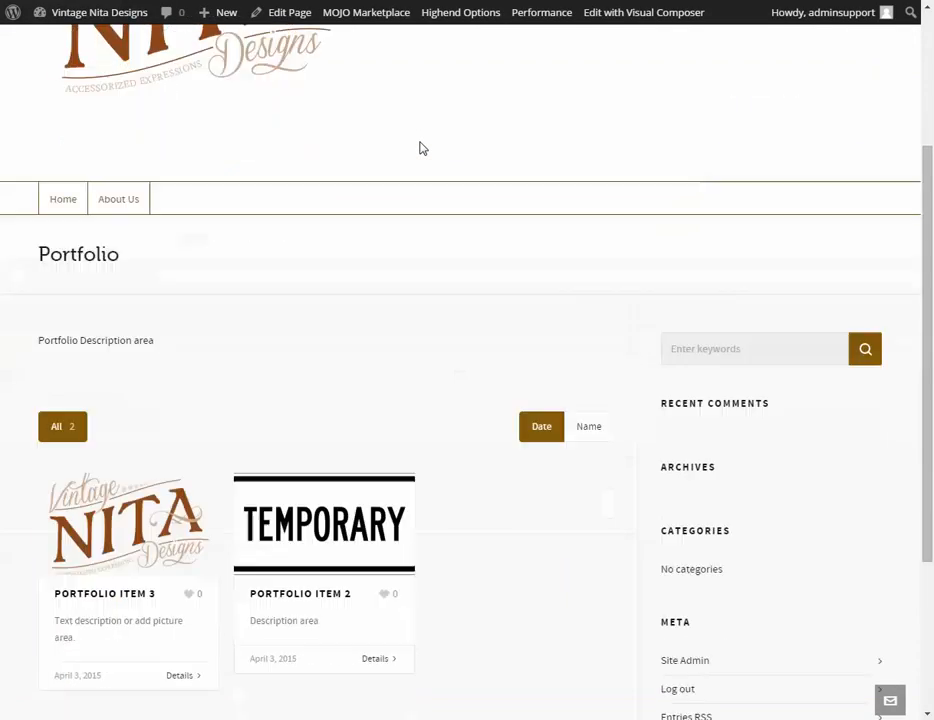
pyautogui.scroll(-1, 413, 167)
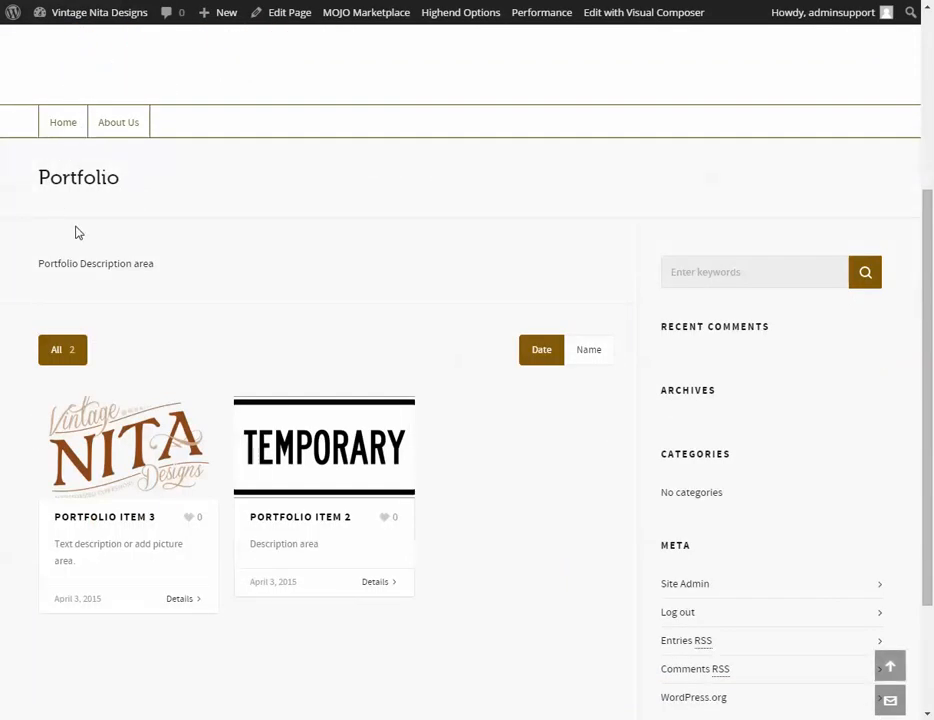
pyautogui.scroll(-1, 251, 447)
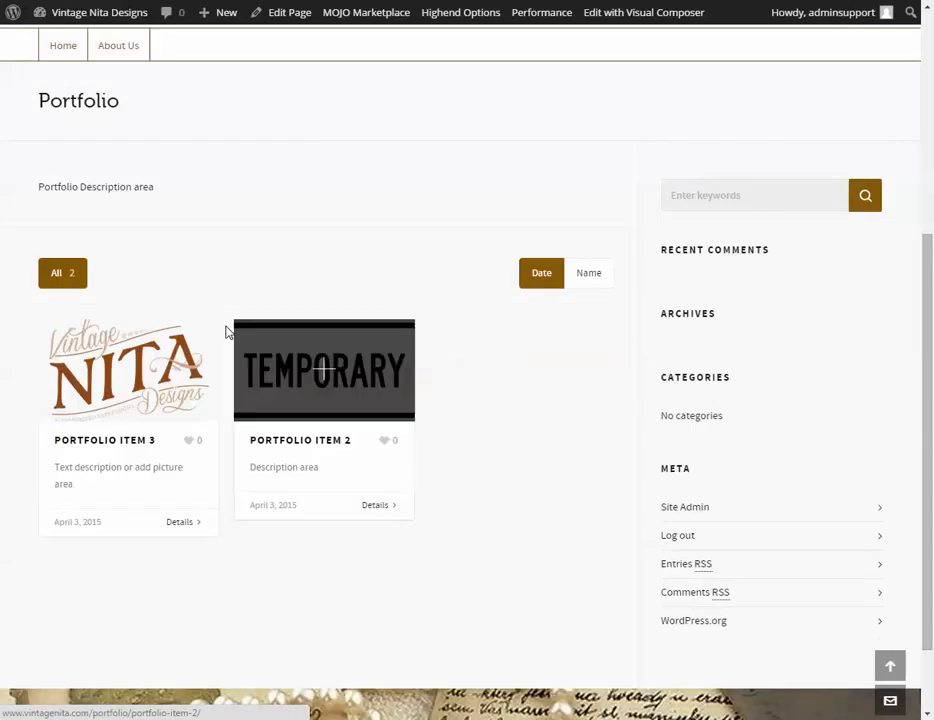
# Open the About Us page on the live site and review its content
pyautogui.click(116, 50)
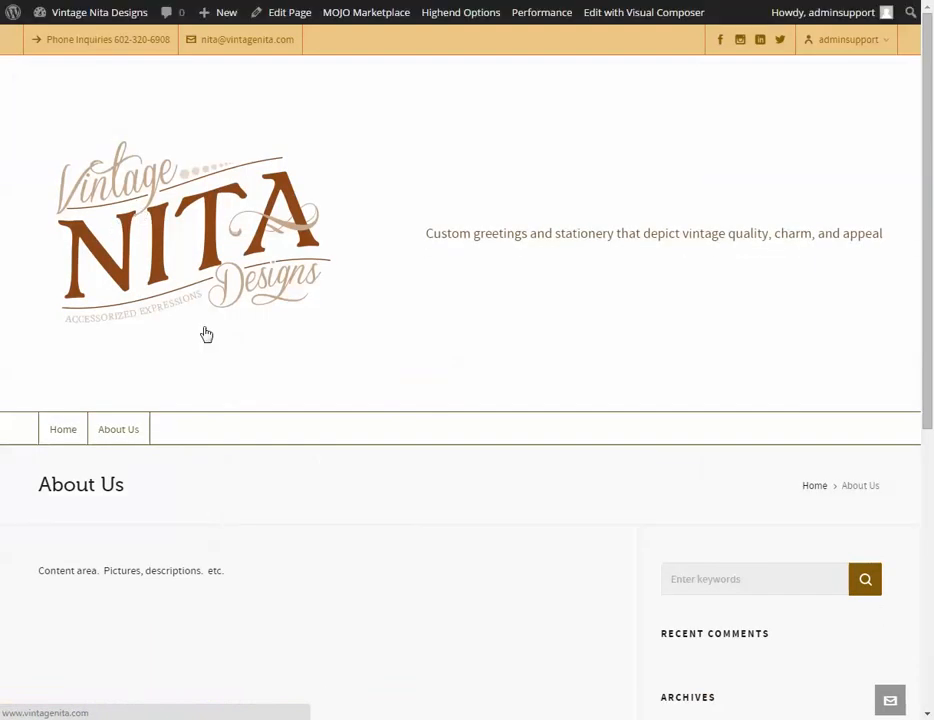
pyautogui.scroll(-1, 190, 490)
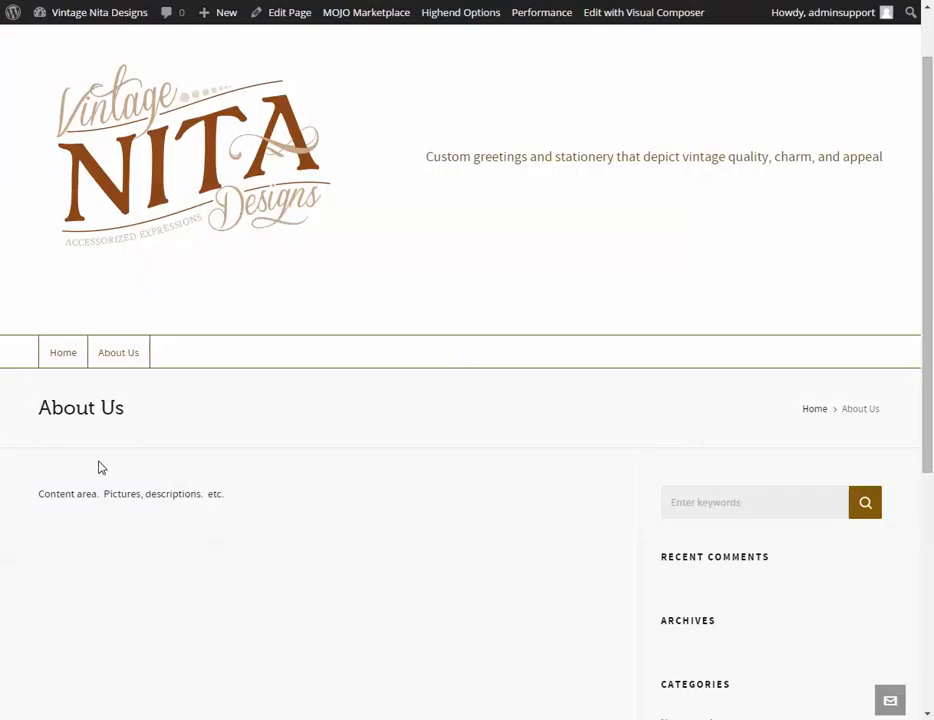
pyautogui.scroll(-2, 137, 420)
pyautogui.scroll(3, 176, 361)
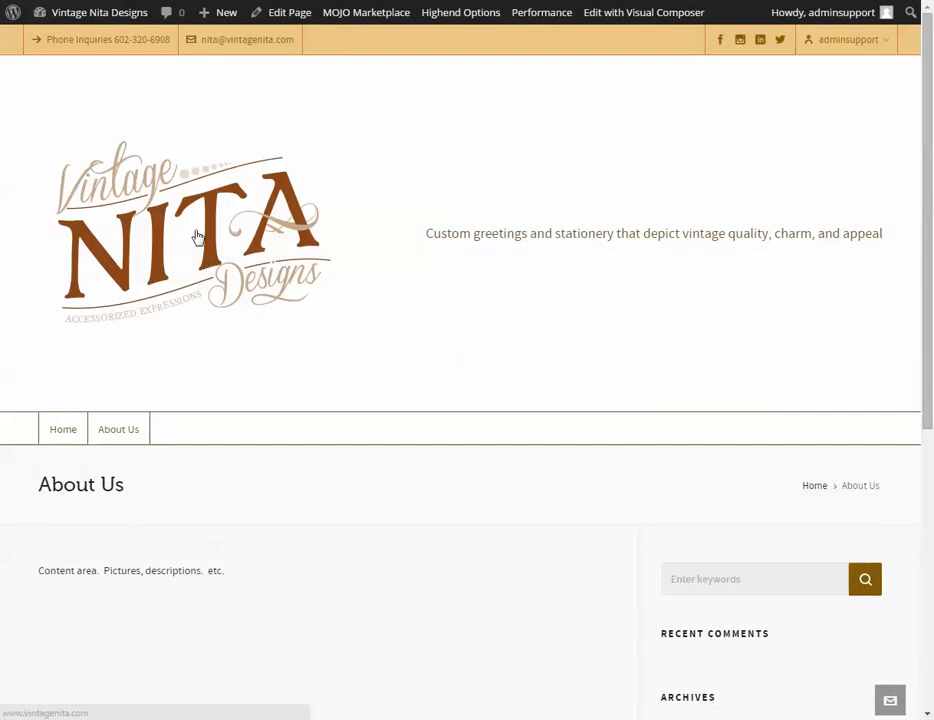
# Open the About Us page for editing from the live site, and go on to the list of all pages
pyautogui.click(283, 17)
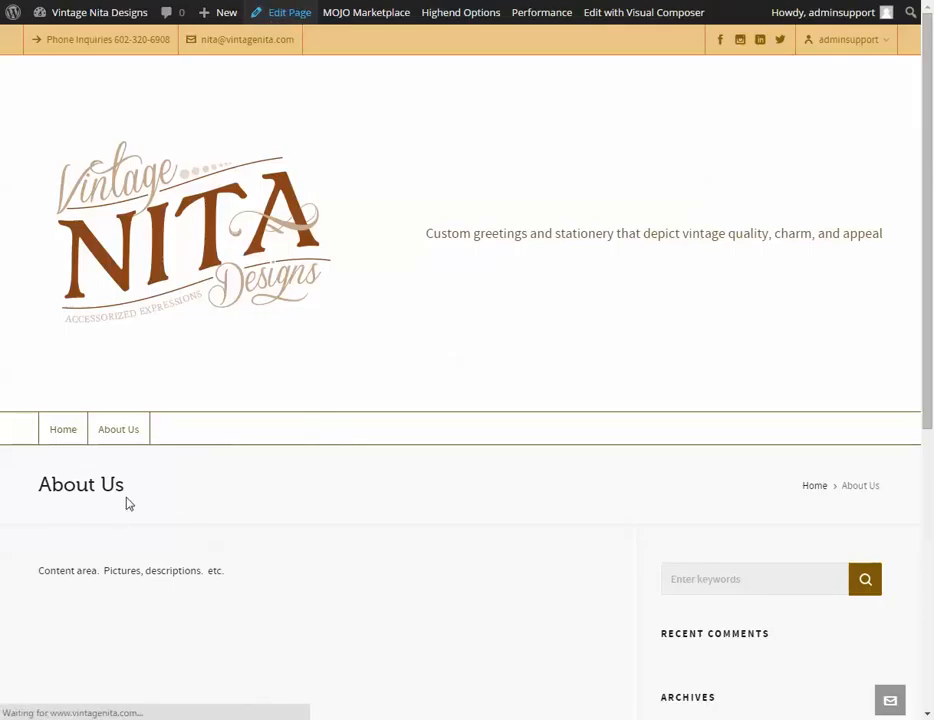
pyautogui.scroll(-2, 395, 465)
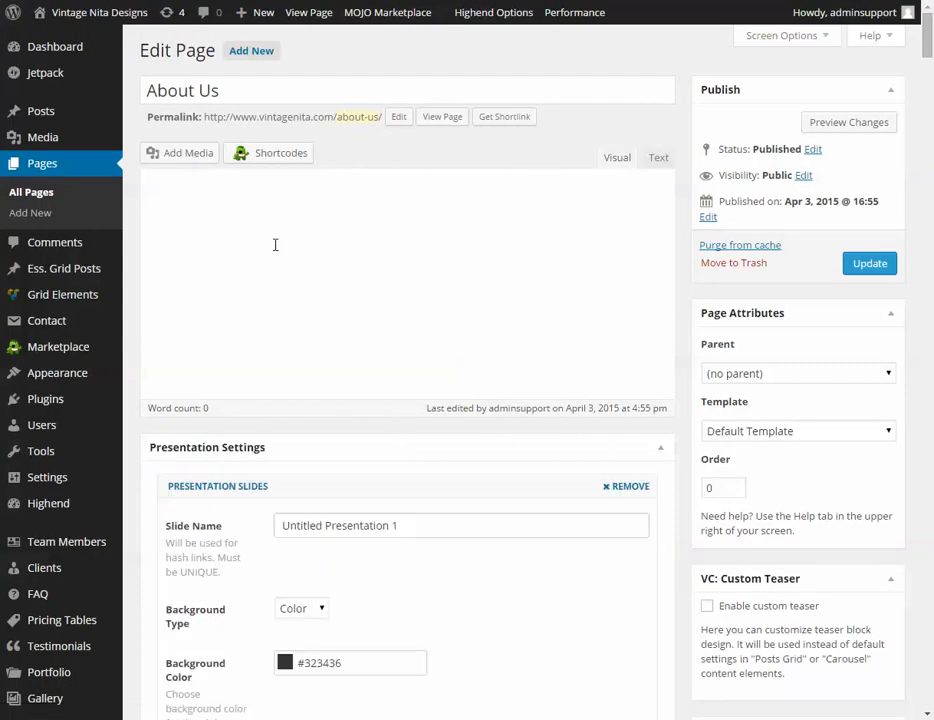
pyautogui.click(33, 192)
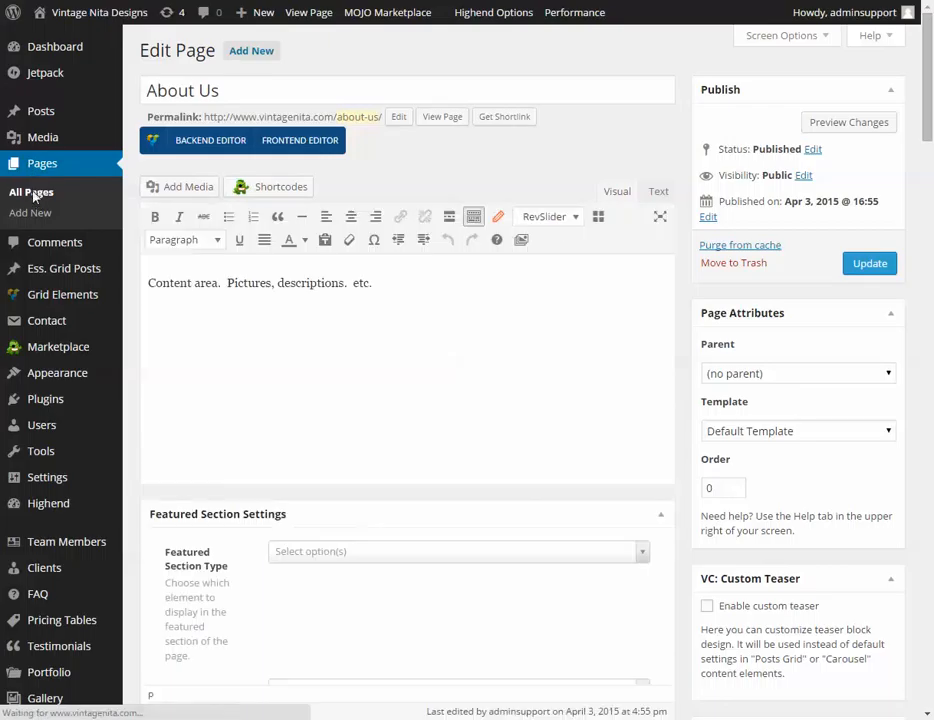